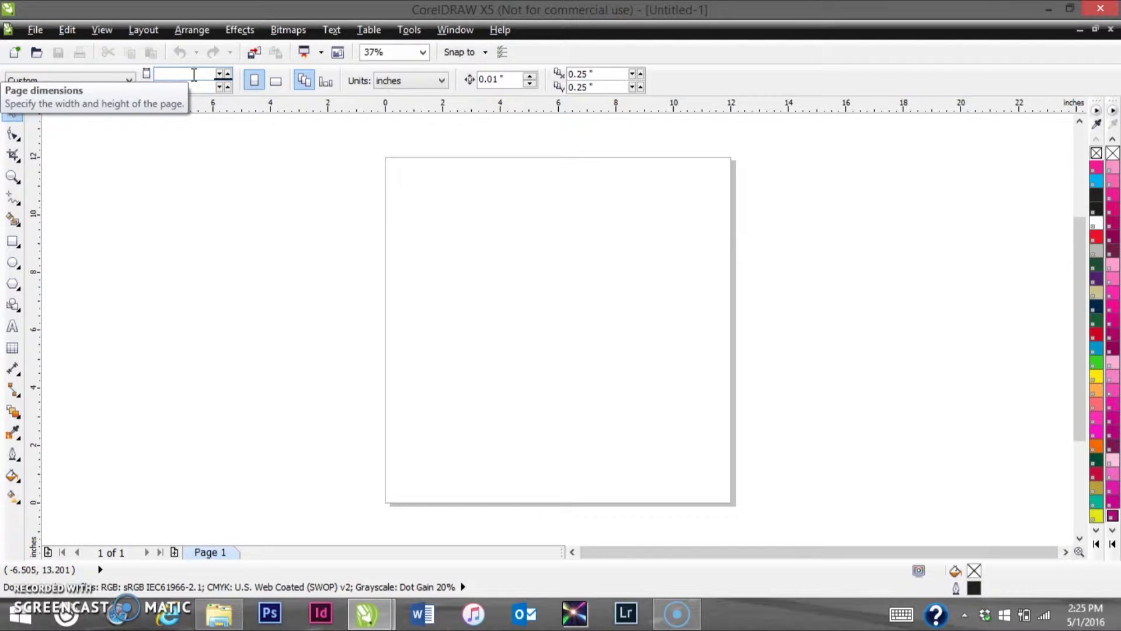
Step: Set the page size to 96 inches wide by 48 inches high and fit the whole page in view
key("Return")
left_click(183, 88)
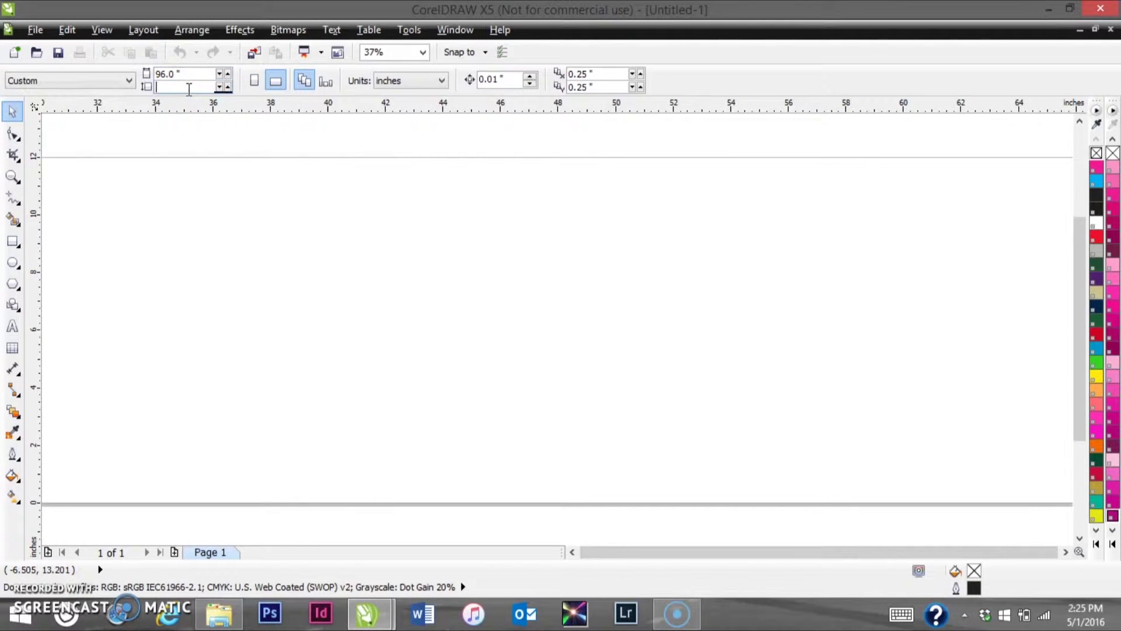
key("Return")
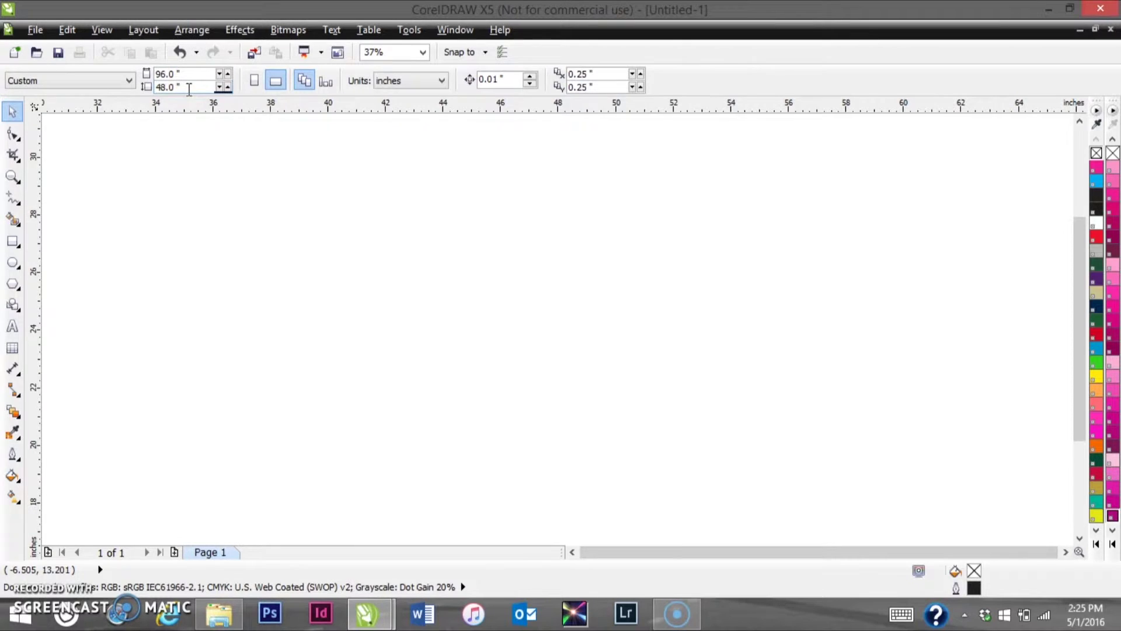
key("shift+F4")
Step: Save the drawing as a CDR file on the Desktop, named with the graduate's first name followed by "Grad Banner 4x8"
left_click(32, 32)
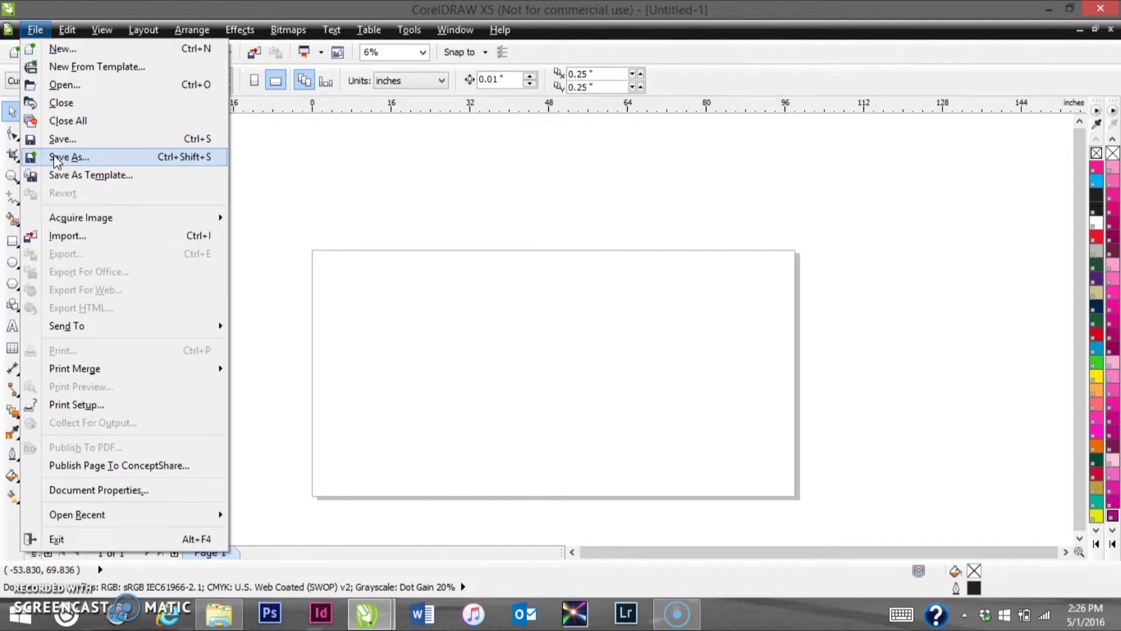
left_click(66, 159)
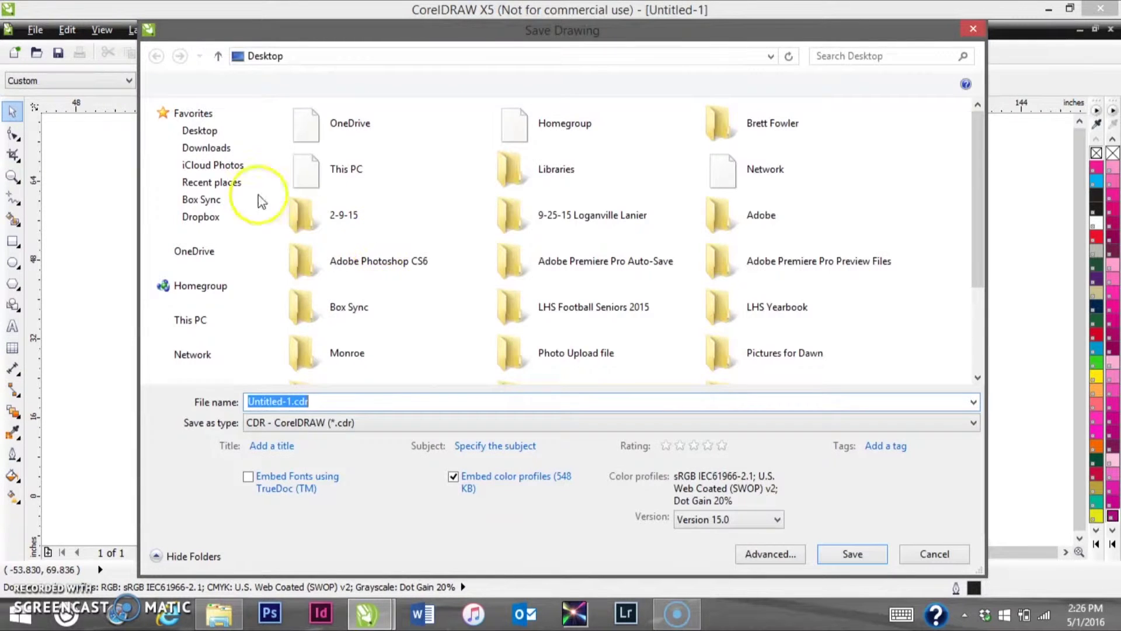
left_click(193, 339)
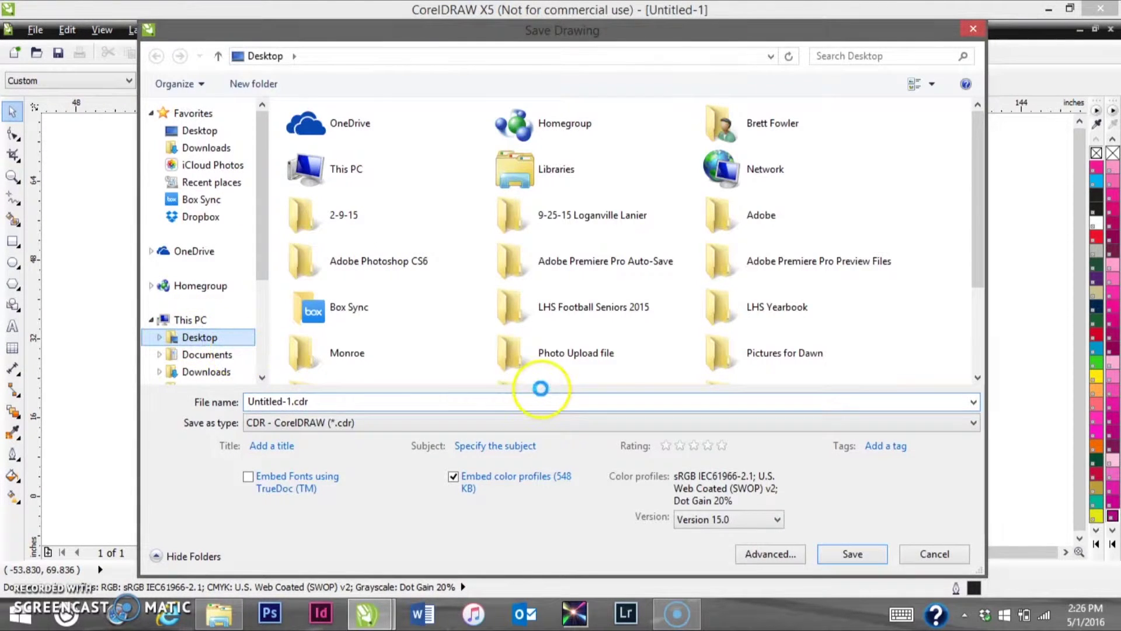
left_click(524, 400)
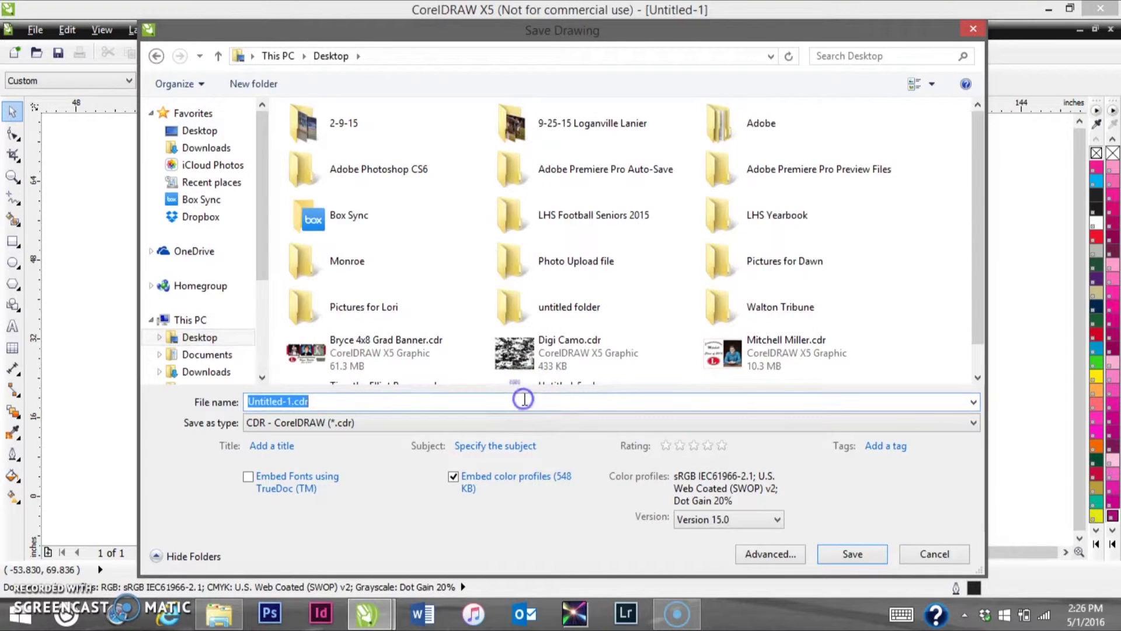
type("B")
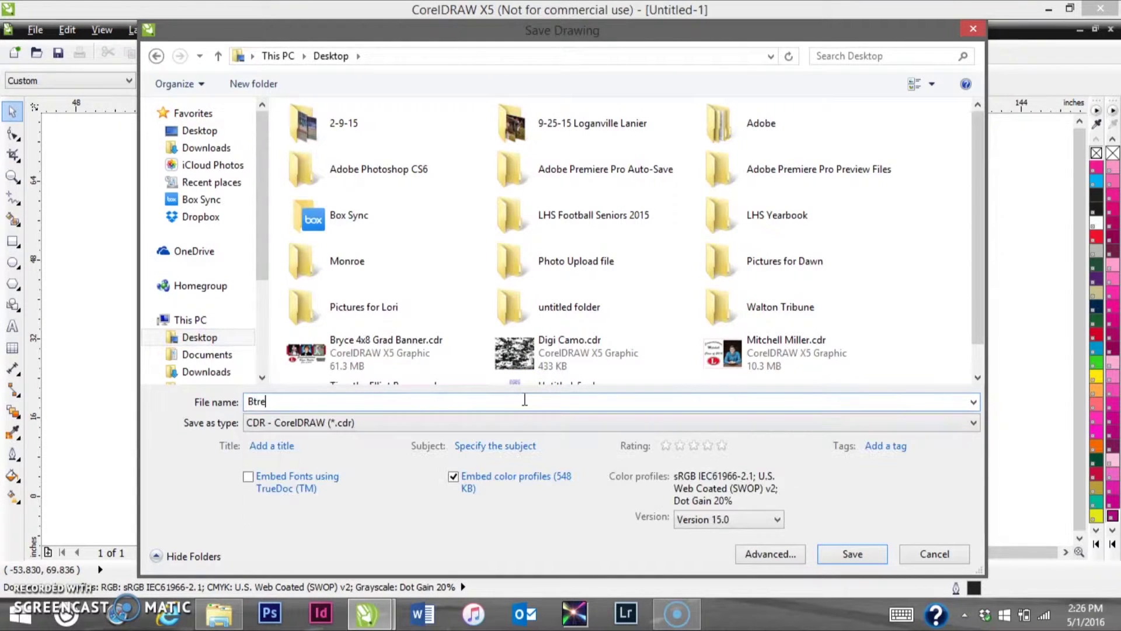
type("re")
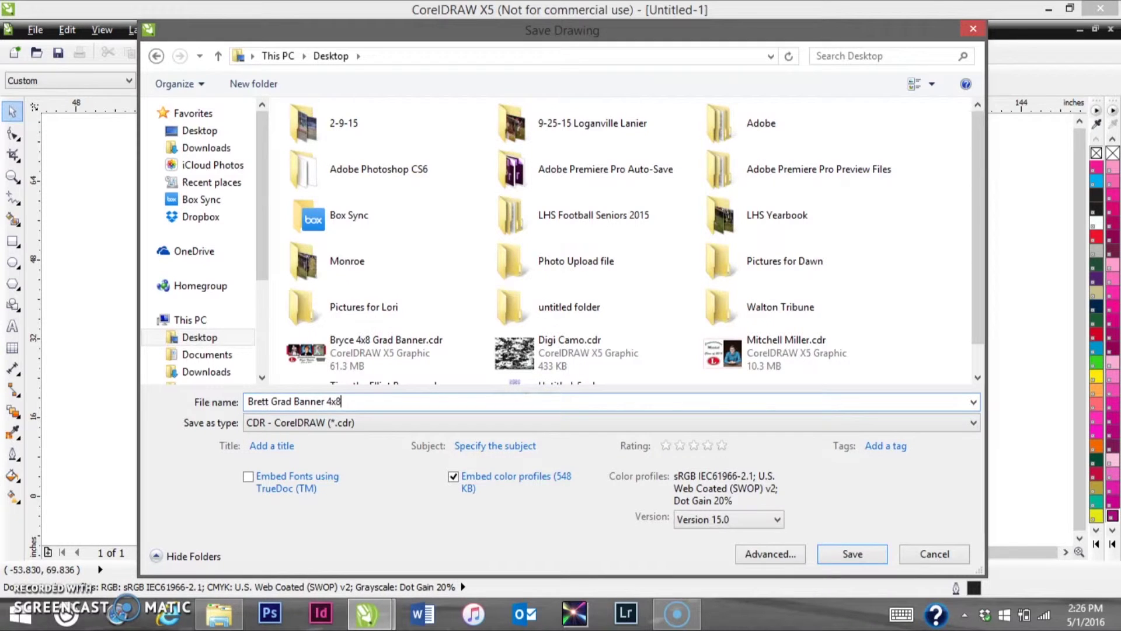
left_click(829, 549)
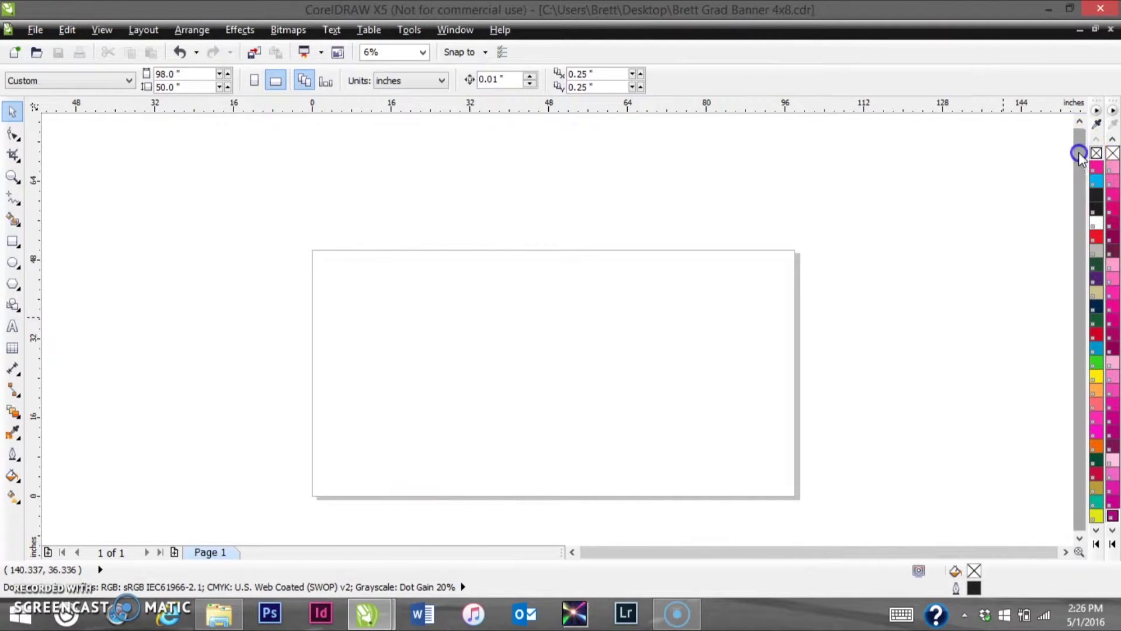
Step: Switch to the open Samples.cdr drawing that holds the banner templates
left_click(1080, 538)
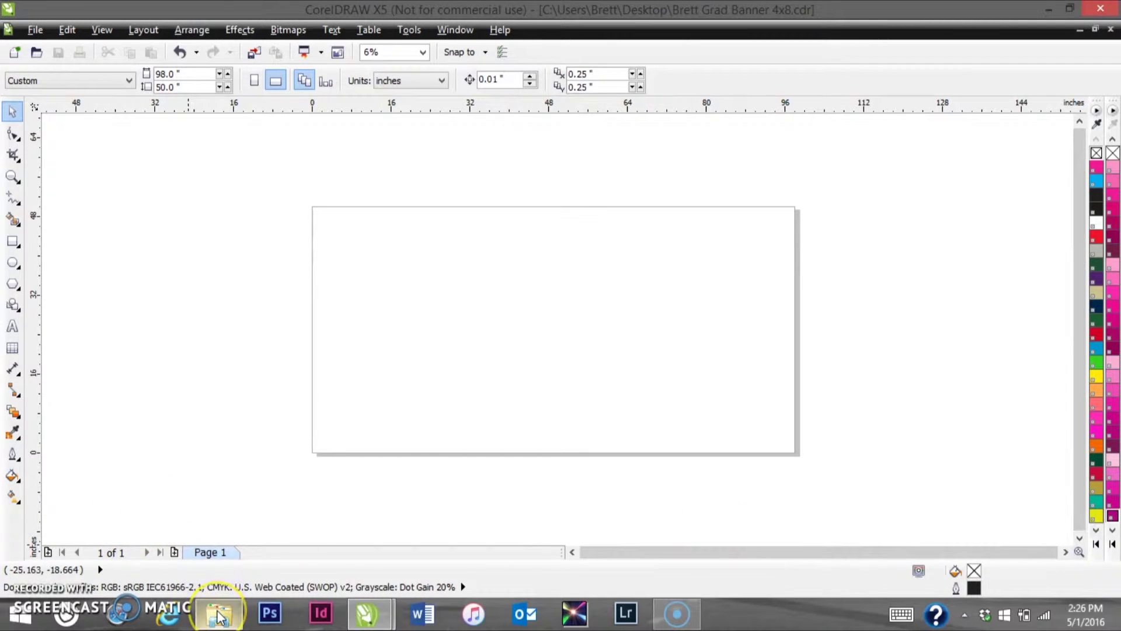
mouse_move(220, 617)
mouse_move(369, 615)
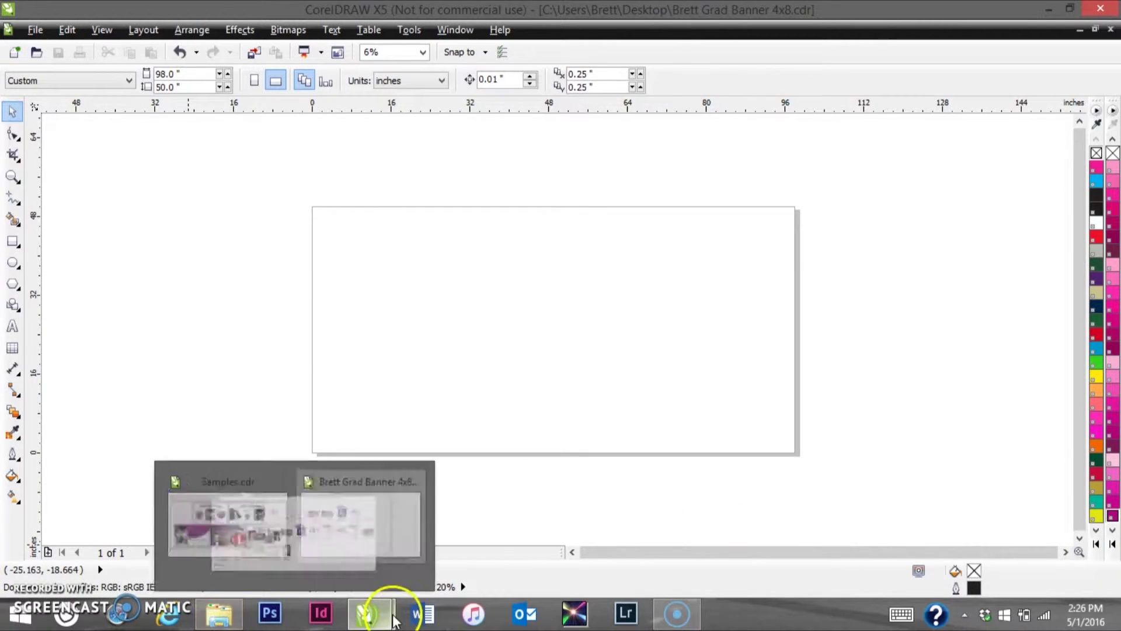
left_click(303, 552)
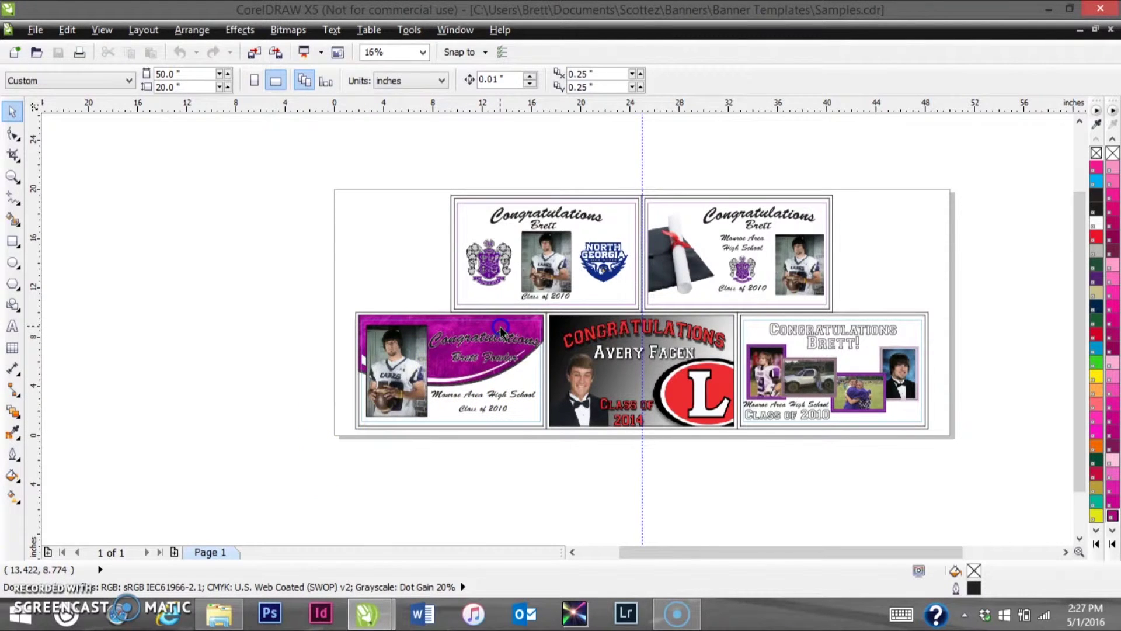
Step: Copy the purple Congratulations template from the samples sheet and paste it into the 4x8 grad banner drawing
left_click_drag(323, 468, 539, 322)
left_click(478, 367)
left_click(383, 82)
left_click_drag(313, 444, 493, 324)
left_click(492, 338)
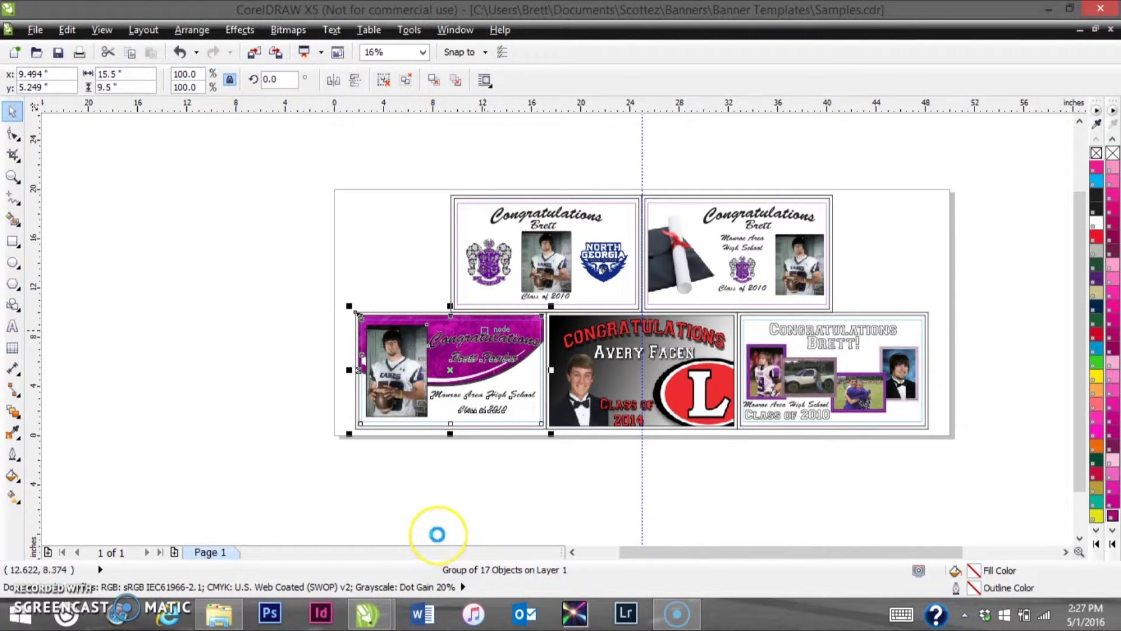
left_click(444, 537)
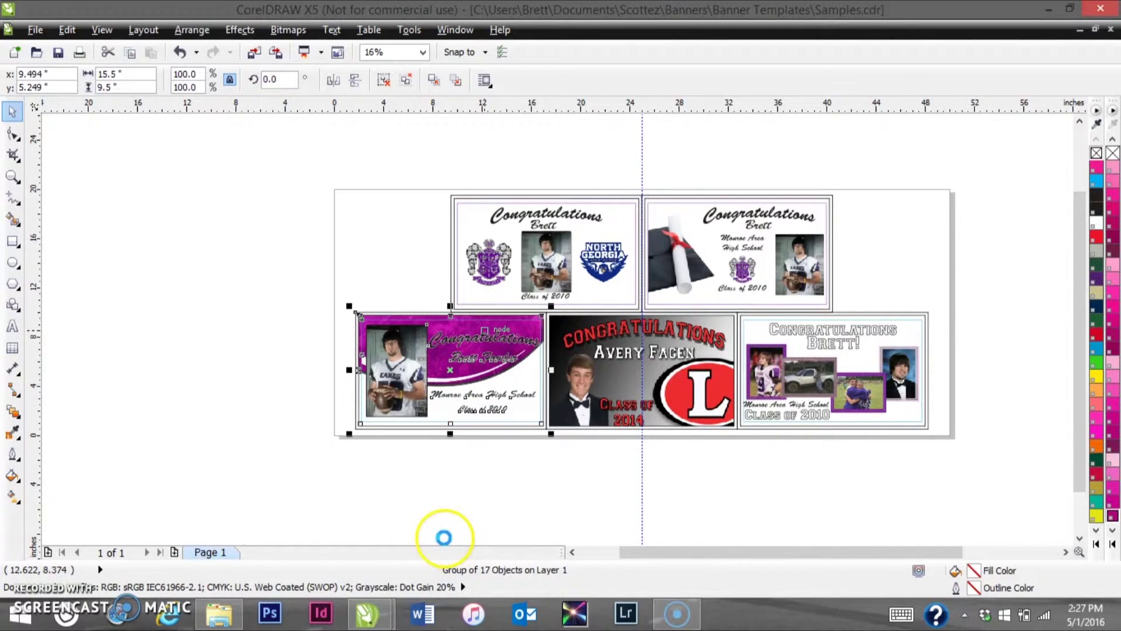
left_click(480, 525)
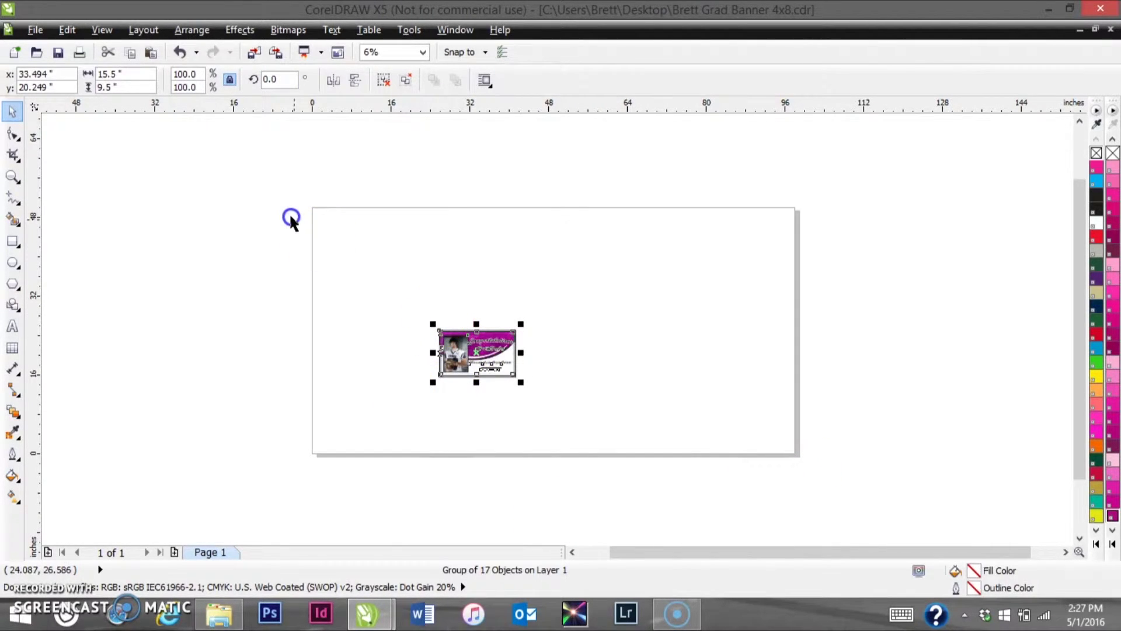
Step: Scale the pasted template to about 80 by 49 inches and position it over the banner page
left_click_drag(432, 324, 288, 213)
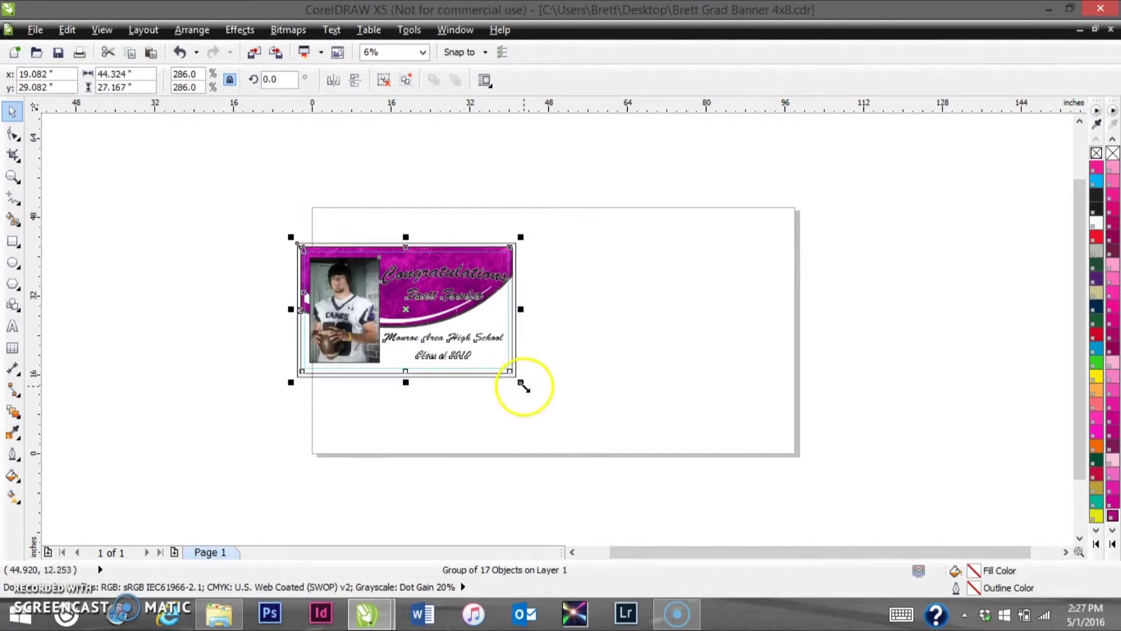
left_click_drag(511, 372, 654, 465)
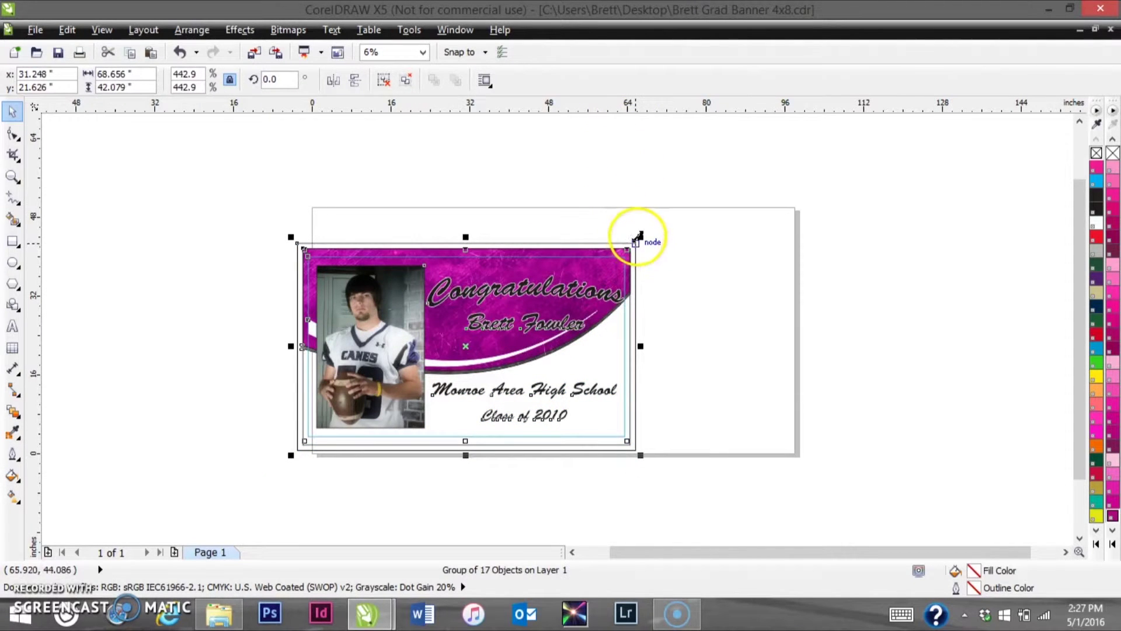
left_click_drag(684, 229, 799, 200)
left_click(564, 355)
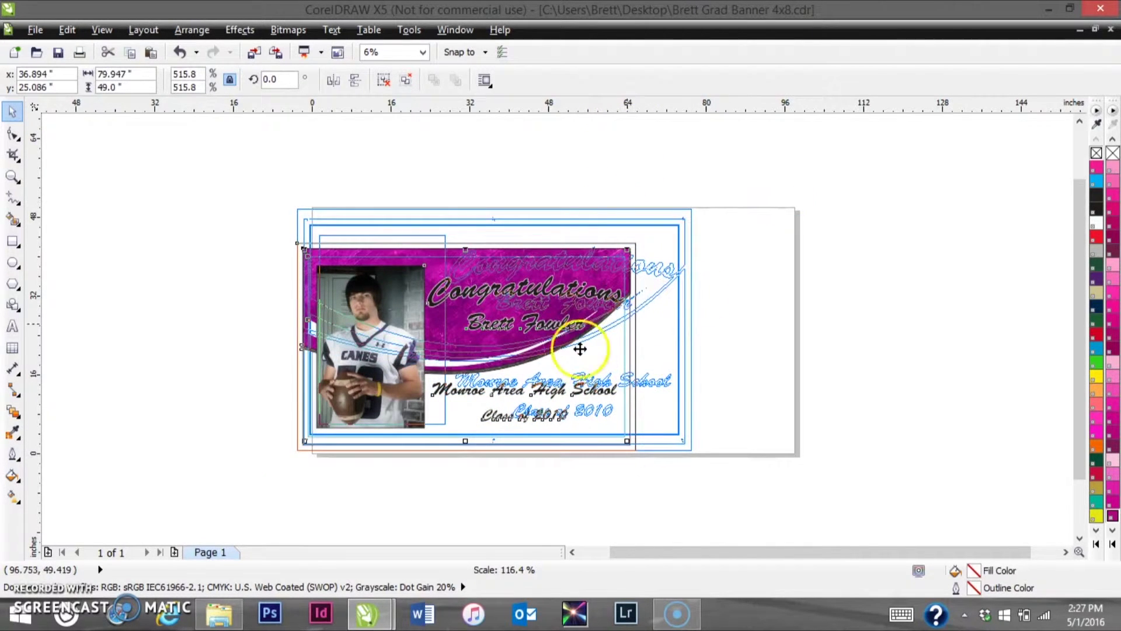
left_click_drag(564, 355, 645, 350)
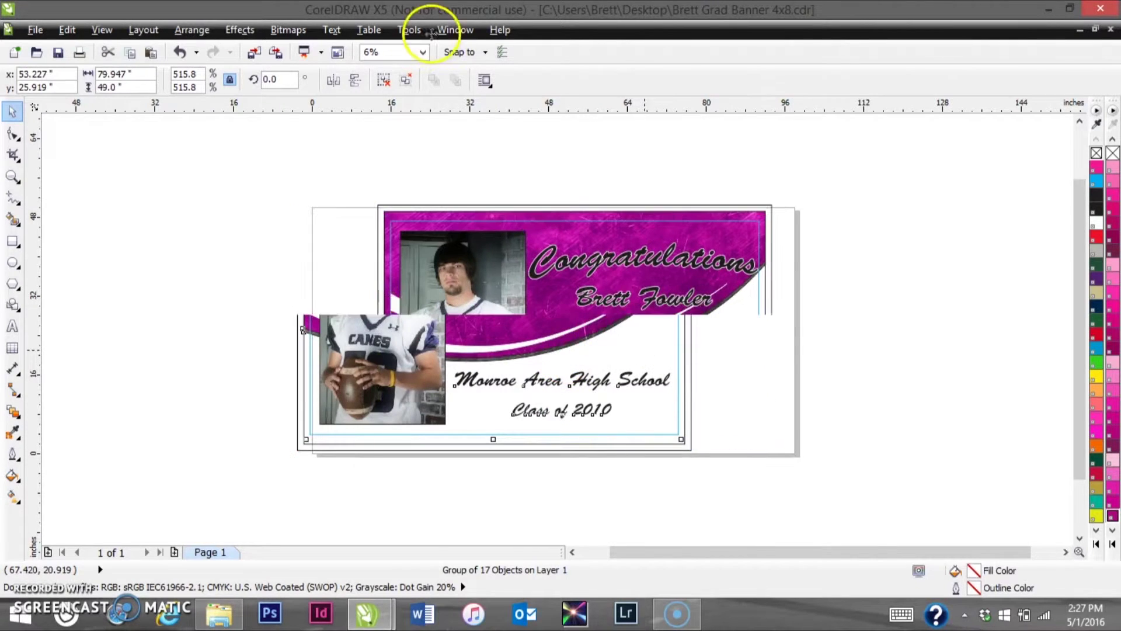
Step: Ungroup the template and delete the small grommet marks along its upper and lower edges
left_click(383, 80)
left_click(377, 166)
left_click_drag(351, 175, 798, 227)
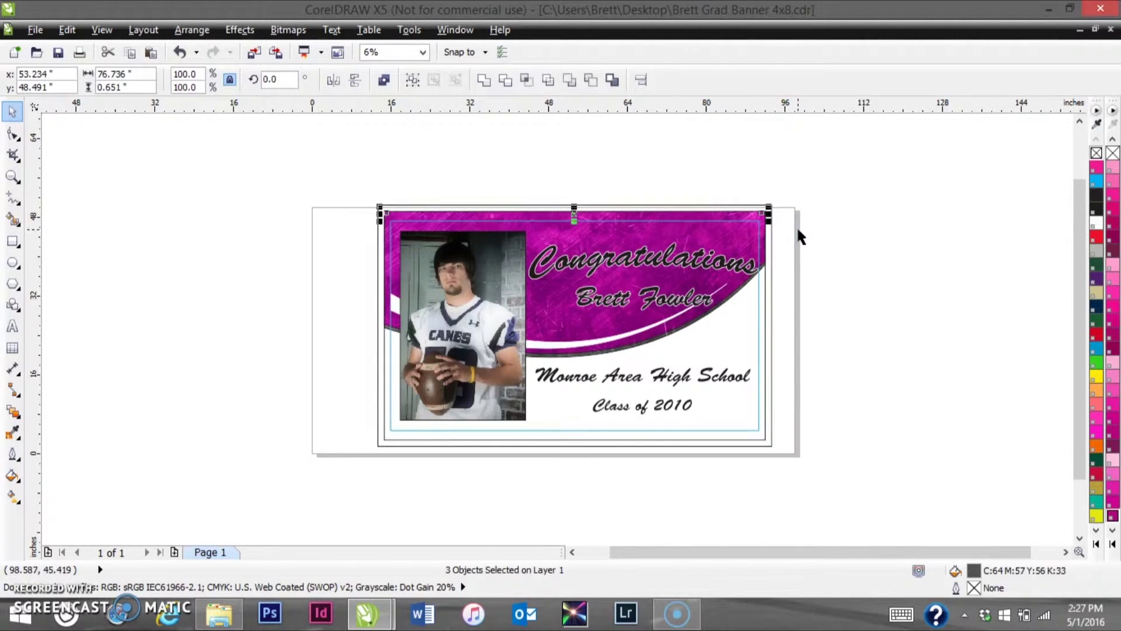
left_click(800, 239)
left_click_drag(806, 461, 260, 423)
left_click(269, 419)
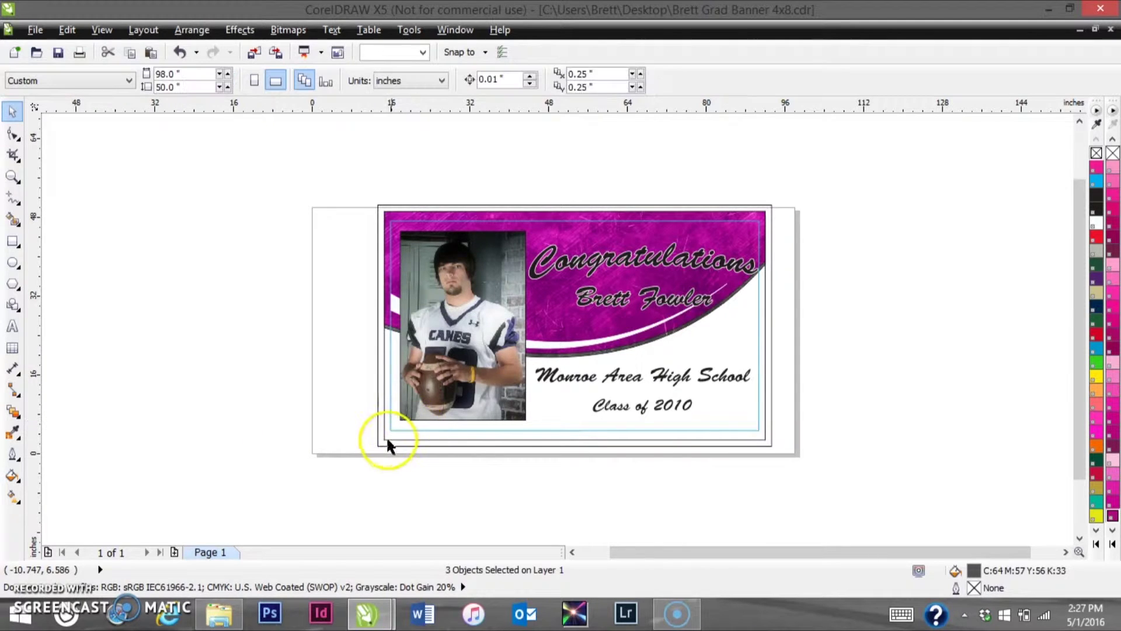
Step: Delete the template's two black border rectangles and the blue guide rectangle
left_click(386, 441)
key("Escape")
left_click(385, 443)
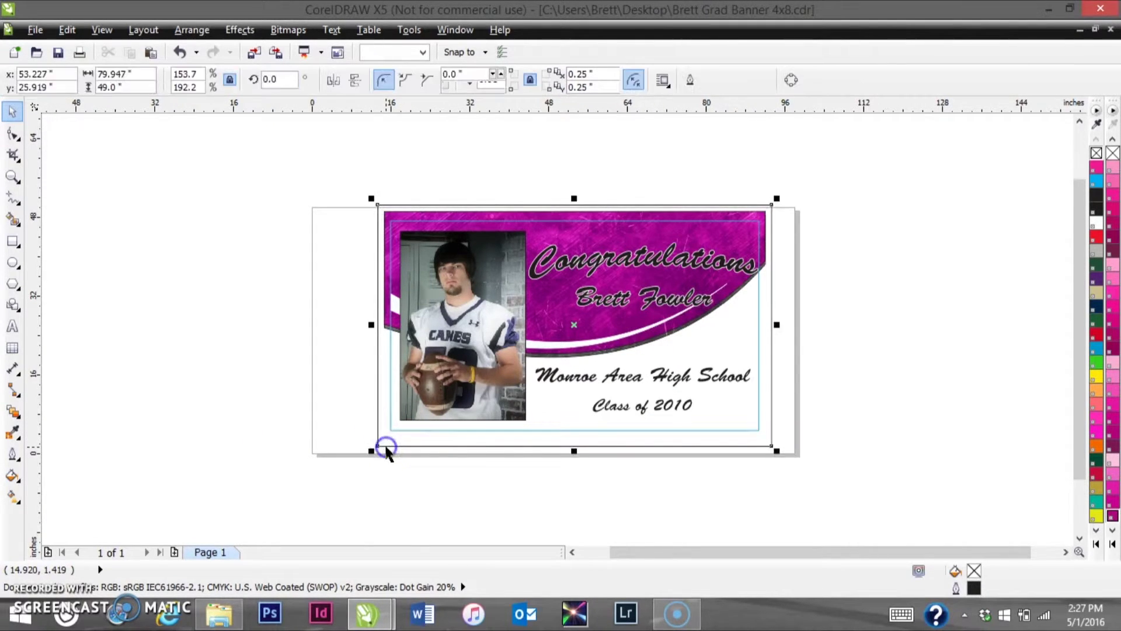
key("Delete")
left_click(398, 432)
left_click(398, 432)
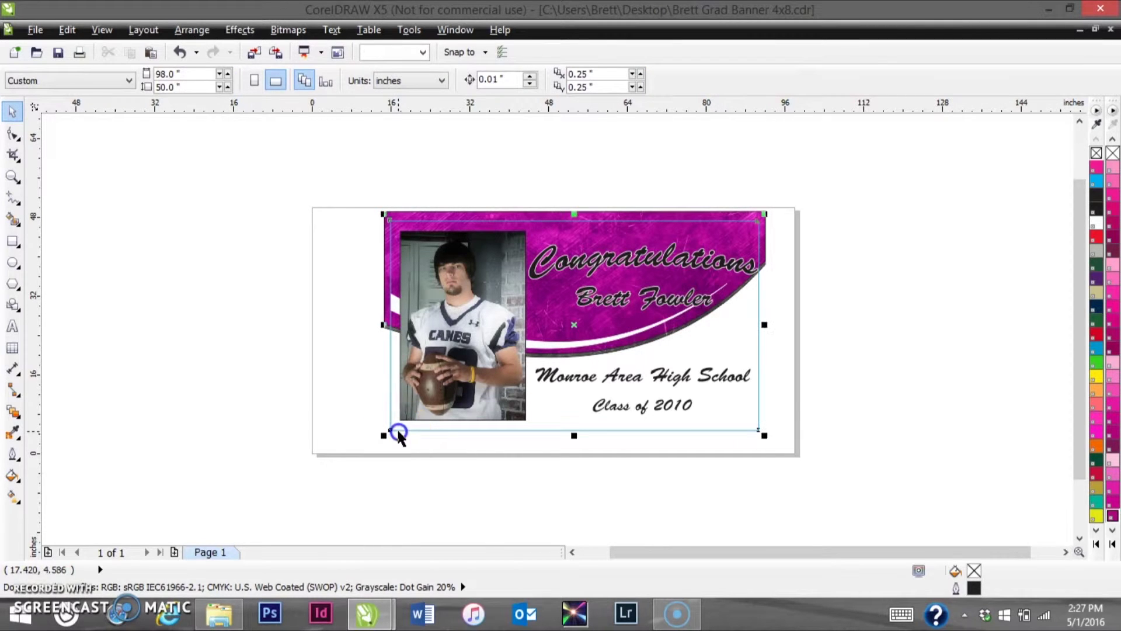
key("Delete")
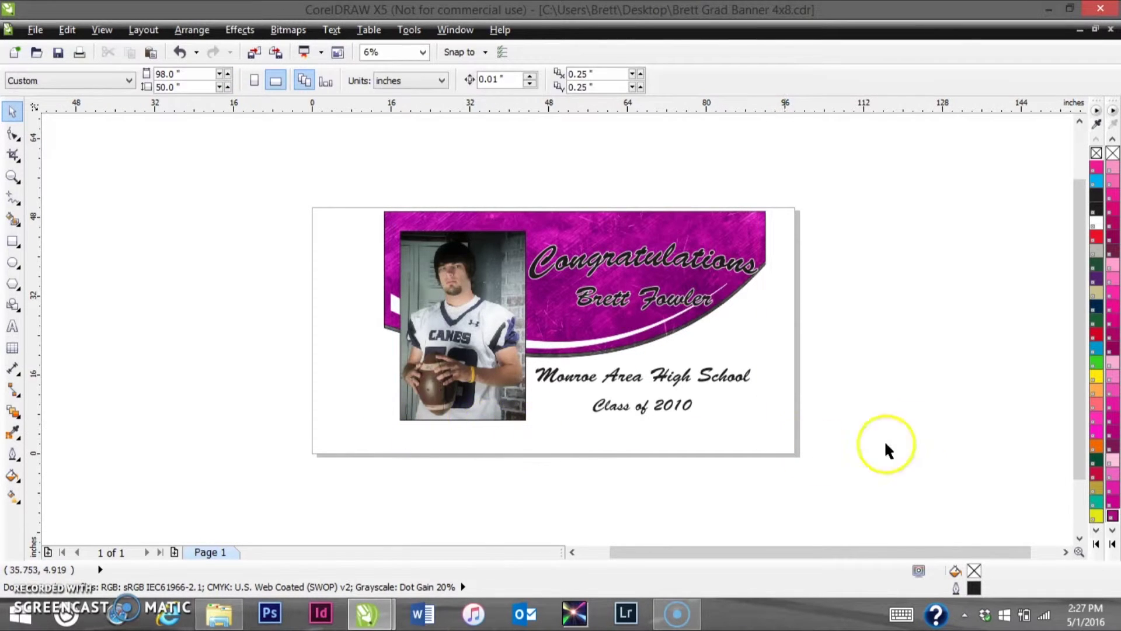
Step: Group the remaining artwork, scale it to about 90 by 49 inches, and centre it on the page before ungrouping it
left_click_drag(902, 489, 365, 196)
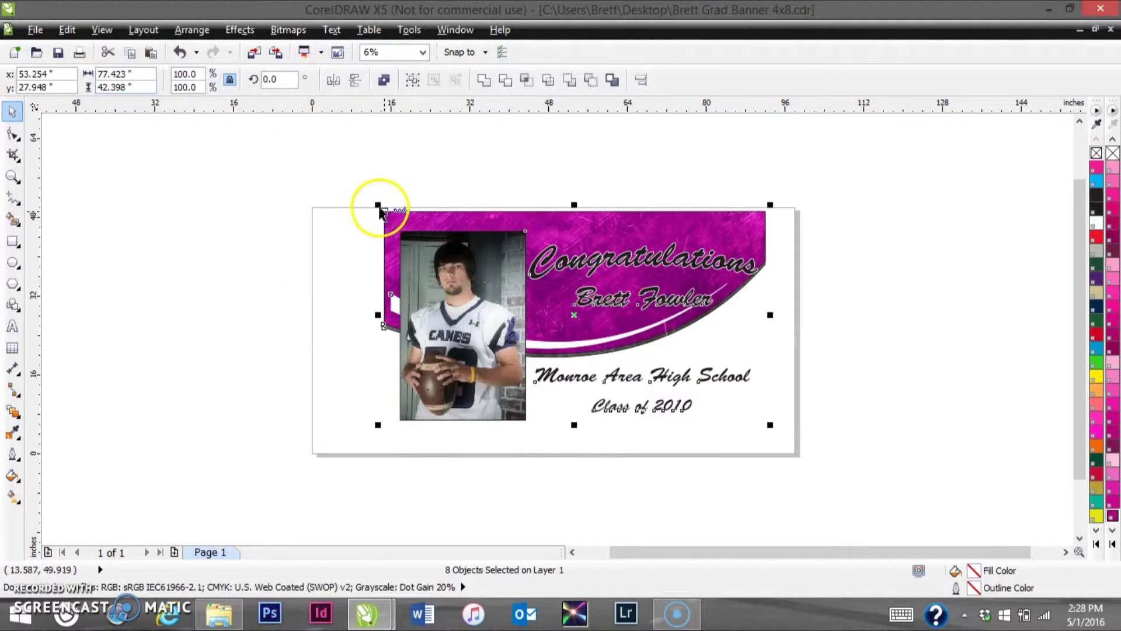
key("ctrl+g")
left_click_drag(381, 426, 320, 461)
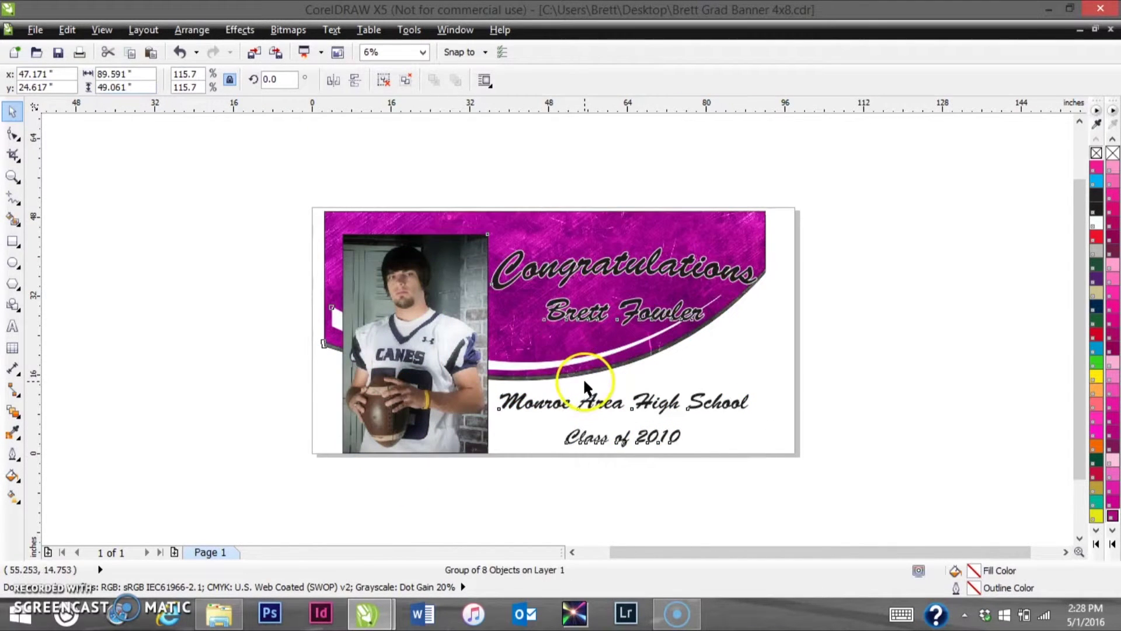
key("p")
left_click(383, 82)
left_click(502, 188)
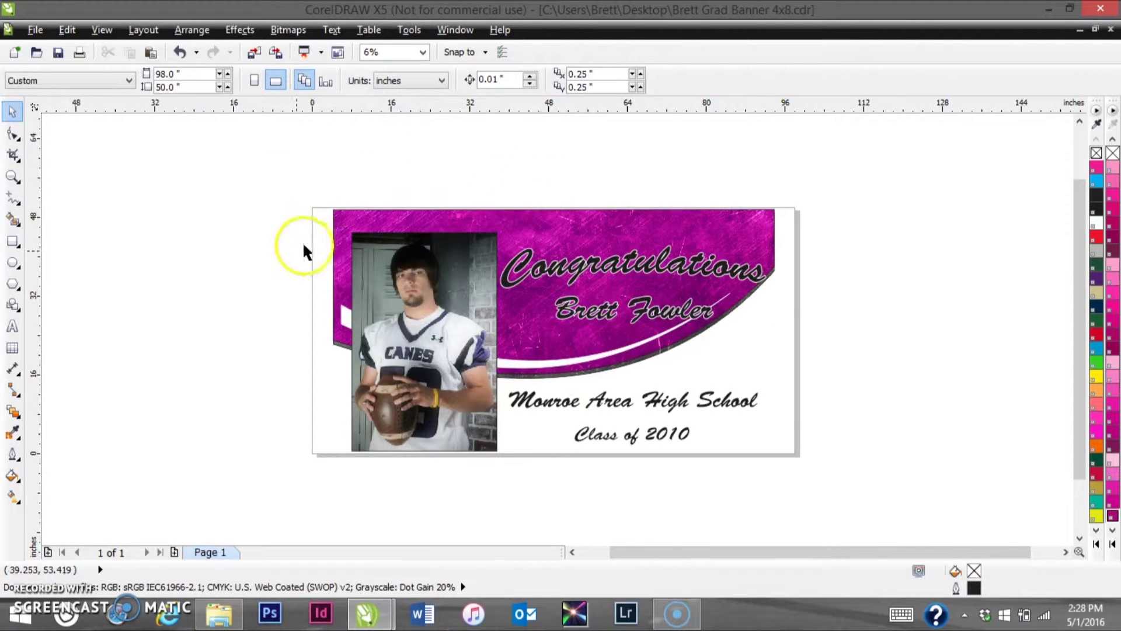
Step: Shift the framed portrait slightly up and left, and edit its PowerClip contents to move the old photo off the page
left_click(401, 344)
left_click_drag(400, 343, 386, 336)
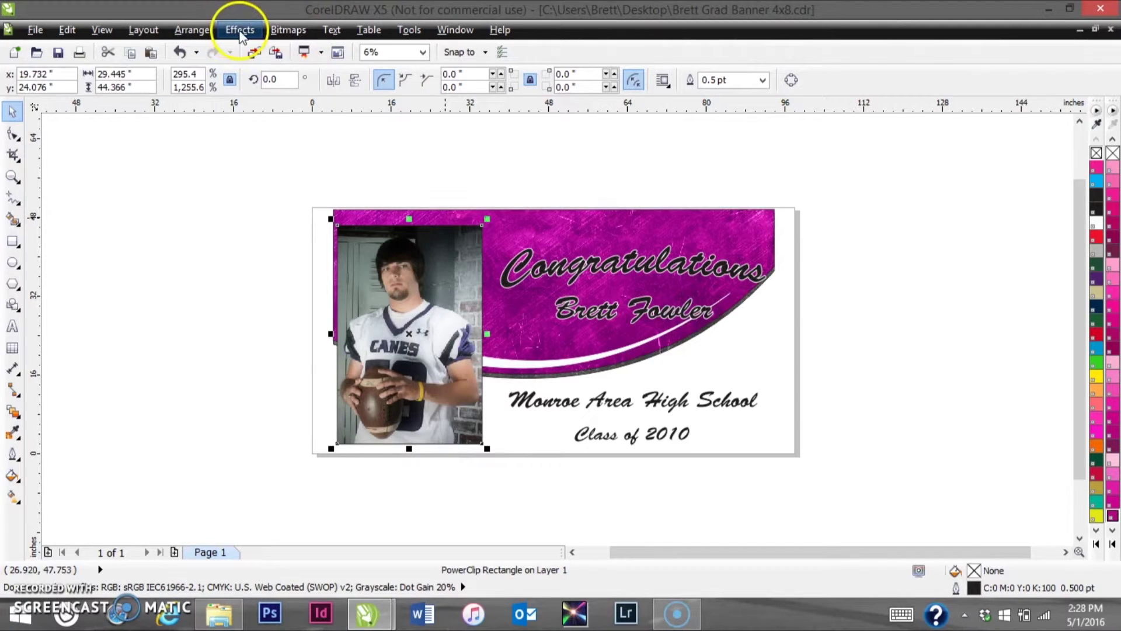
left_click(229, 36)
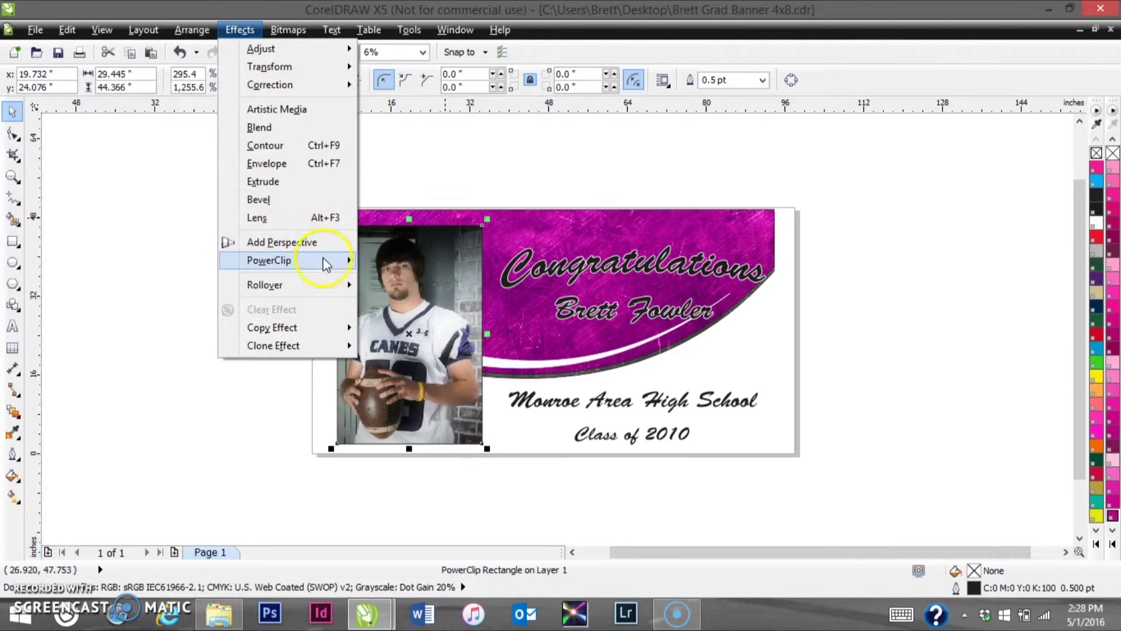
mouse_move(326, 264)
left_click(409, 303)
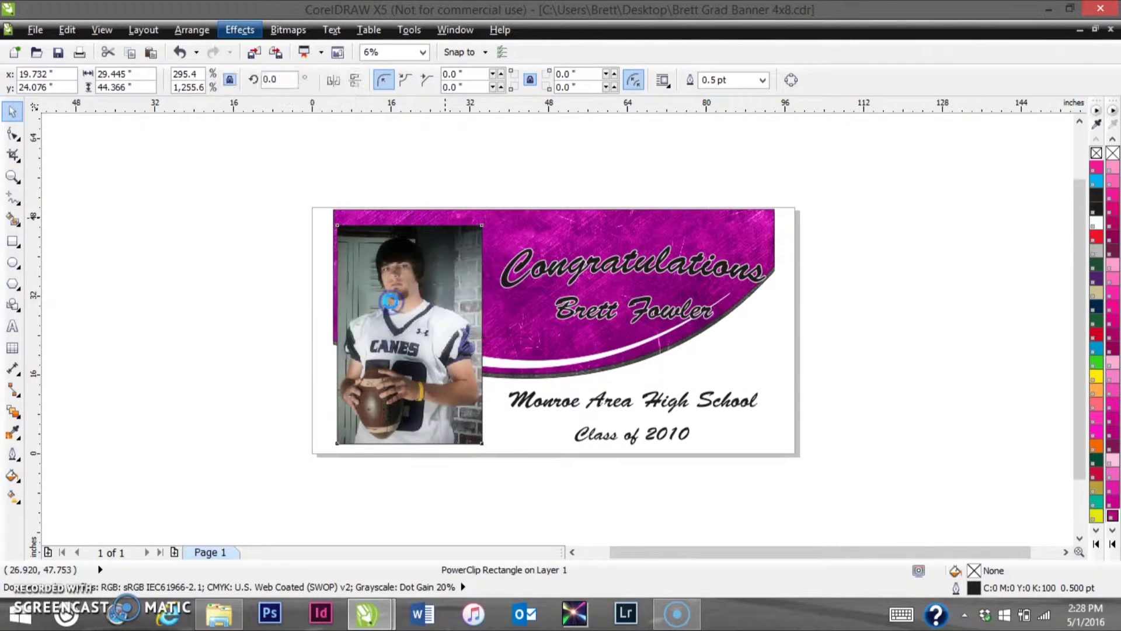
left_click_drag(383, 326, 154, 310)
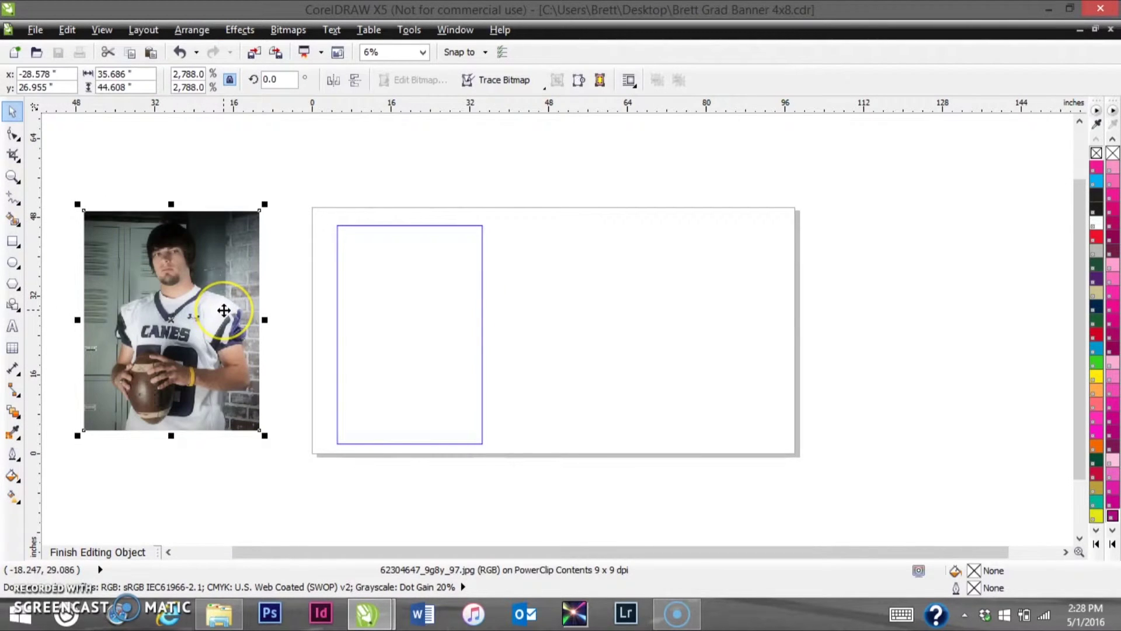
Step: Import "Photo Jan 14, 12 51 13 PM.png" into the PowerClip and scale it to about 44 inches square over the frame
left_click(514, 338)
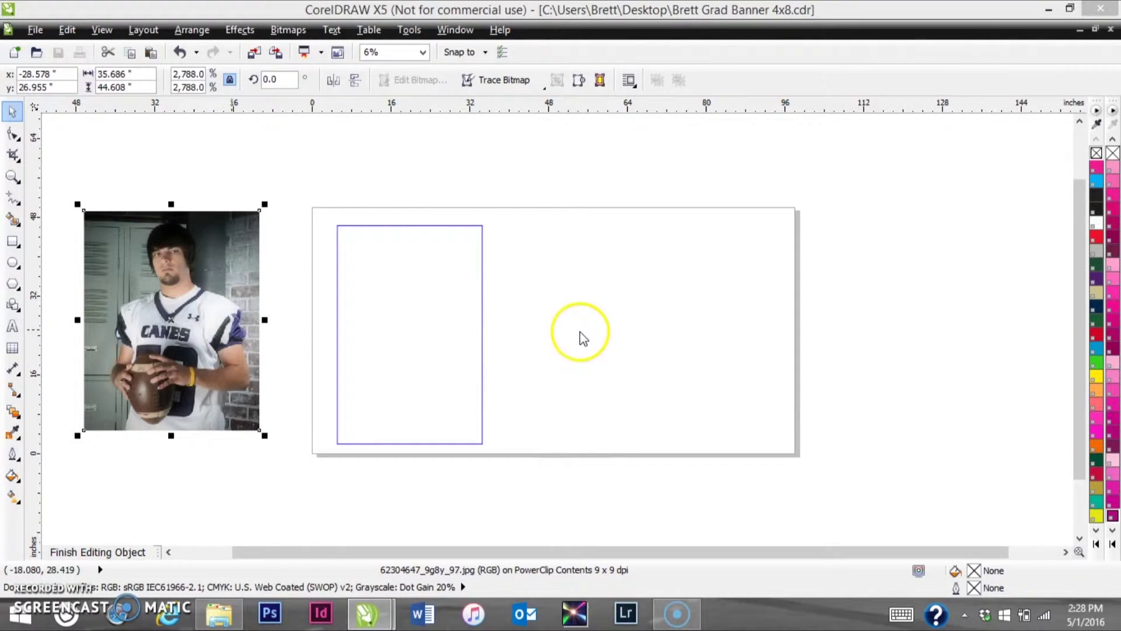
left_click(850, 510)
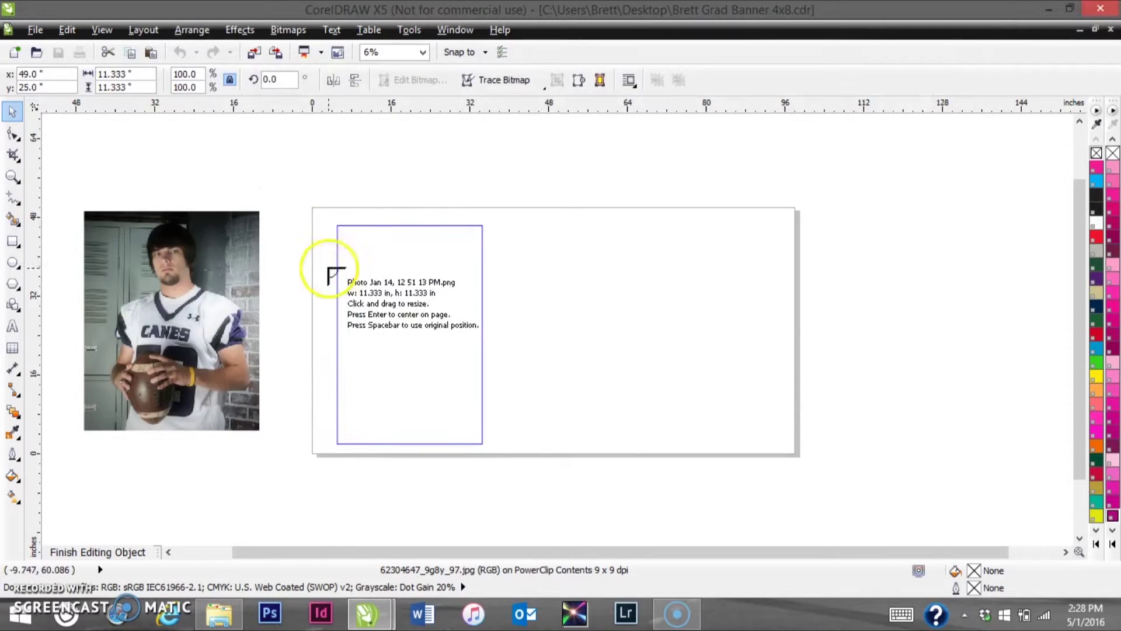
left_click(291, 211)
left_click_drag(357, 277, 529, 450)
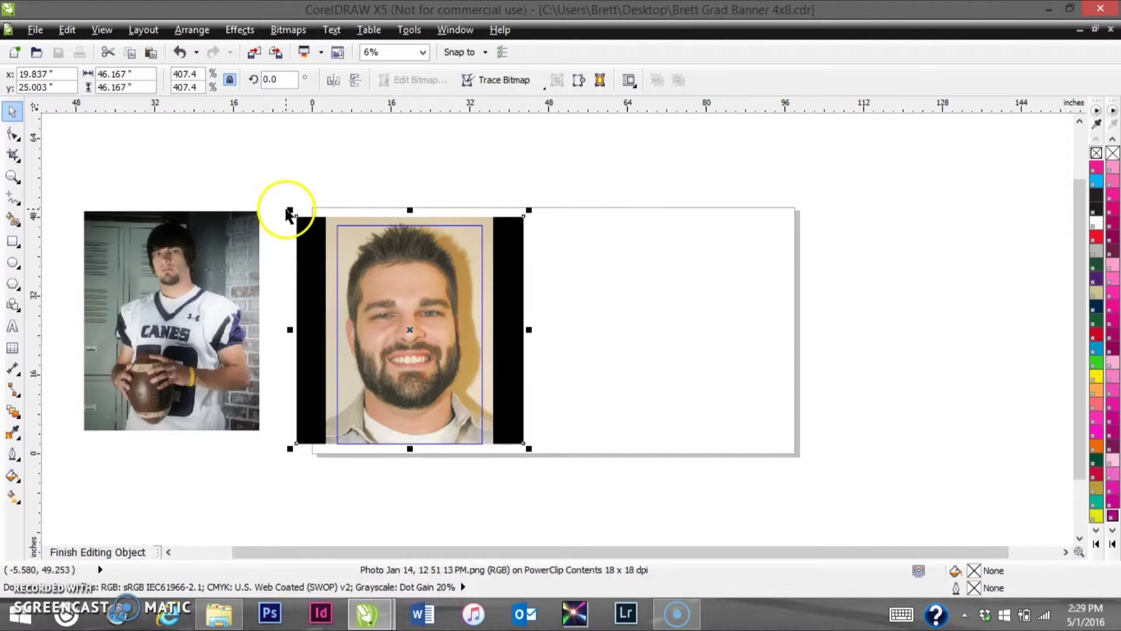
left_click_drag(289, 209, 295, 221)
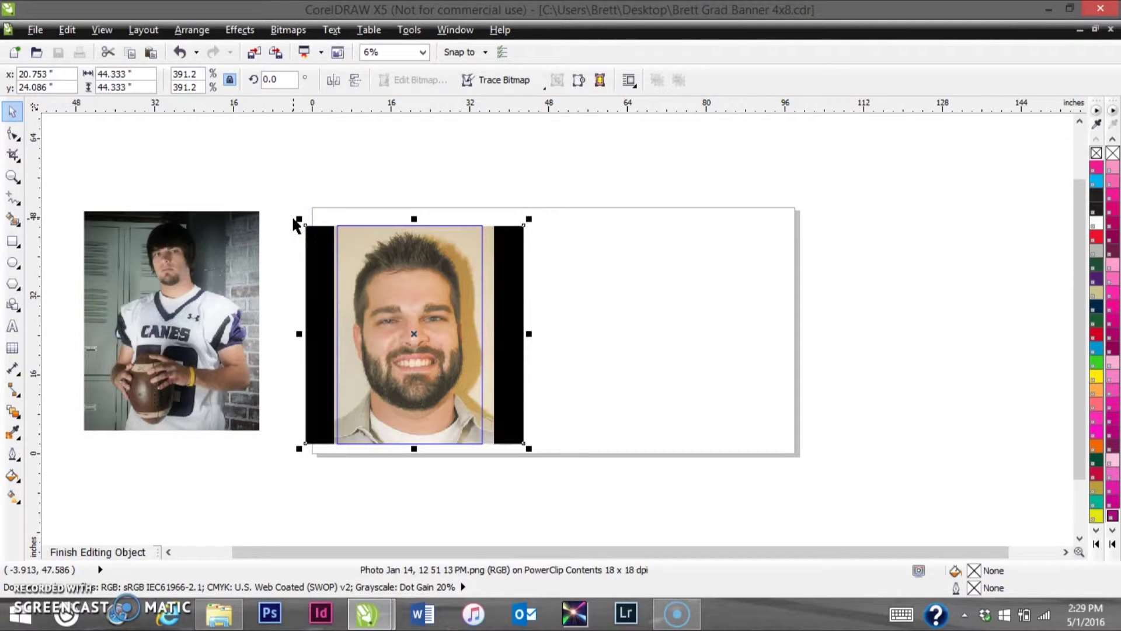
Step: Nudge the new photo slightly left and up so it sits properly over the PowerClip frame outline
key("Left")
key("Left")
left_click(299, 279)
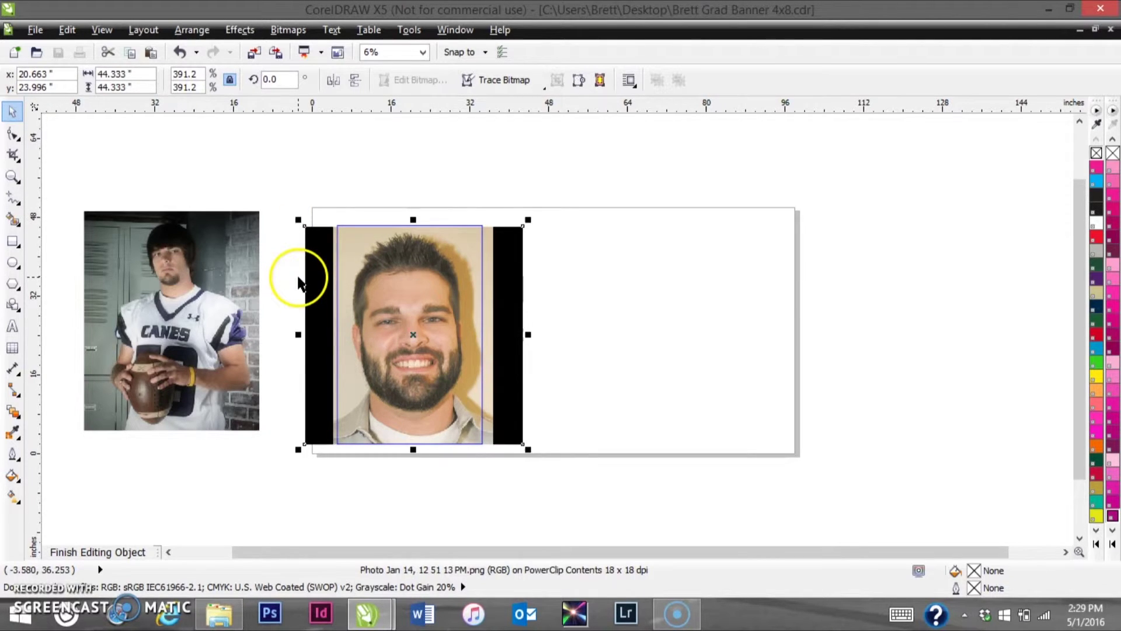
key("Up")
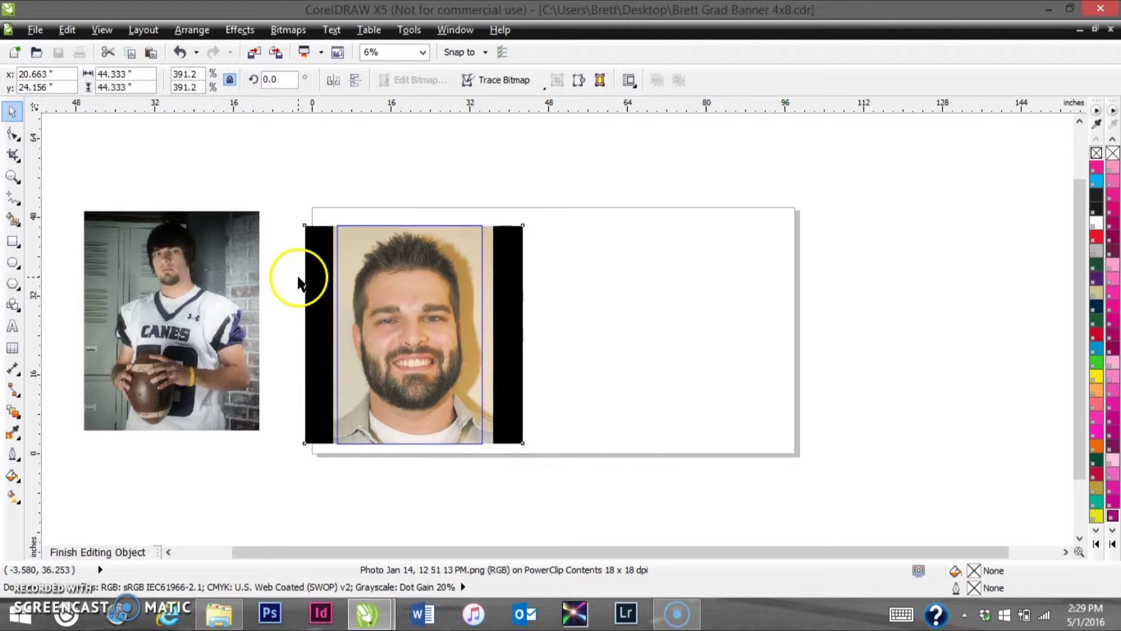
key("Left")
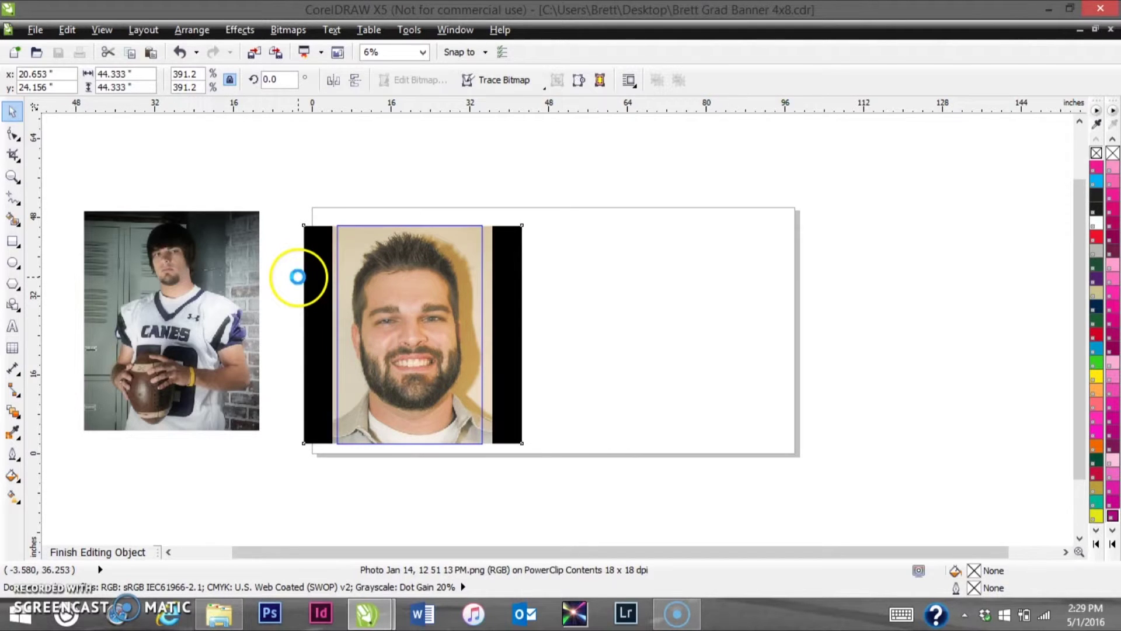
Step: Delete the old football photo from the PowerClip contents and finish editing the clip
left_click(196, 265)
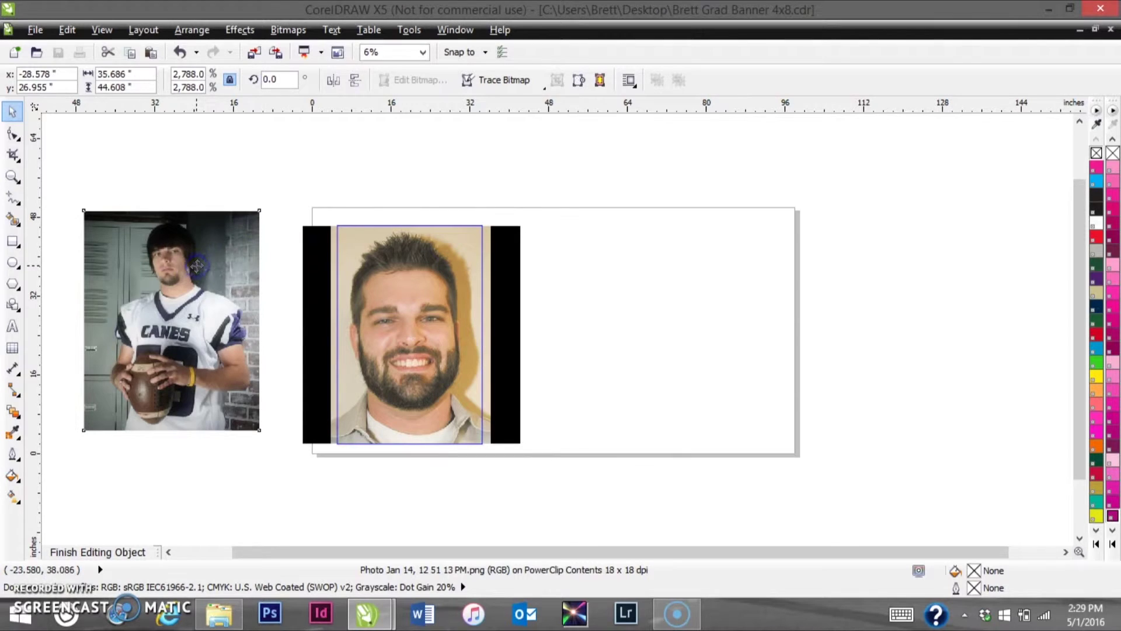
key("Delete")
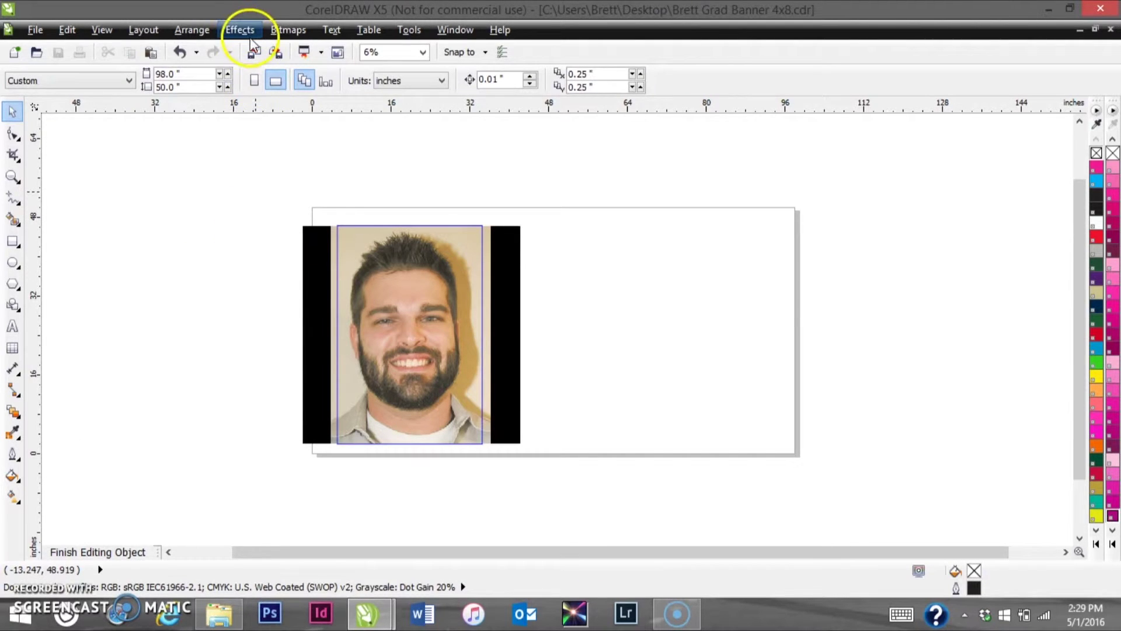
left_click(249, 32)
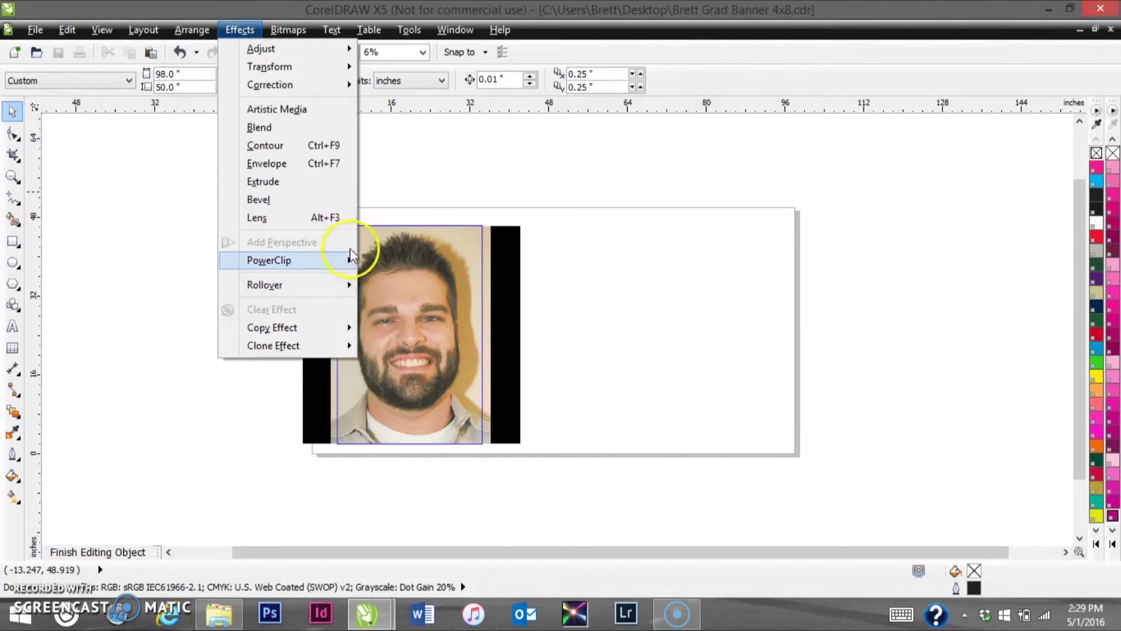
mouse_move(349, 254)
left_click(401, 326)
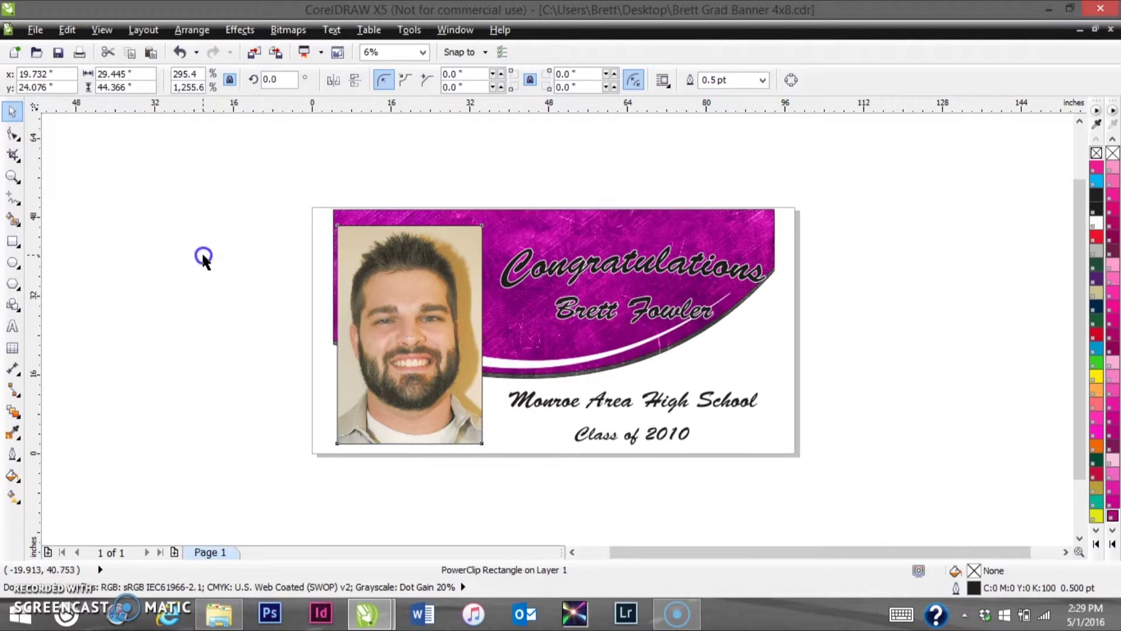
left_click(202, 255)
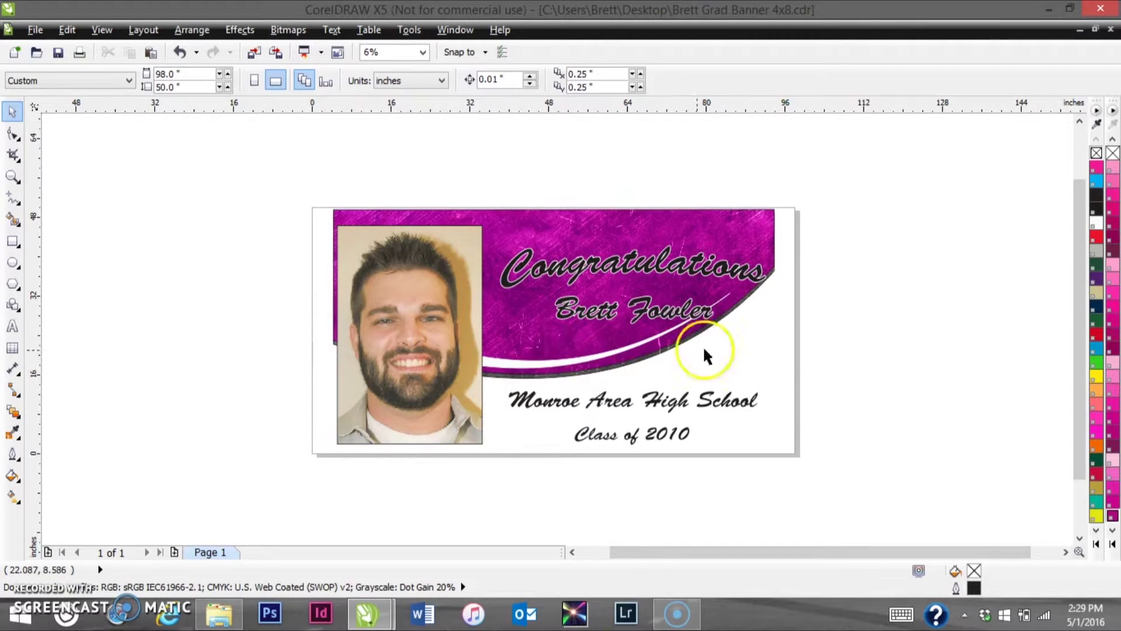
Step: Move the purple and grey textured background shapes off the page to its left, leaving only the portrait and text
left_click_drag(513, 230, 55, 252)
key("Escape")
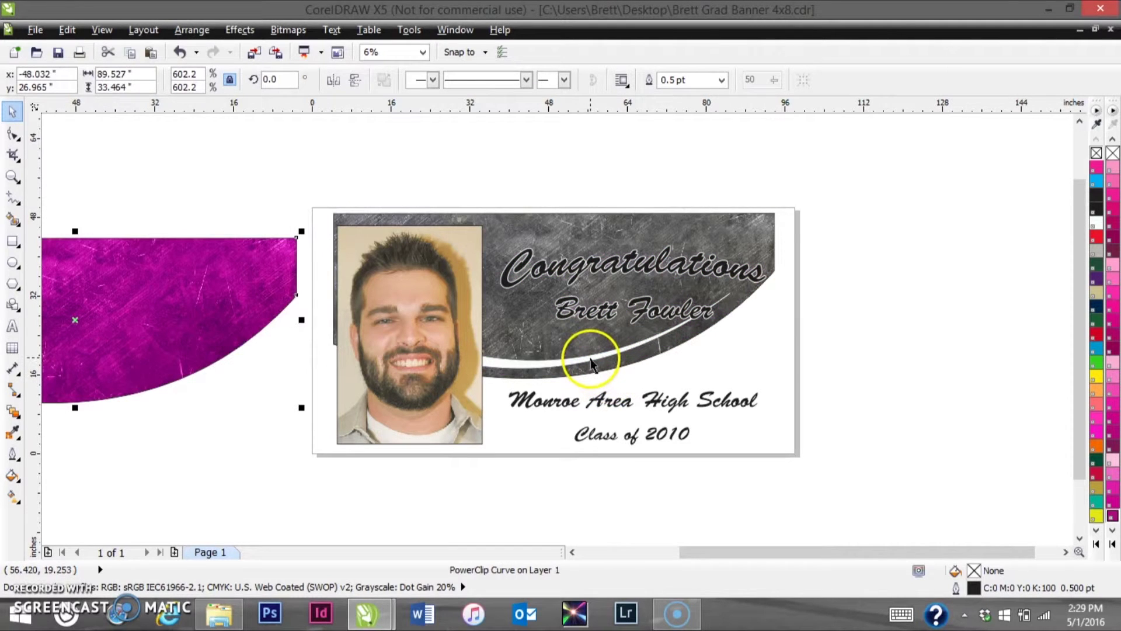
left_click_drag(583, 324, 666, 346)
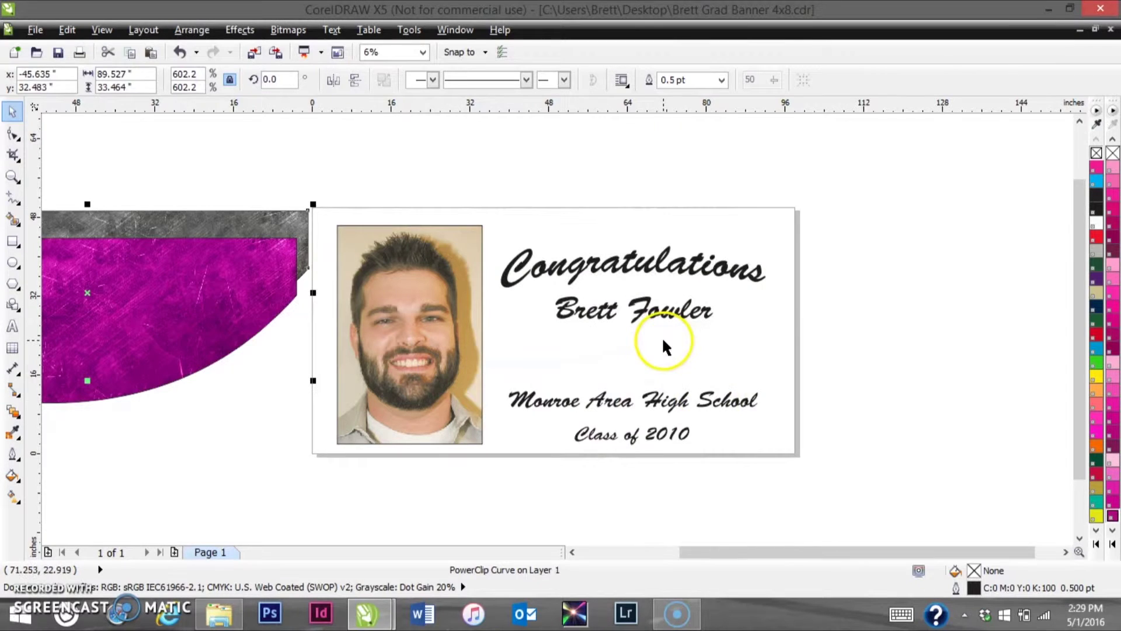
left_click(961, 350)
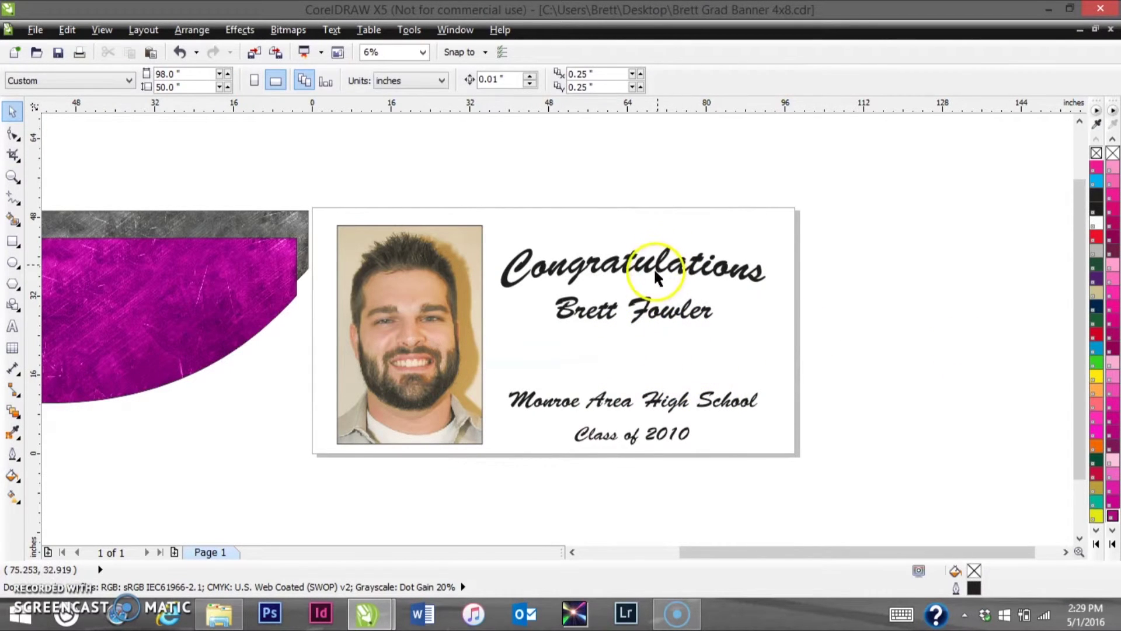
Step: Try BankGothic Md BT as the font of the graduate's name
left_click(617, 272)
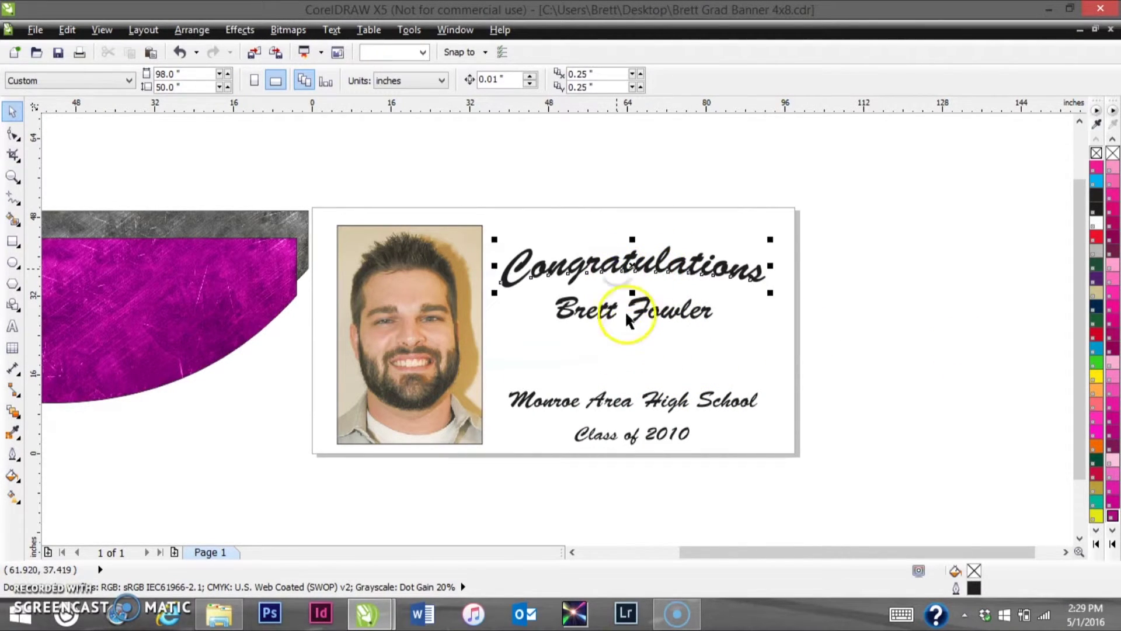
left_click(626, 314)
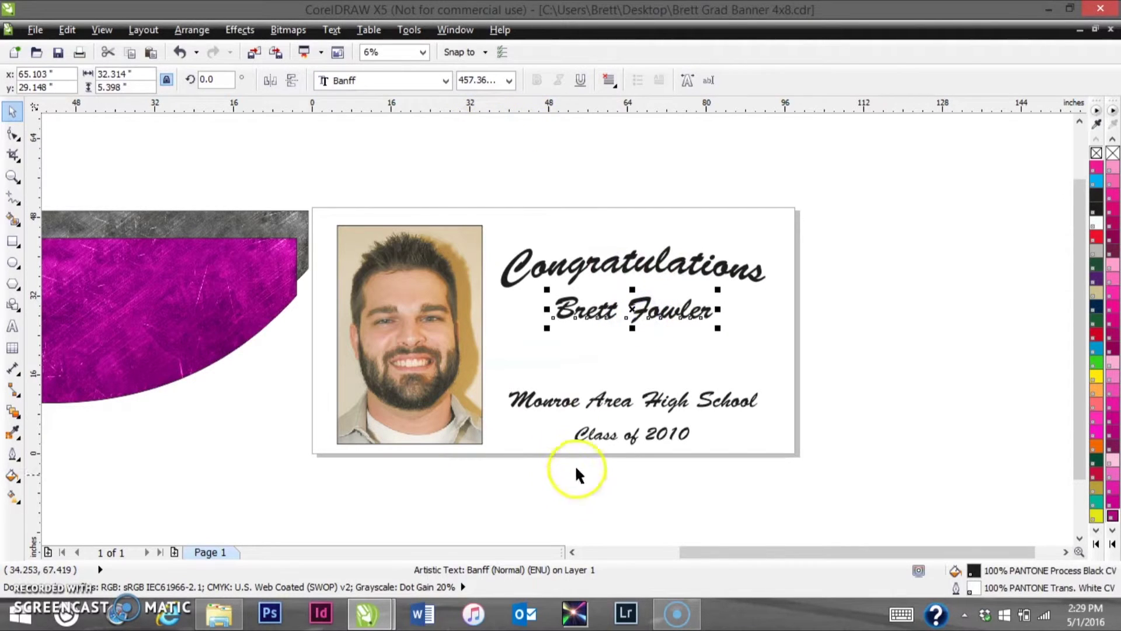
left_click(447, 83)
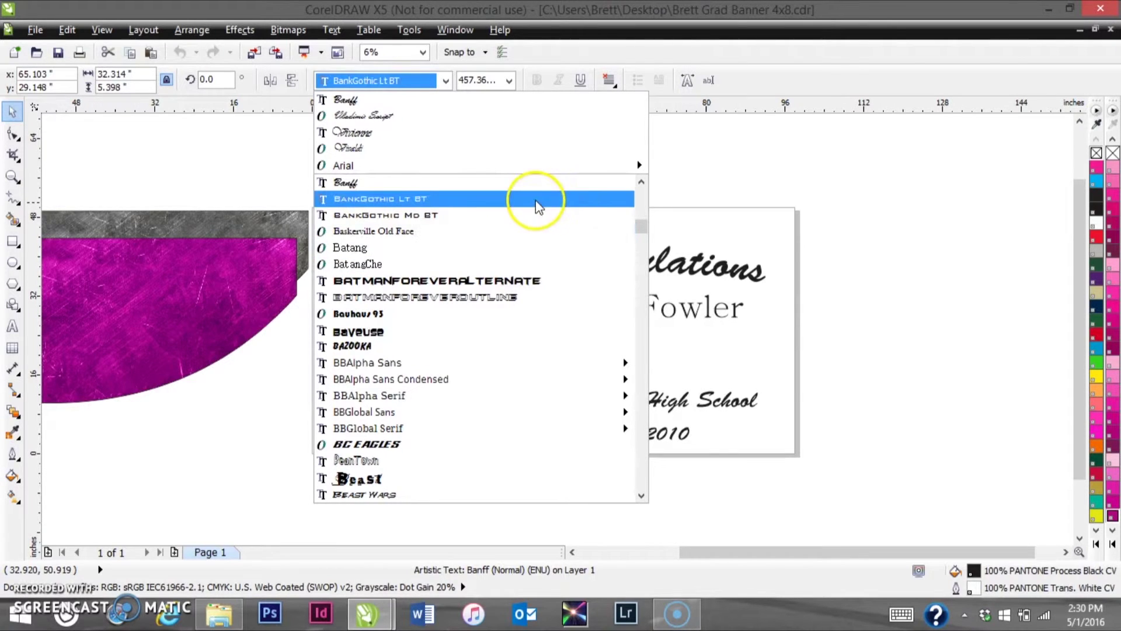
left_click(535, 217)
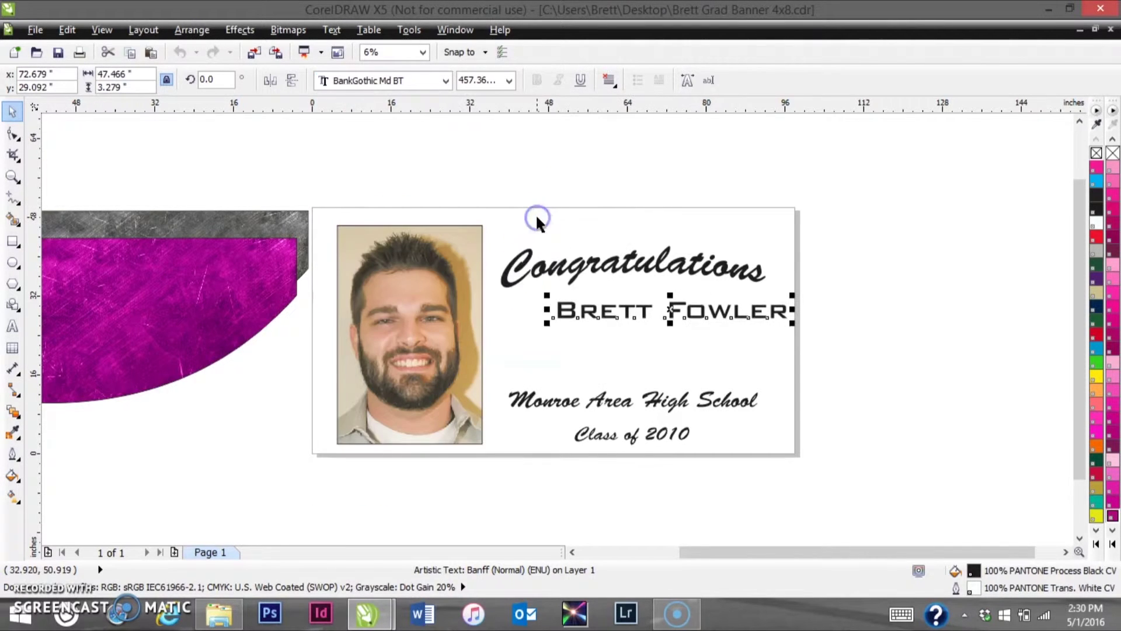
Step: Change the font of the graduate's name to Copperplate Gothic Bold
left_click(446, 81)
scroll(491, 344, "down", 15)
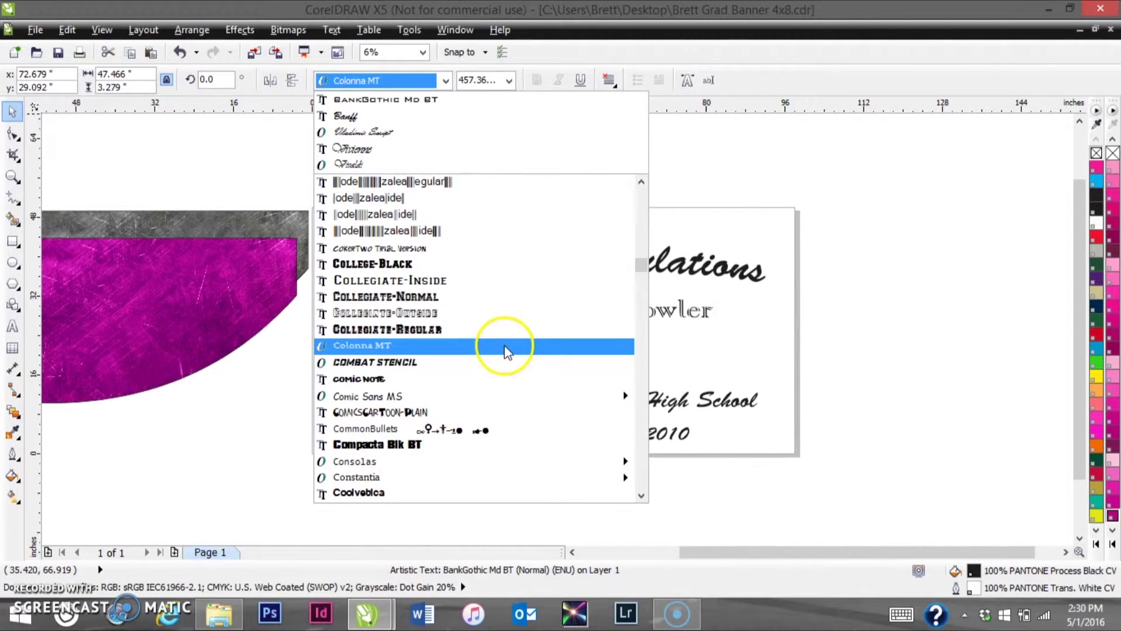
left_click(641, 495)
left_click(642, 495)
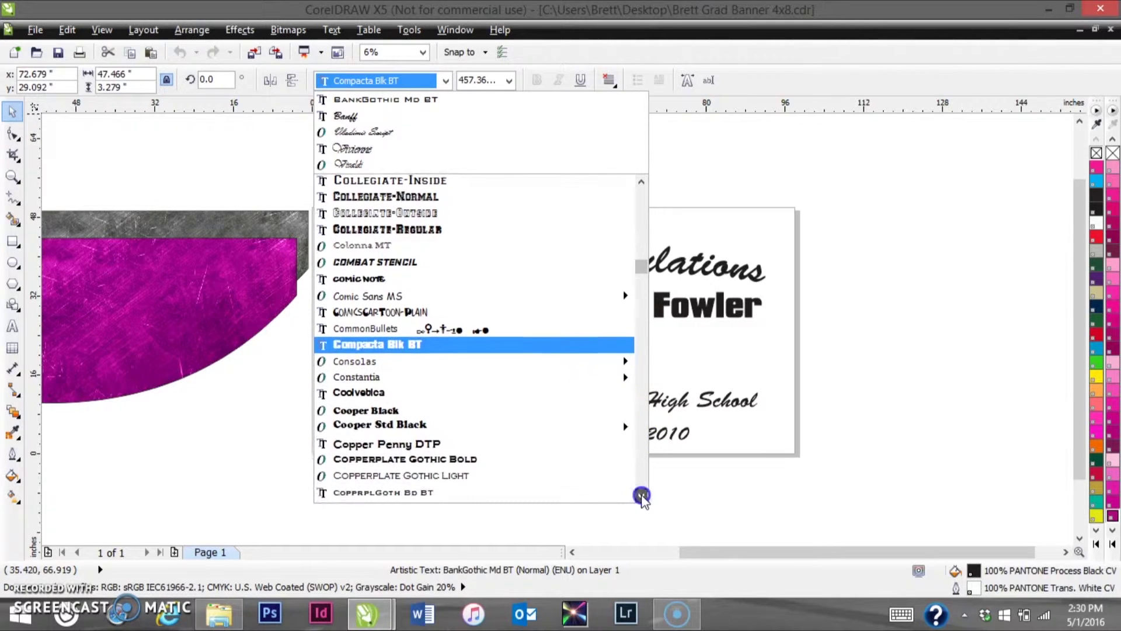
left_click(641, 495)
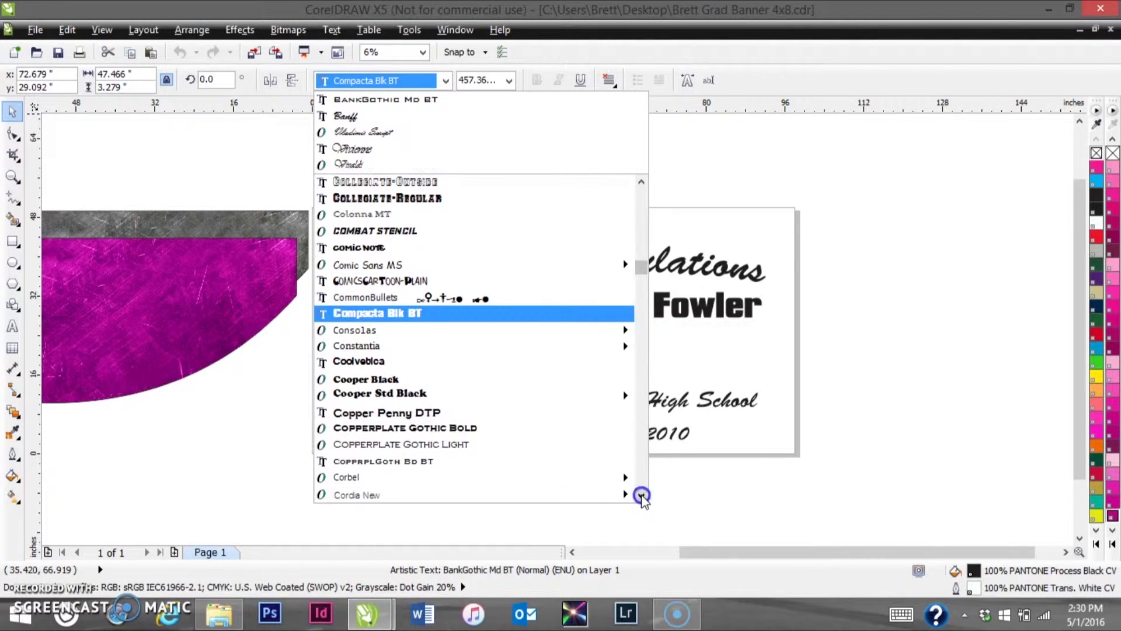
left_click(545, 432)
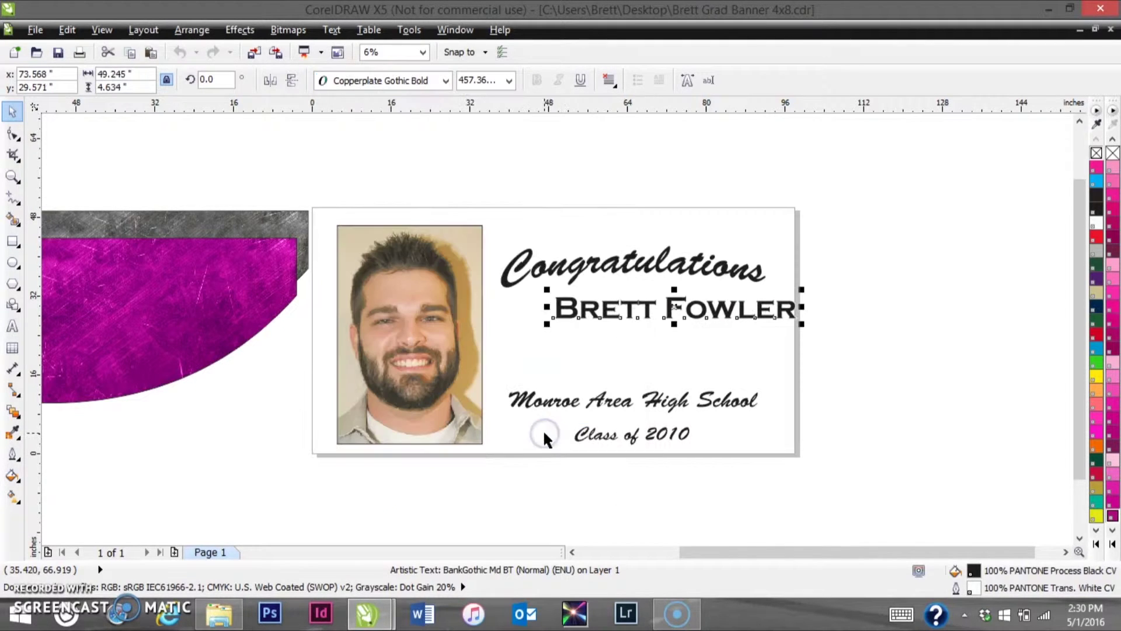
Step: Align the graduate's name horizontally with the centre of the Congratulations heading
left_click(626, 273, "shift")
key("c")
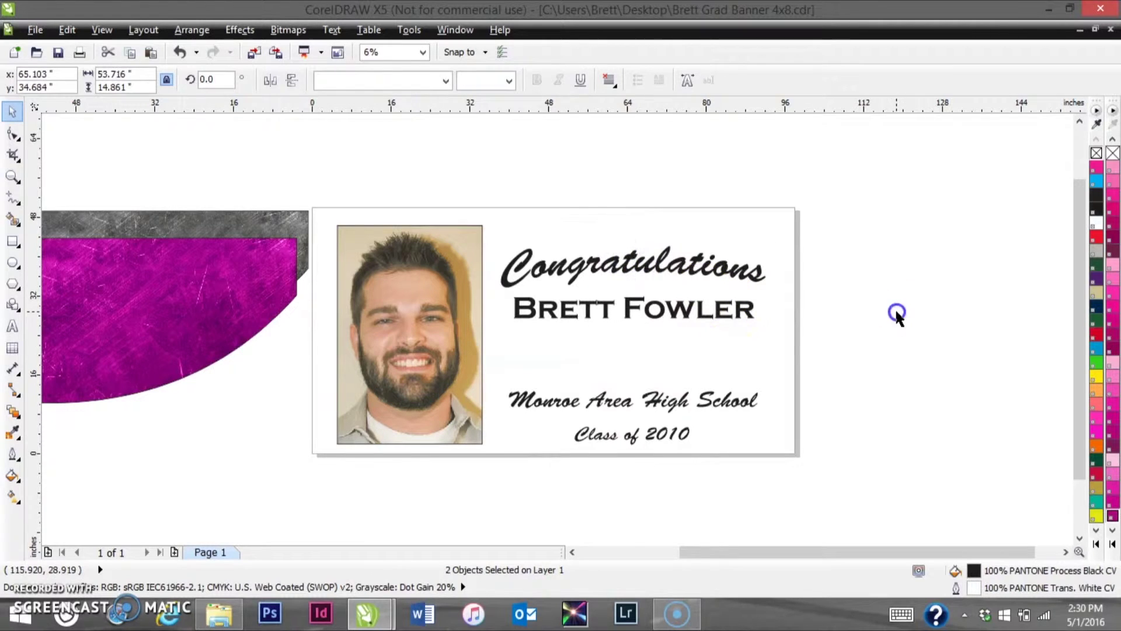
left_click(897, 313)
Step: Replace the school line's text with "University of North Georgia"
left_click(700, 403)
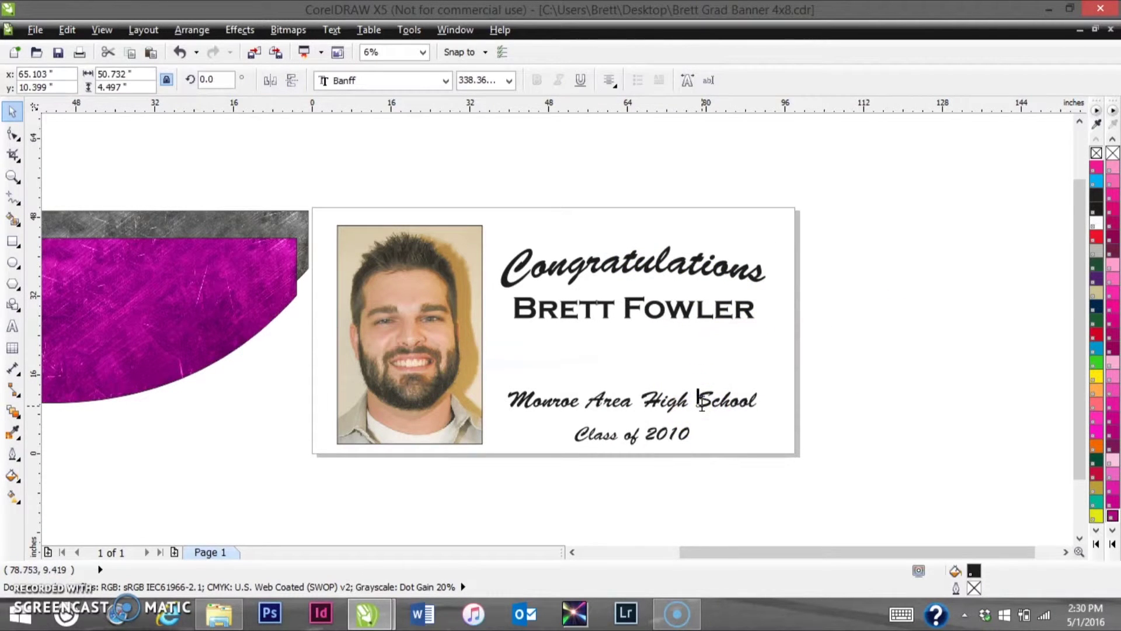
double_click(701, 403)
key("Delete")
key("Delete")
key("Delete")
key("Delete")
key("Delete")
key("Delete")
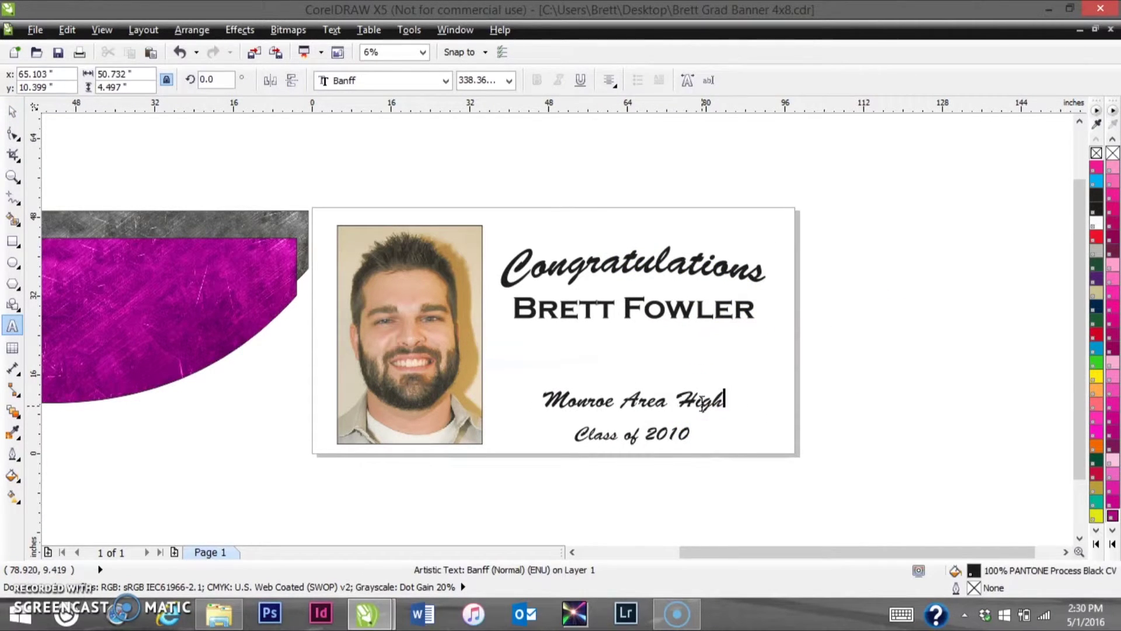
key("BackSpace")
key("BackSpace")
key("BackSpace")
key("BackSpace")
key("BackSpace")
key("BackSpace")
key("BackSpace")
key("BackSpace")
key("BackSpace")
key("BackSpace")
key("BackSpace")
key("BackSpace")
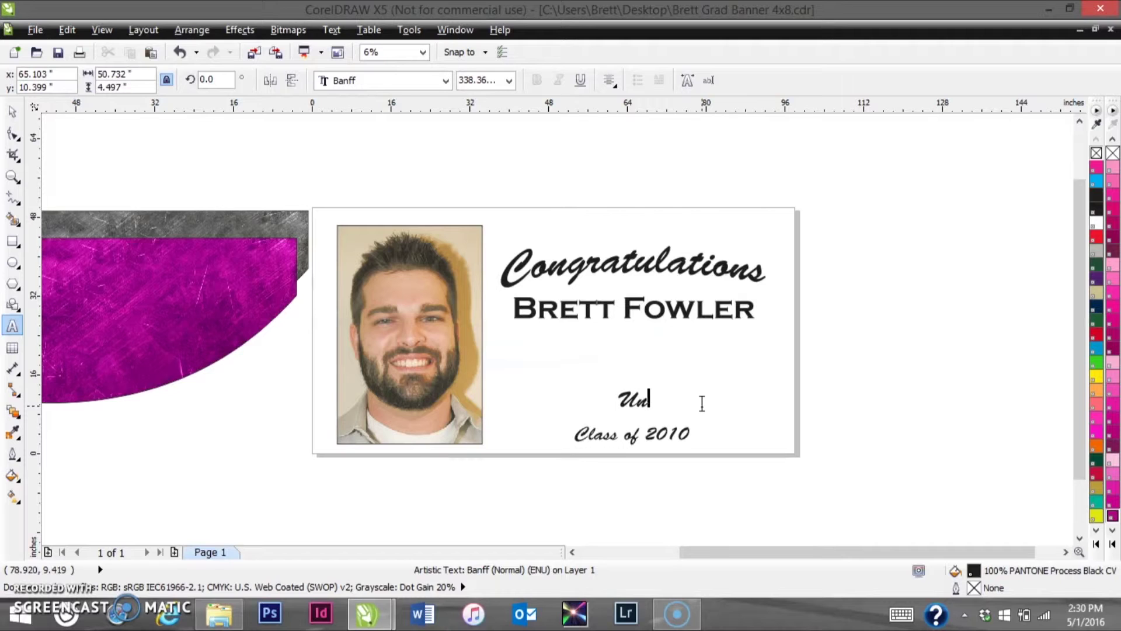
type("University of North ")
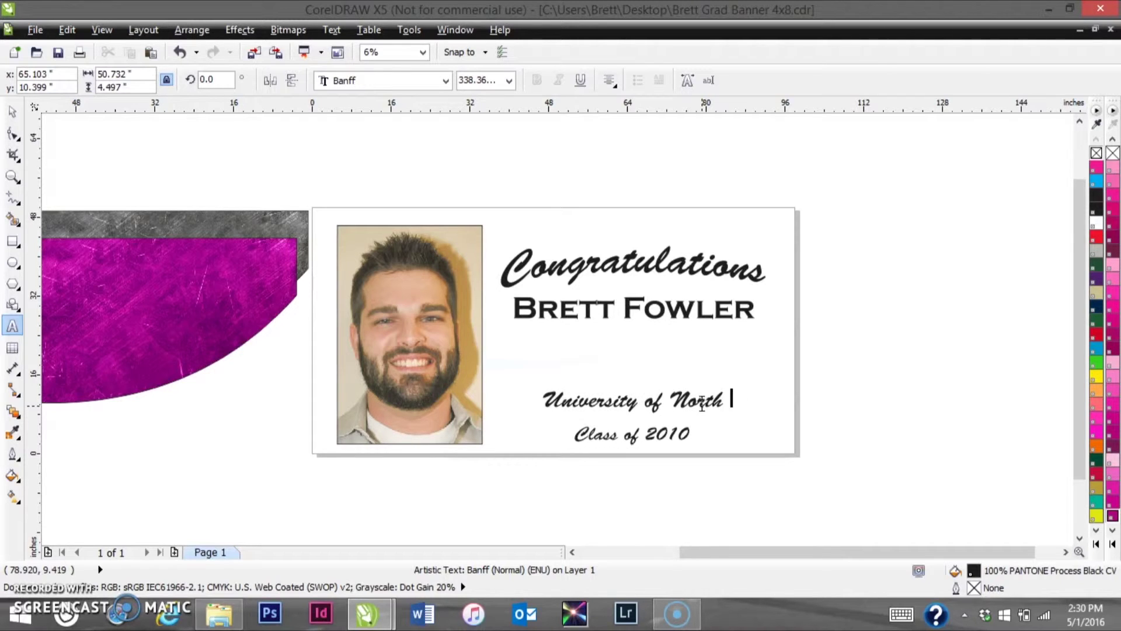
type("Georgia")
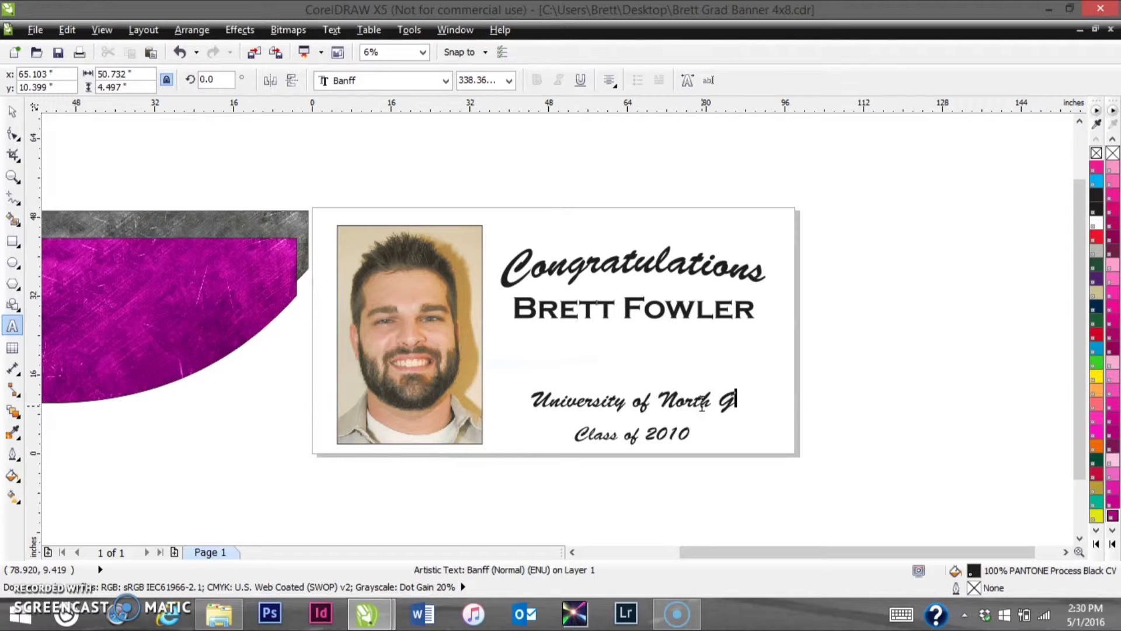
key("BackSpace")
key("BackSpace")
key("BackSpace")
key("BackSpace")
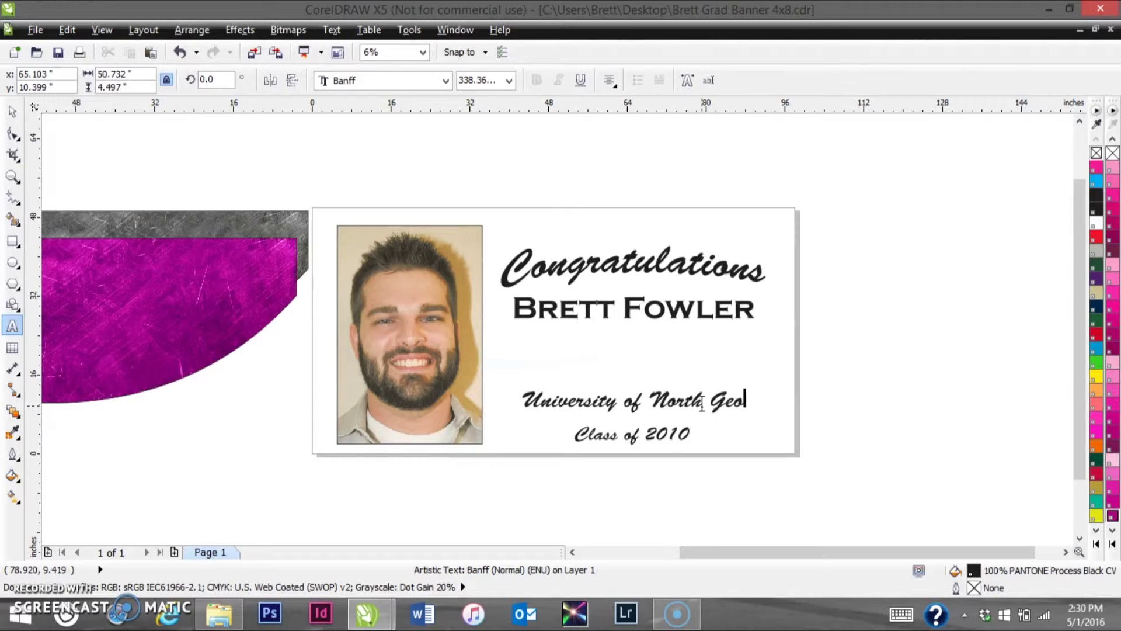
key("BackSpace")
type("orgia")
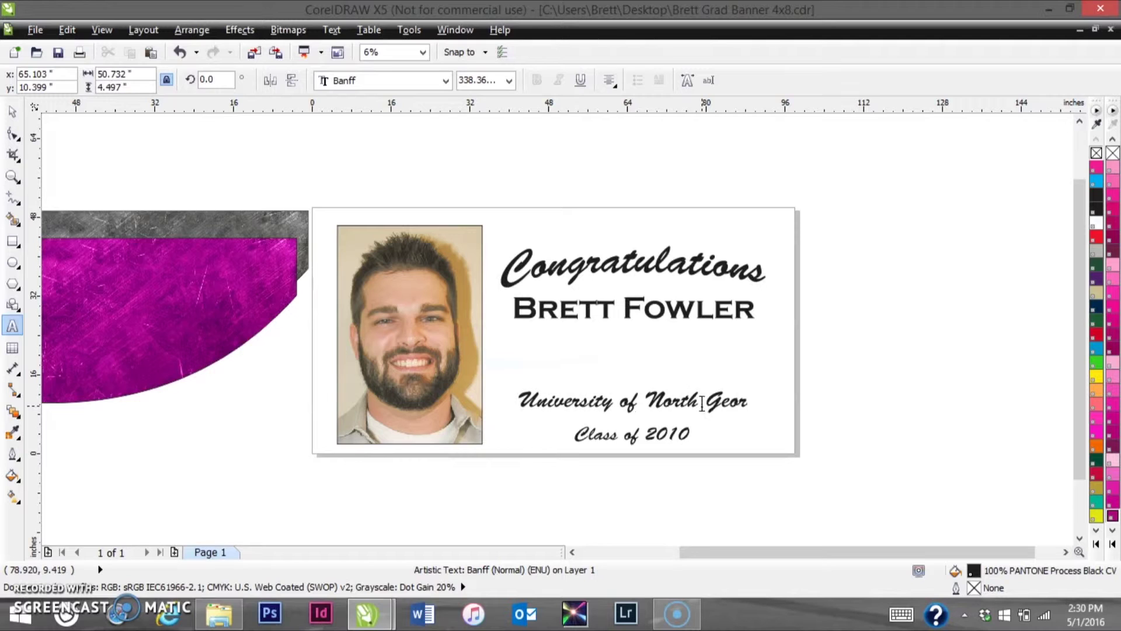
Step: Change the class line to read "Class of 2016" and deselect the text
left_click(681, 435)
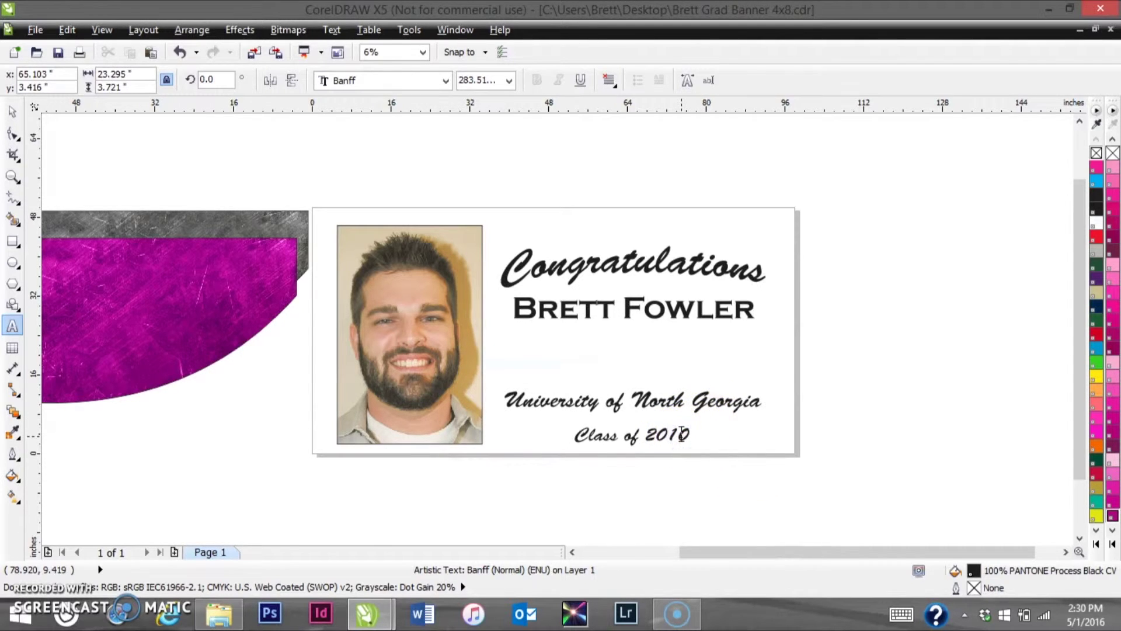
key("Delete")
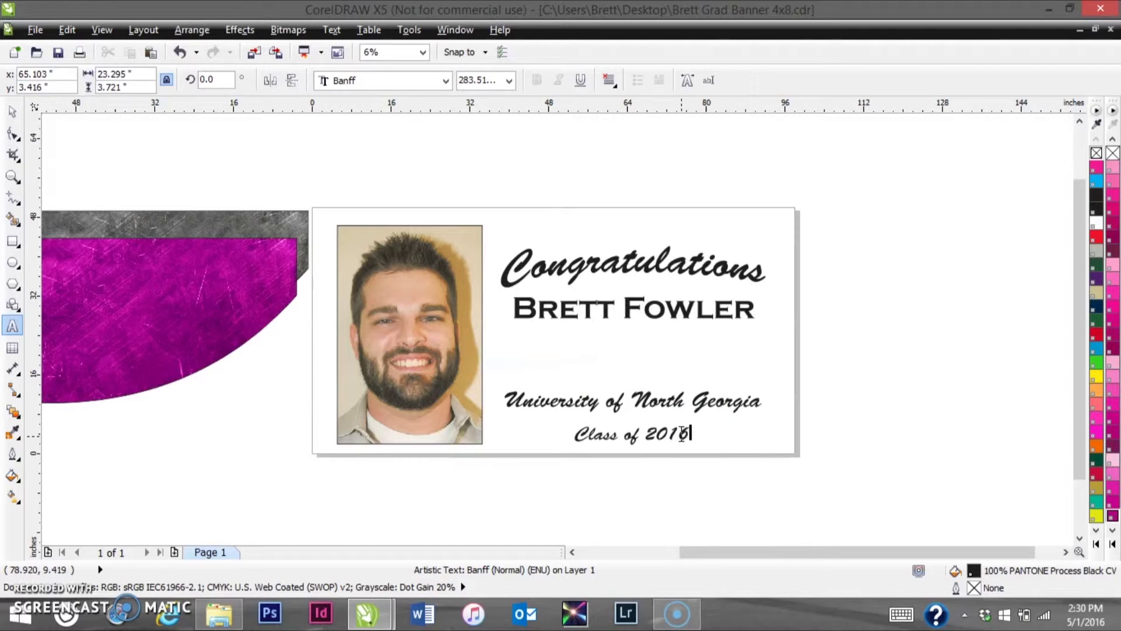
key("Escape")
left_click(16, 107)
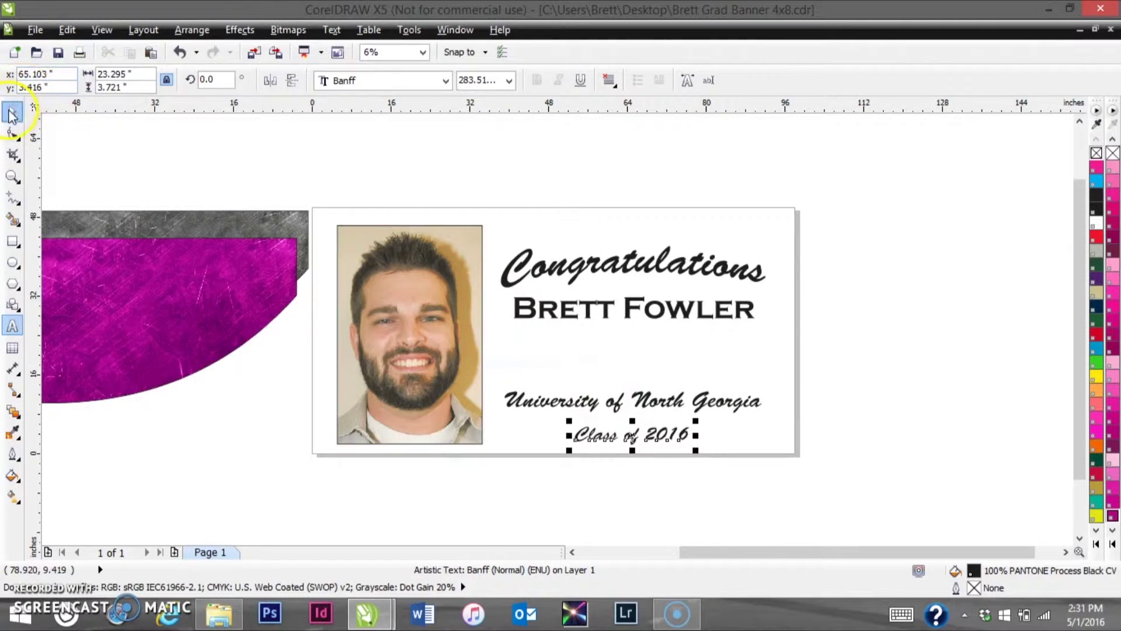
left_click(959, 447)
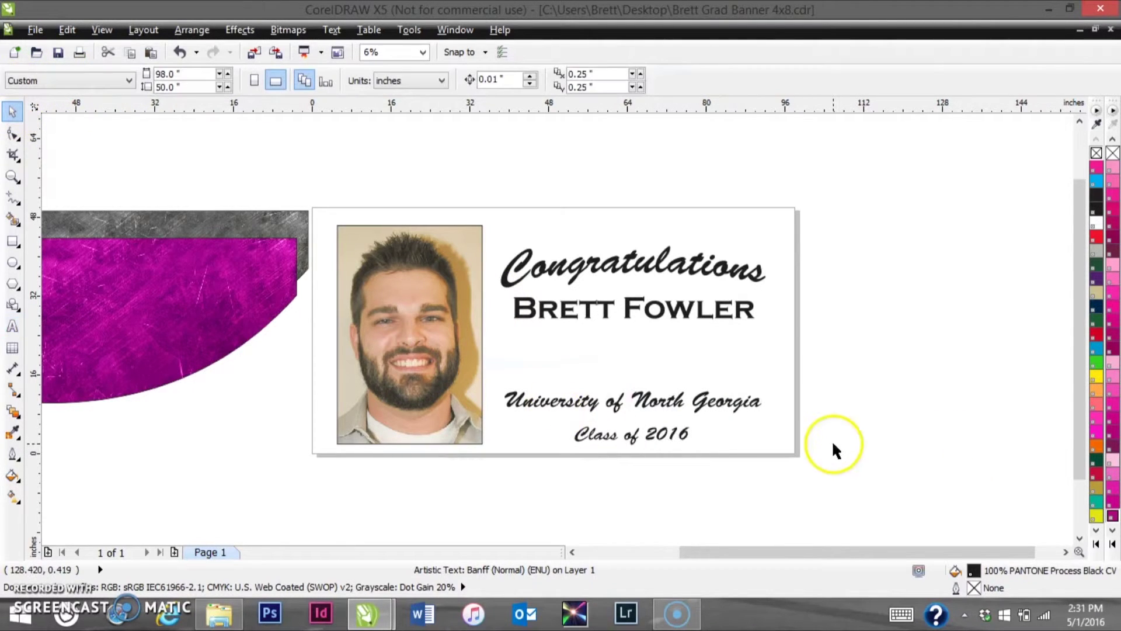
Step: Nudge the graduate's name slightly lower and move the school and class lines up together beneath it
left_click(663, 320)
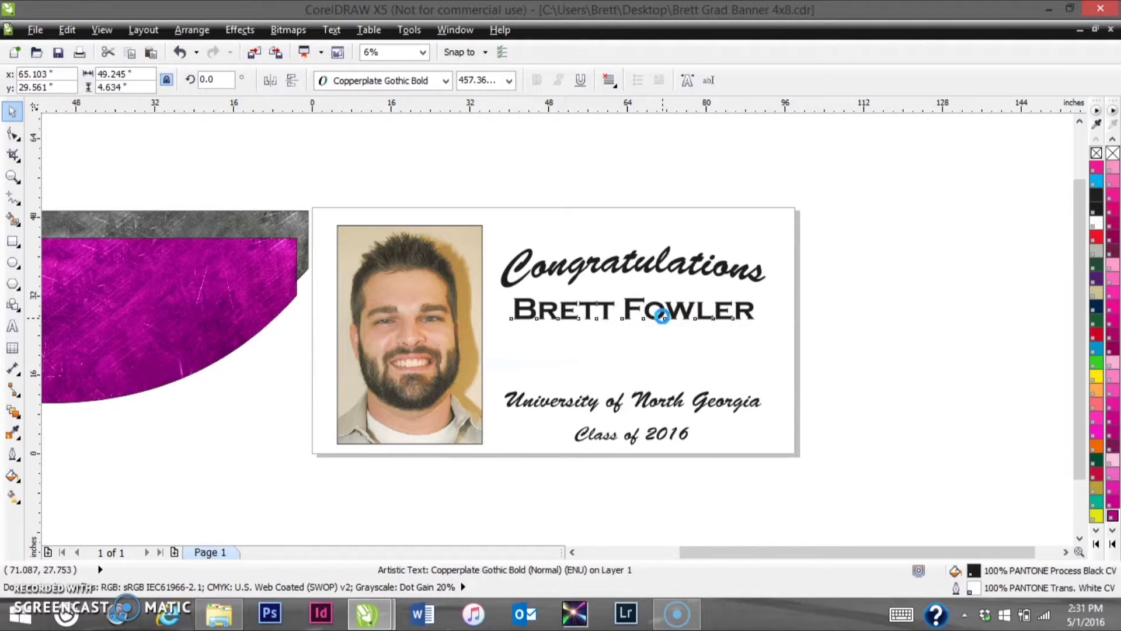
left_click_drag(662, 316, 663, 318)
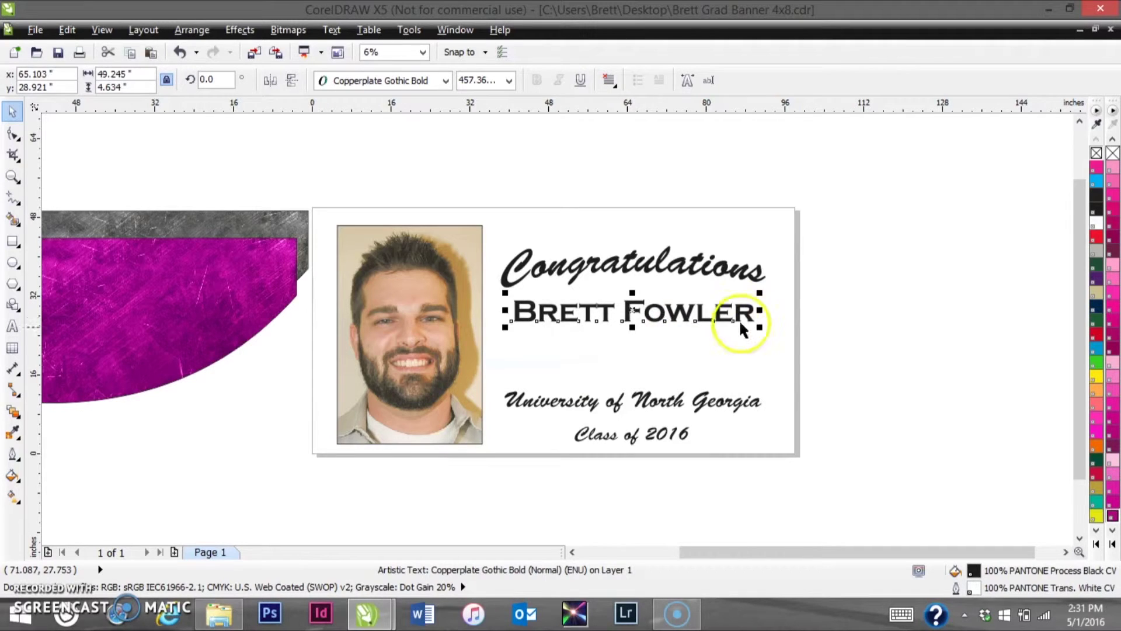
left_click_drag(812, 489, 494, 371)
left_click_drag(631, 415, 631, 360)
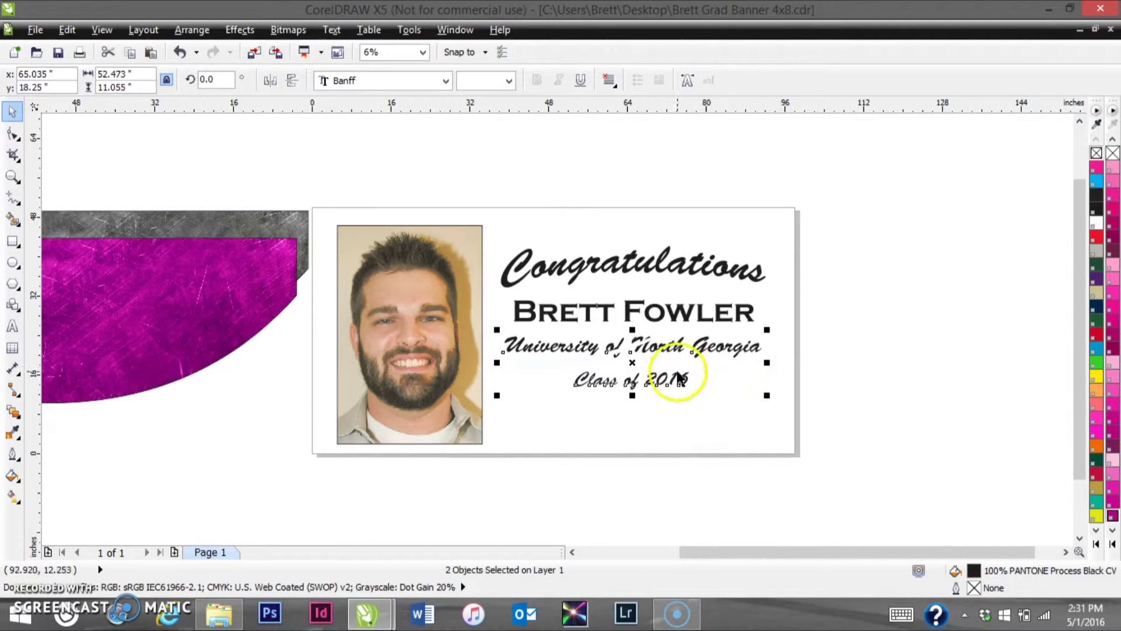
Step: Move the heading, name, school and class lines together up towards the banner's upper edge
left_click(666, 312, "shift")
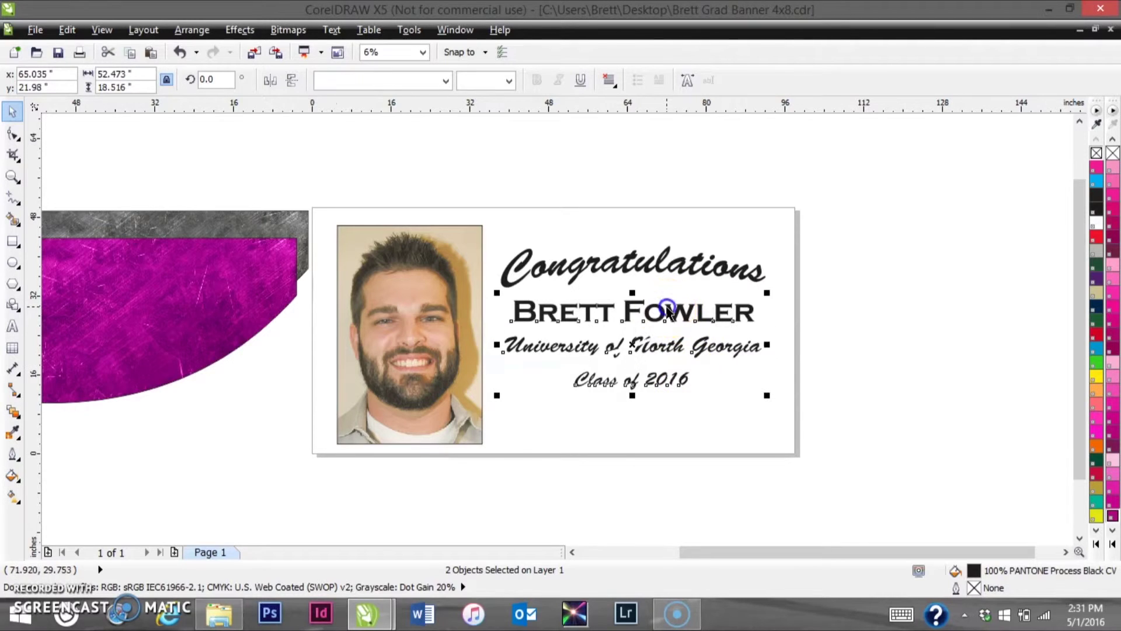
left_click(663, 272, "shift")
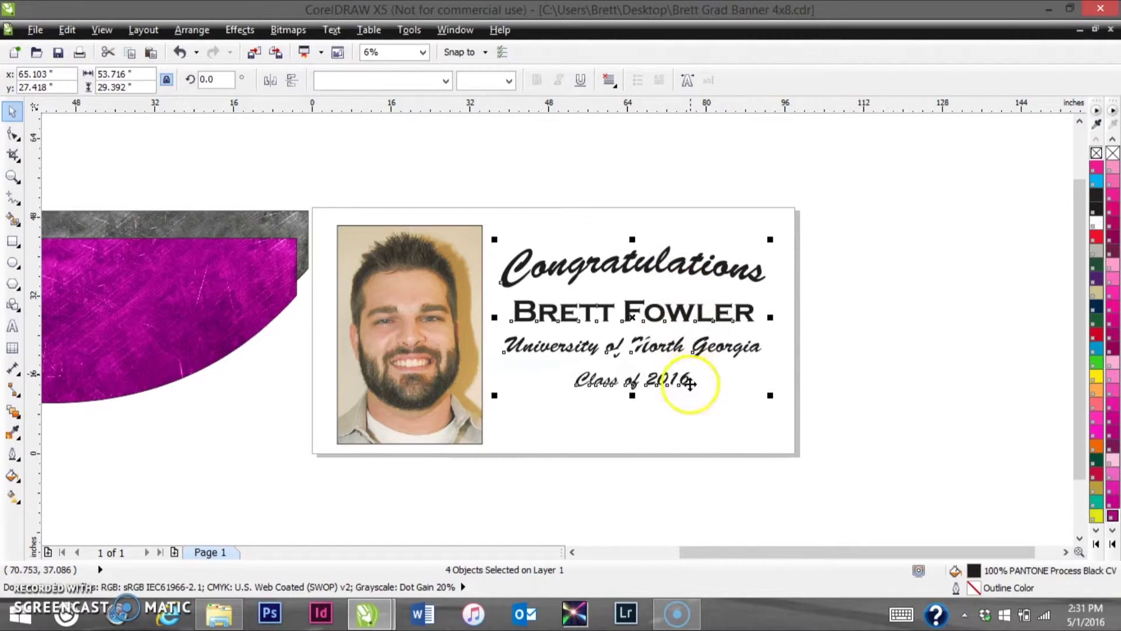
left_click_drag(633, 314, 634, 293)
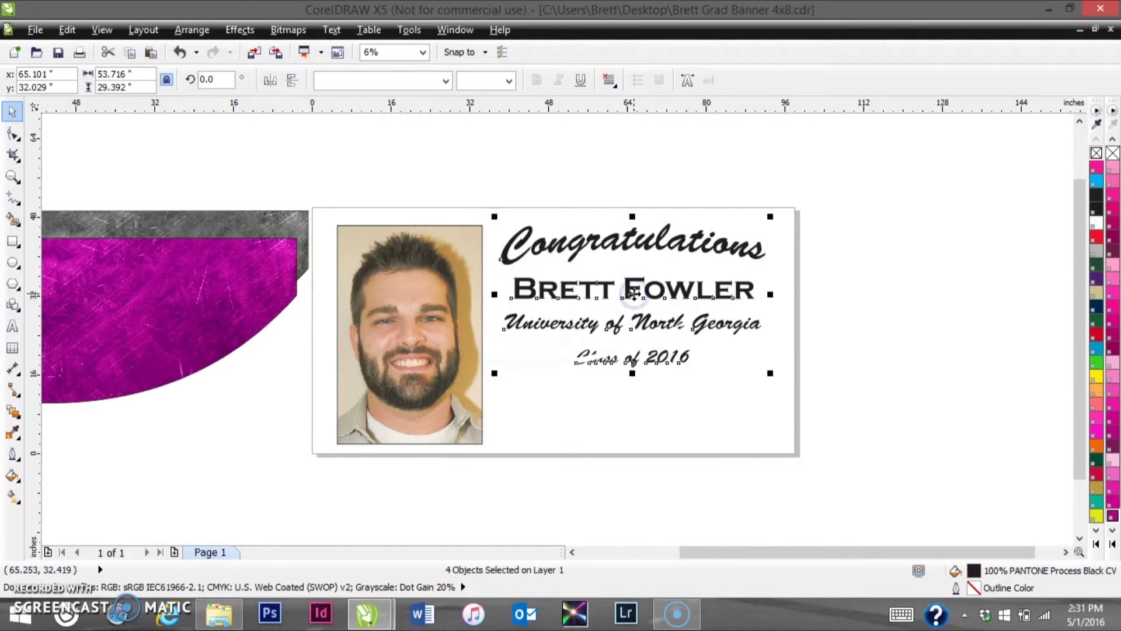
left_click(685, 395)
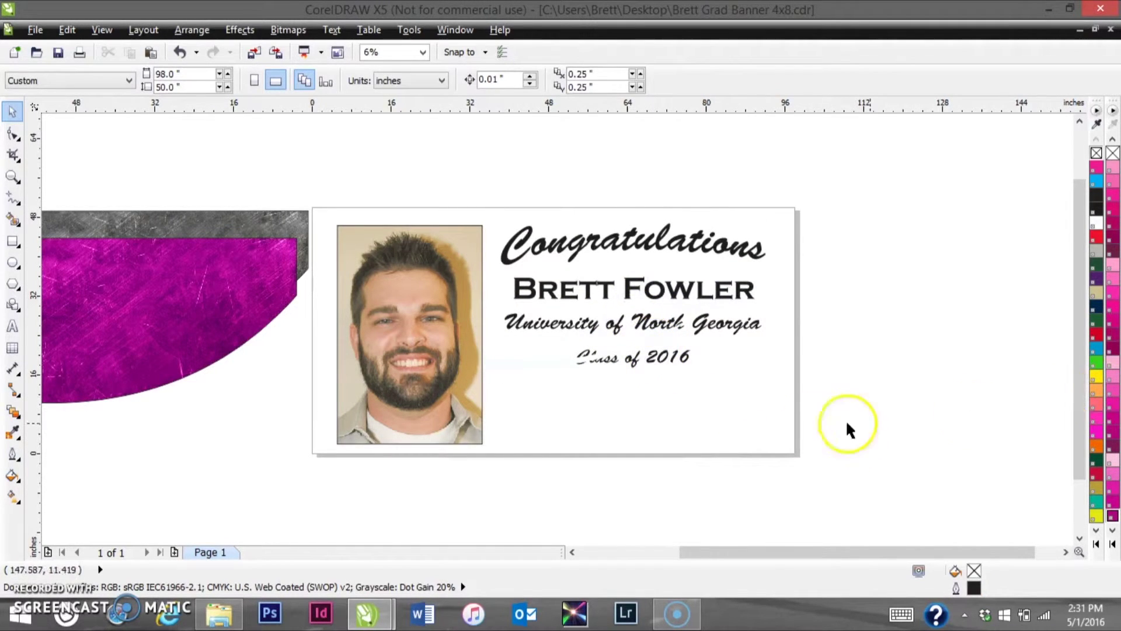
left_click_drag(865, 429, 493, 209)
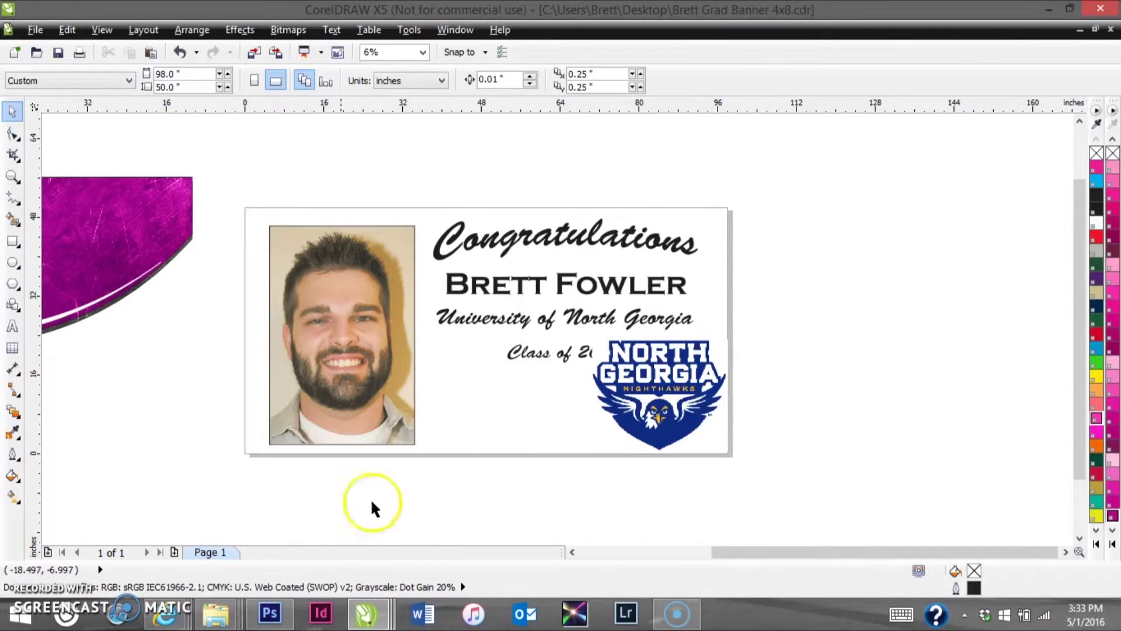
Step: Remove the North Georgia Nighthawks logo from the banner
left_click_drag(703, 432, 851, 397)
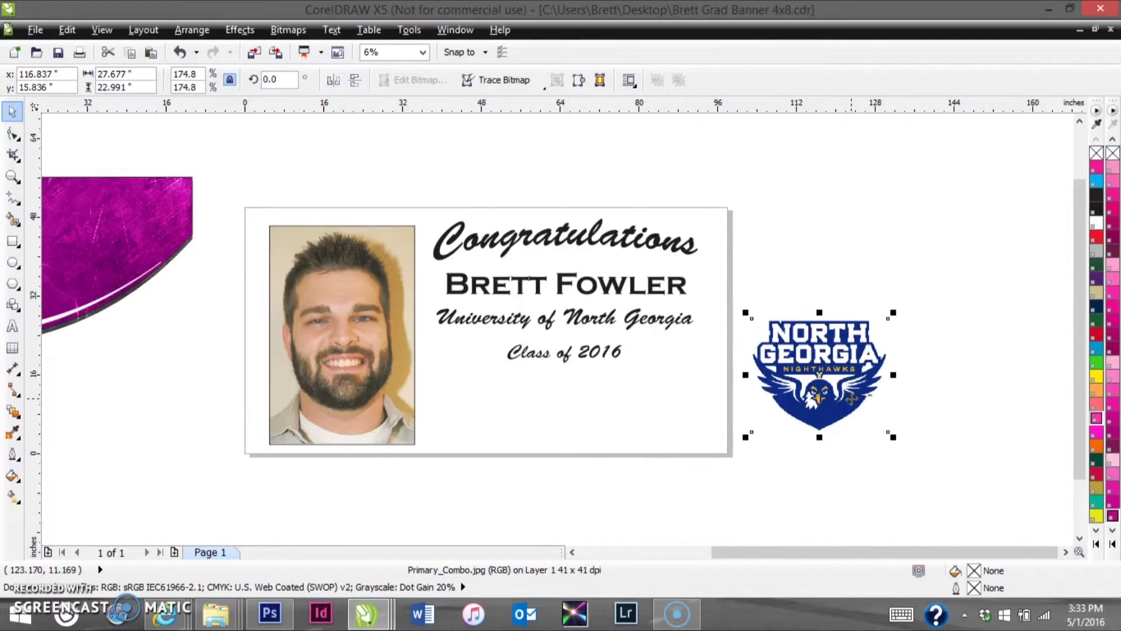
key("Delete")
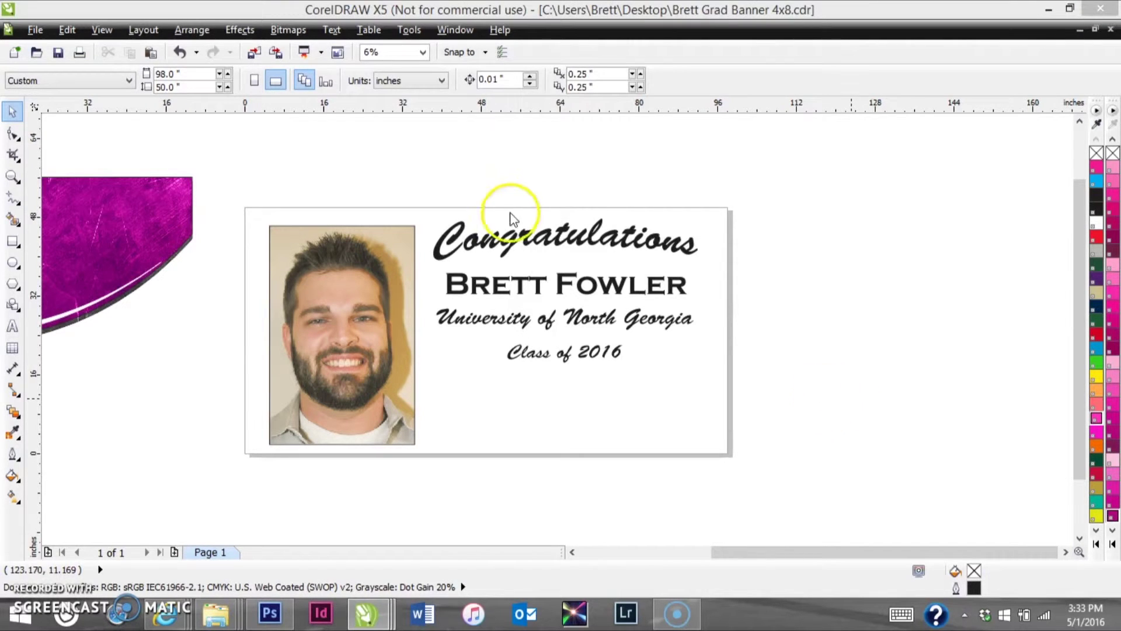
left_click(538, 234)
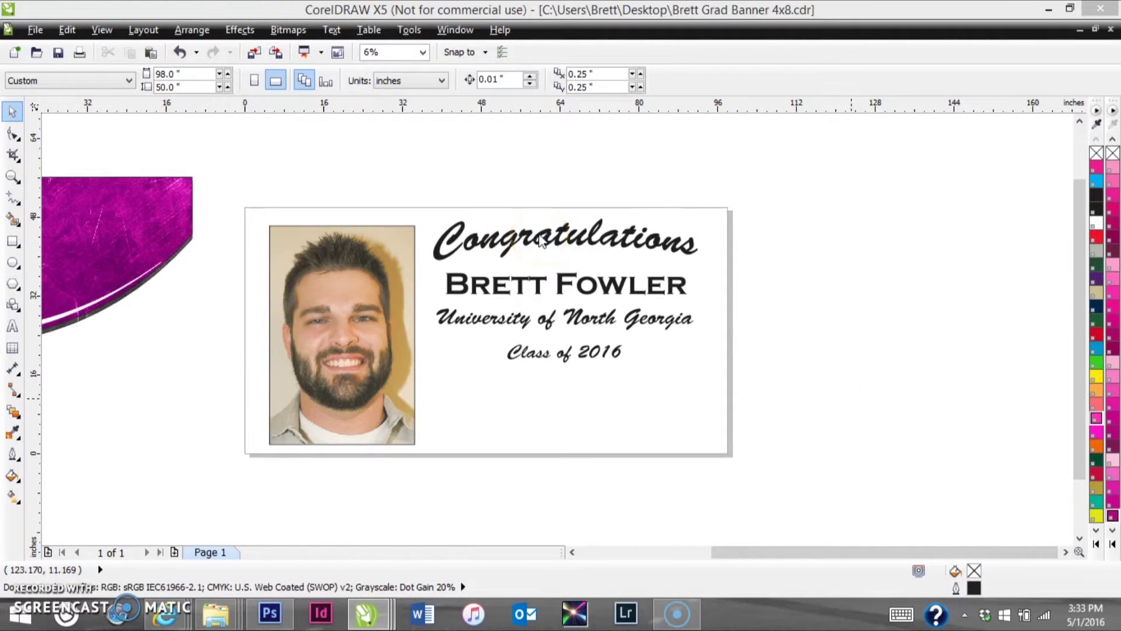
Step: Import UNG Logo.jpg from the Pictures folder and place it below the class line
key("ctrl+i")
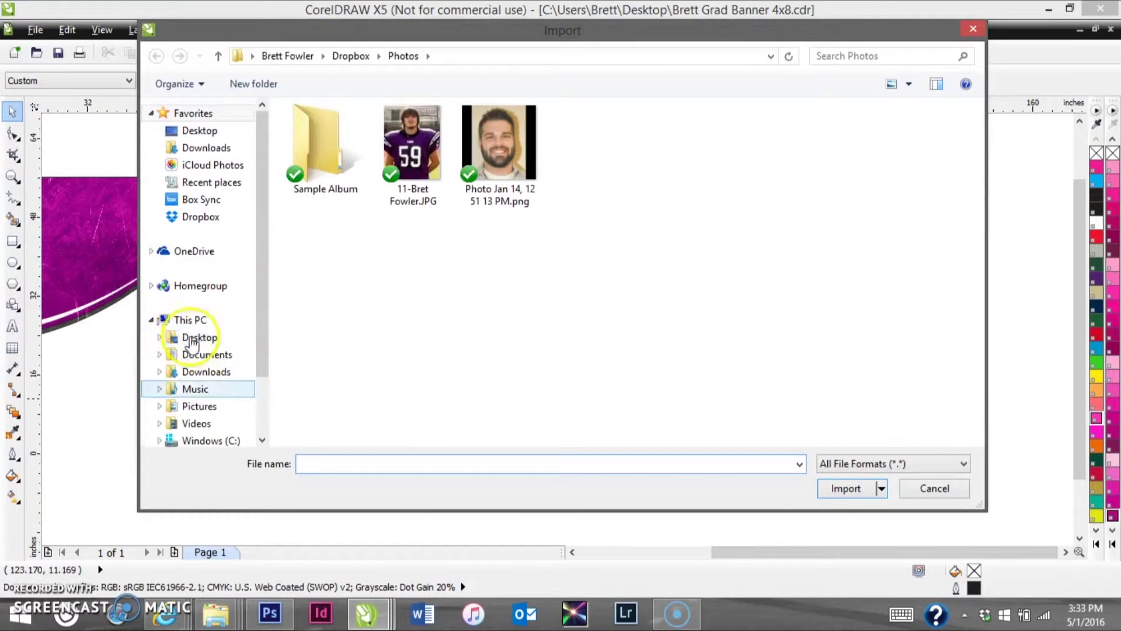
left_click(202, 407)
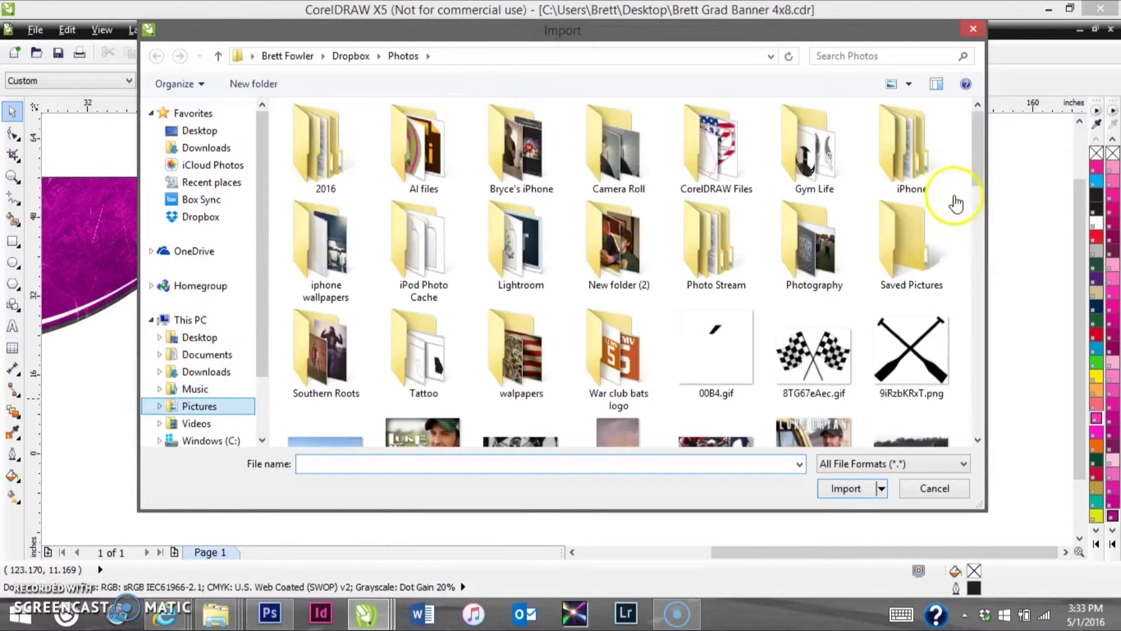
left_click_drag(977, 134, 981, 374)
left_click(521, 417)
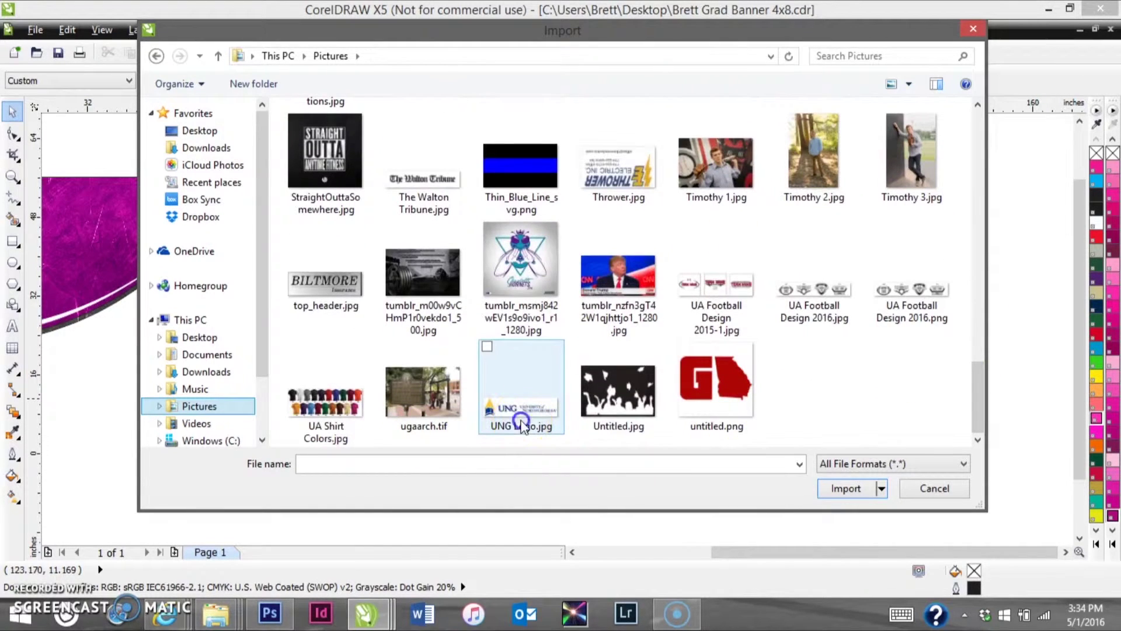
left_click(845, 510)
left_click(559, 363)
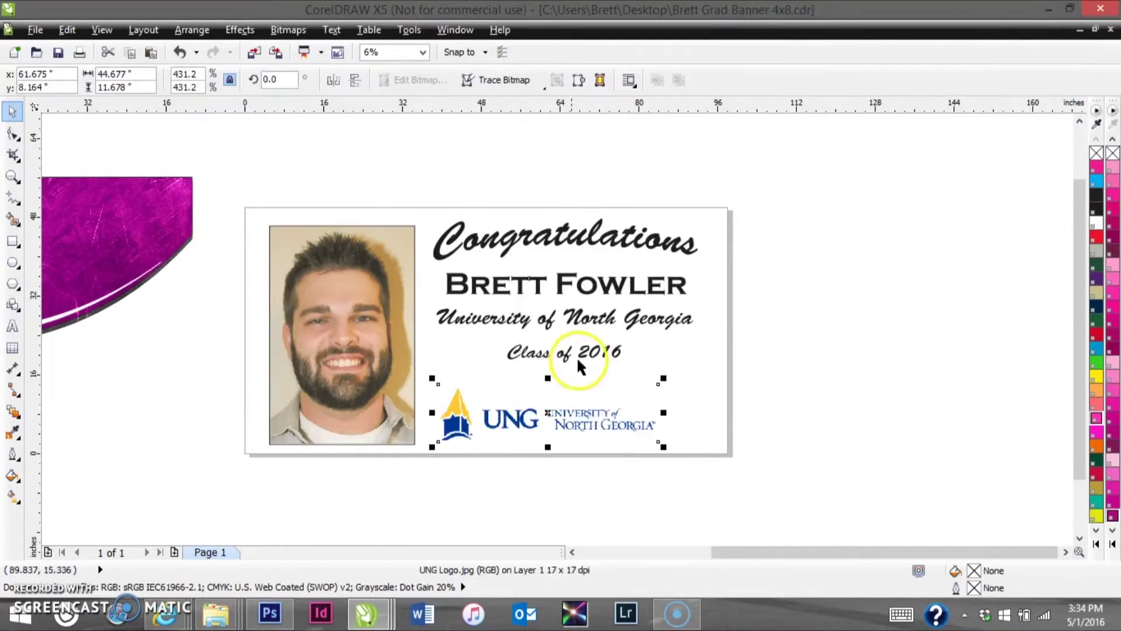
Step: Centre the UNG logo horizontally under the "Class of 2016" line
left_click(559, 359, "shift")
key("c")
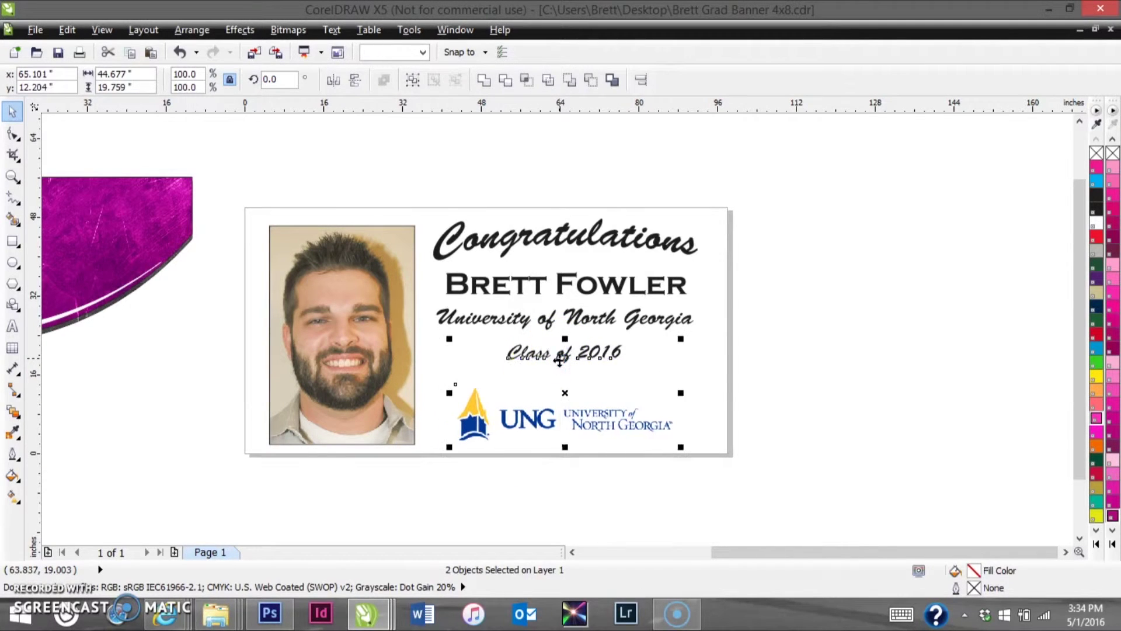
left_click(447, 501)
left_click(536, 425)
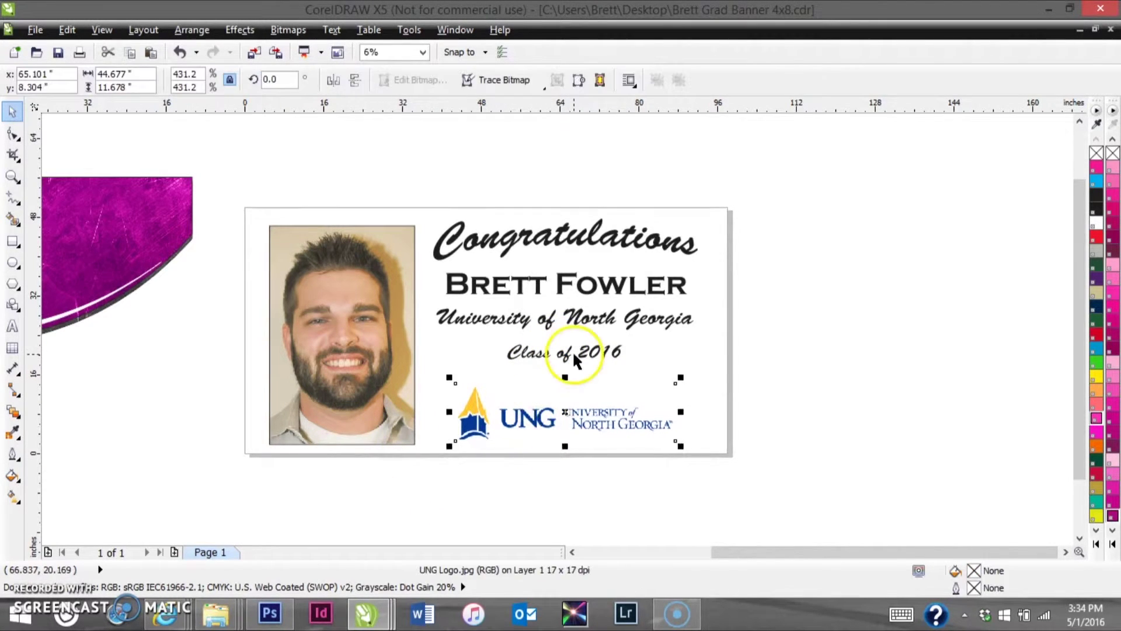
Step: Delete the "University of North Georgia" text and put the UNG logo between the graduate's name and the lowered class line
left_click(572, 318)
key("Delete")
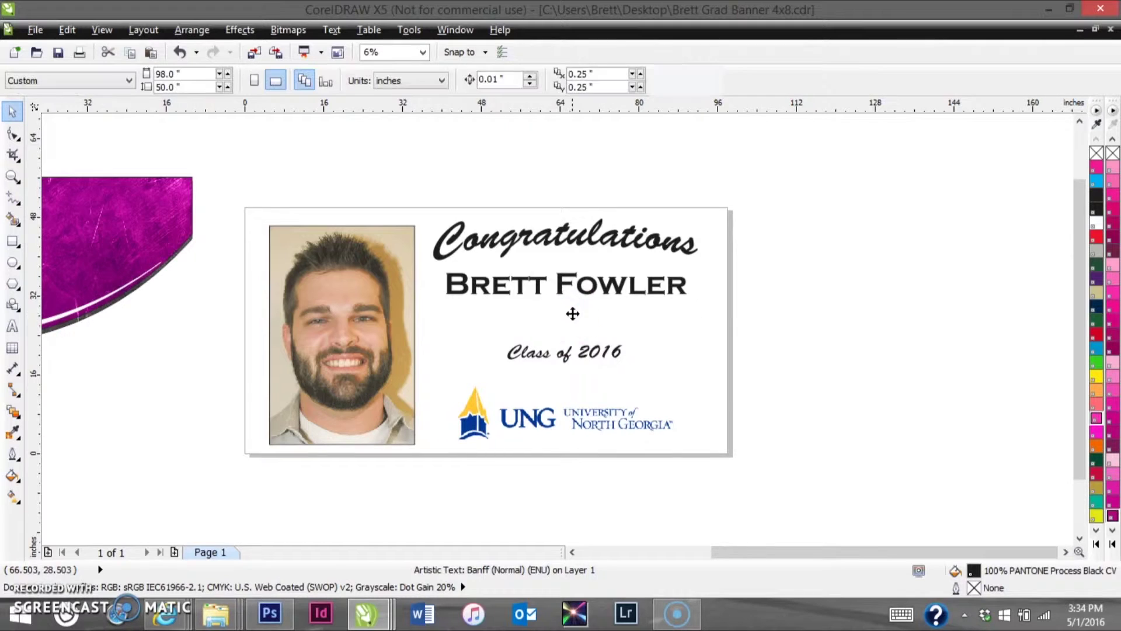
left_click_drag(565, 353, 566, 383)
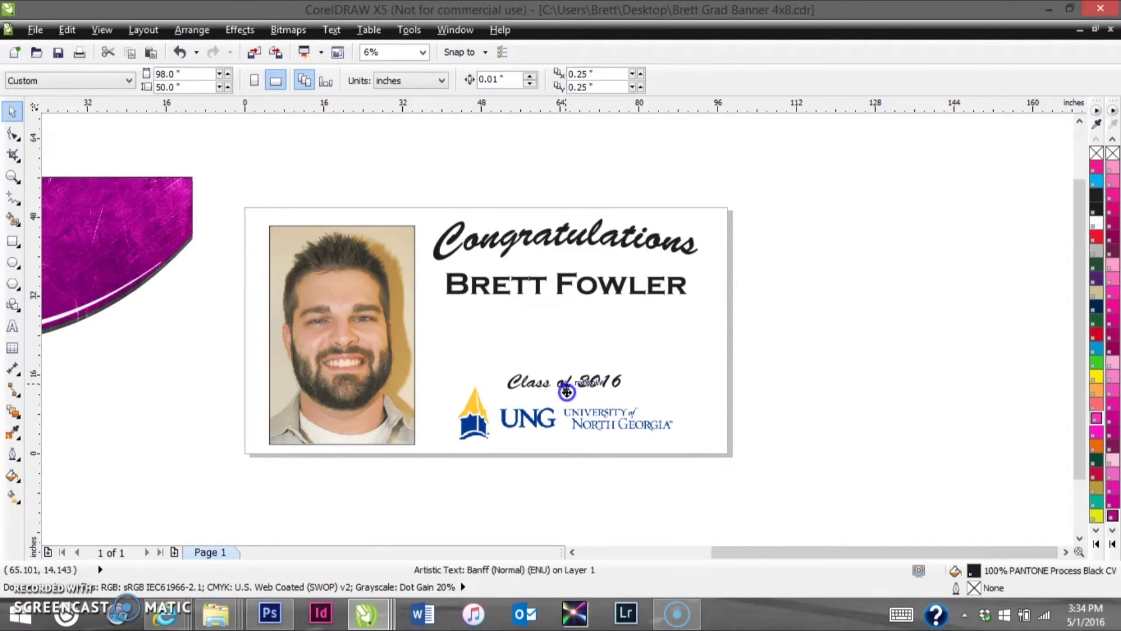
left_click_drag(574, 420, 579, 345)
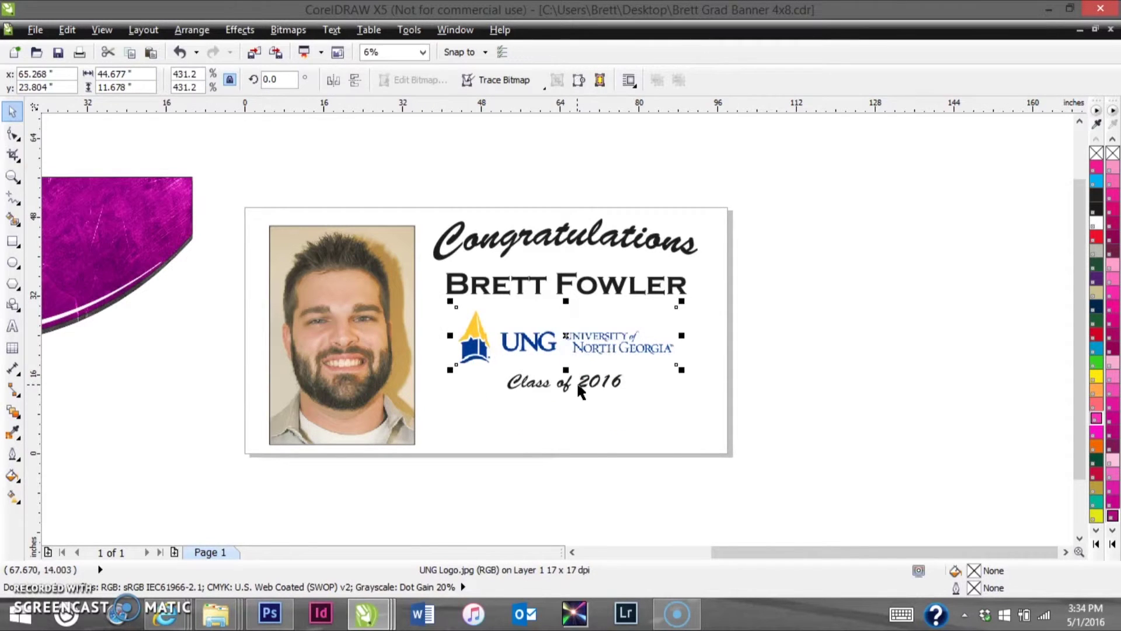
left_click(575, 381)
Step: Align the text group with the photo by their vertical centres and centre both as one group on the page
left_click(372, 353)
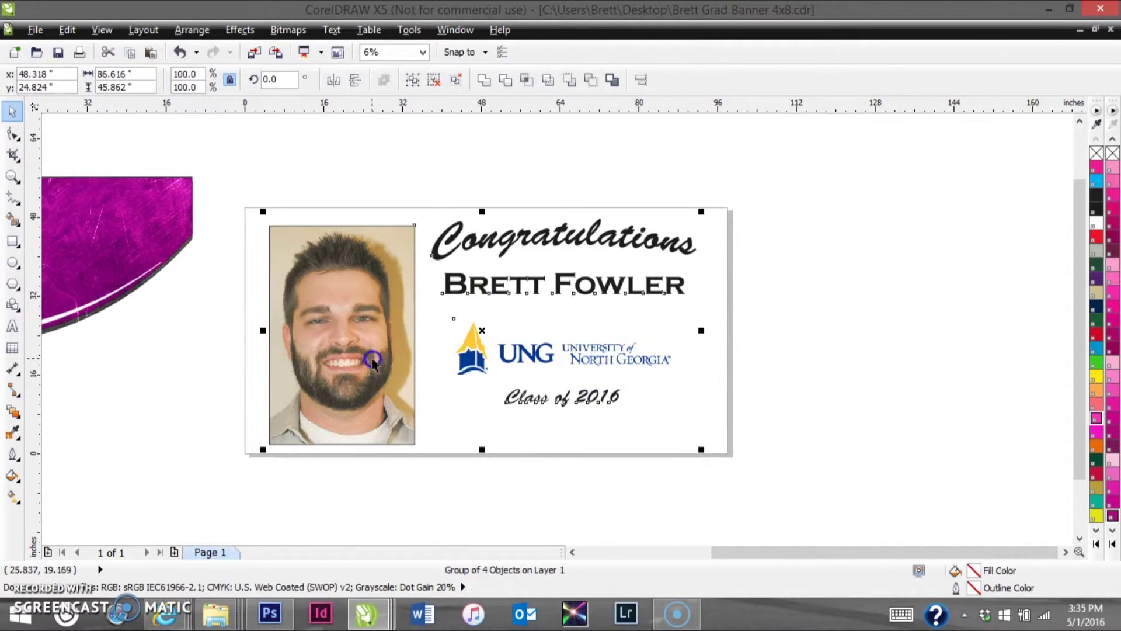
key("e")
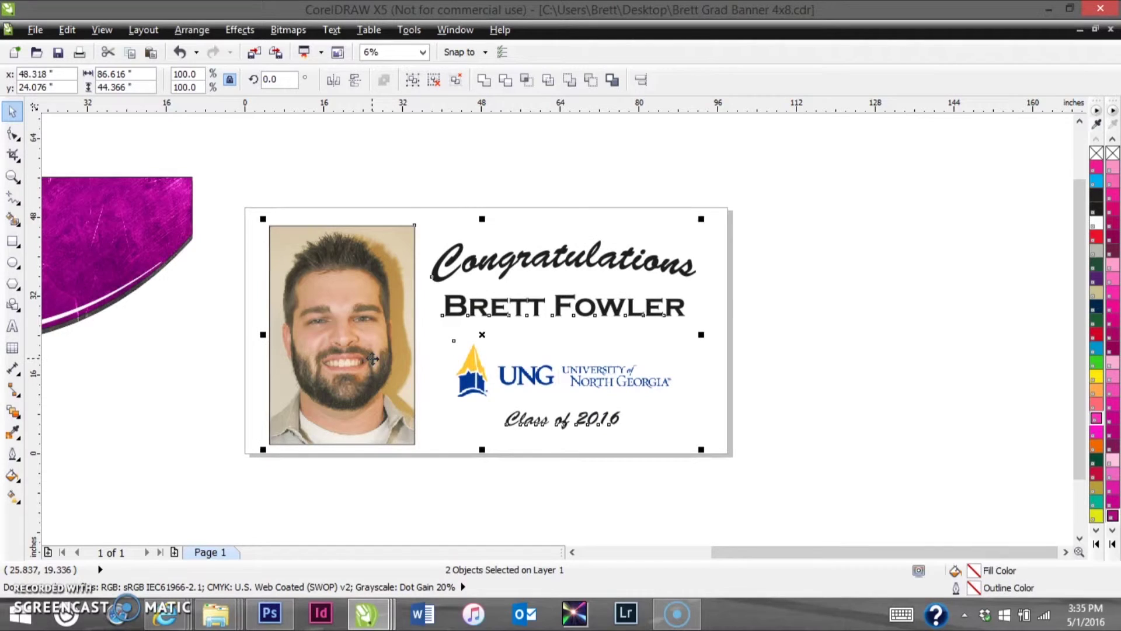
key("ctrl+g")
left_click_drag(372, 359, 376, 365)
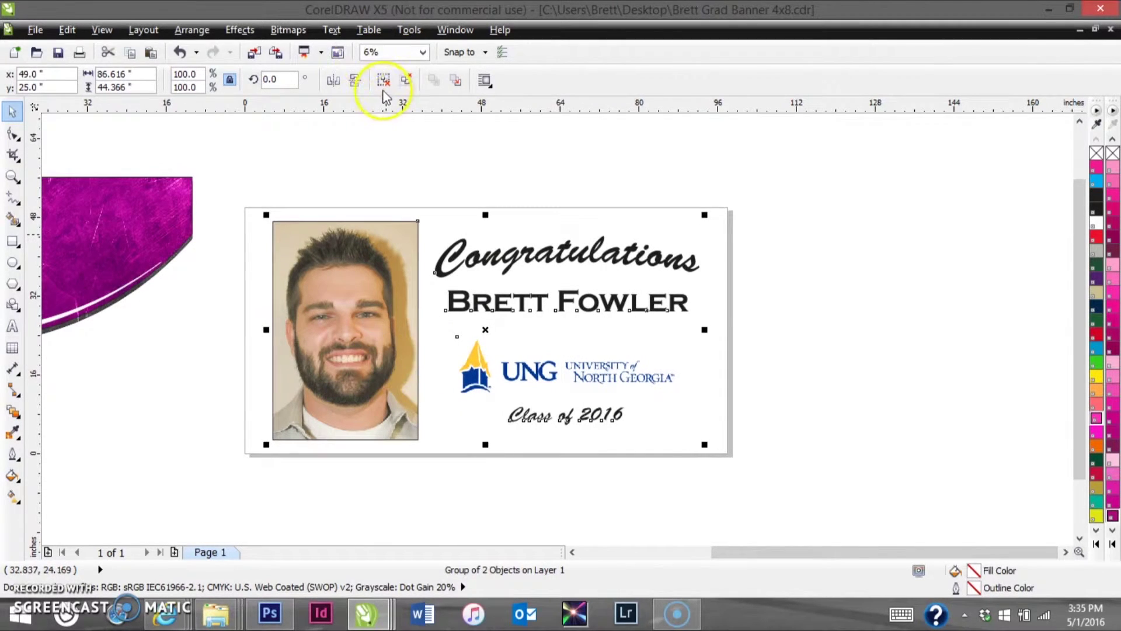
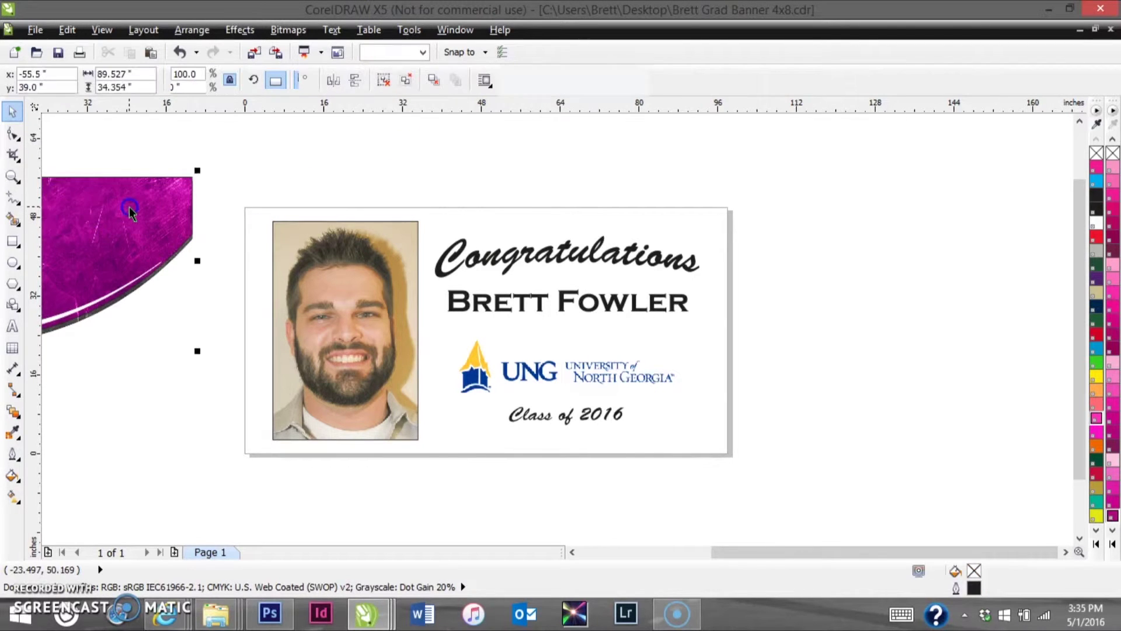
Step: Move the purple background group onto the banner and stretch it sideways to about 97.3 inches wide
left_click_drag(162, 195, 618, 230)
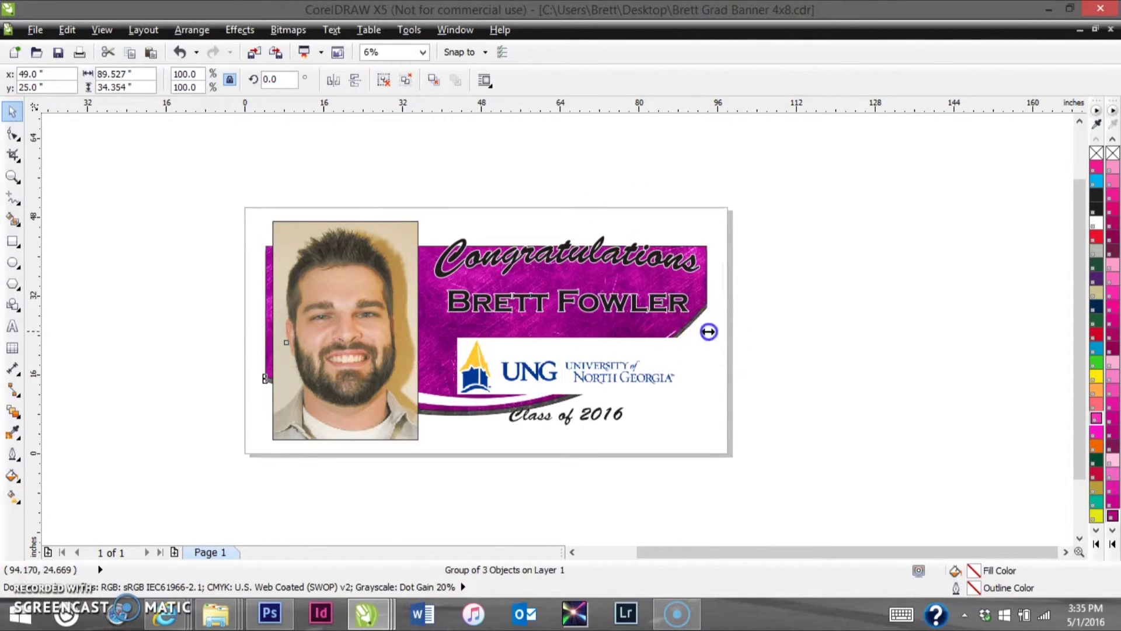
left_click_drag(709, 332, 732, 331)
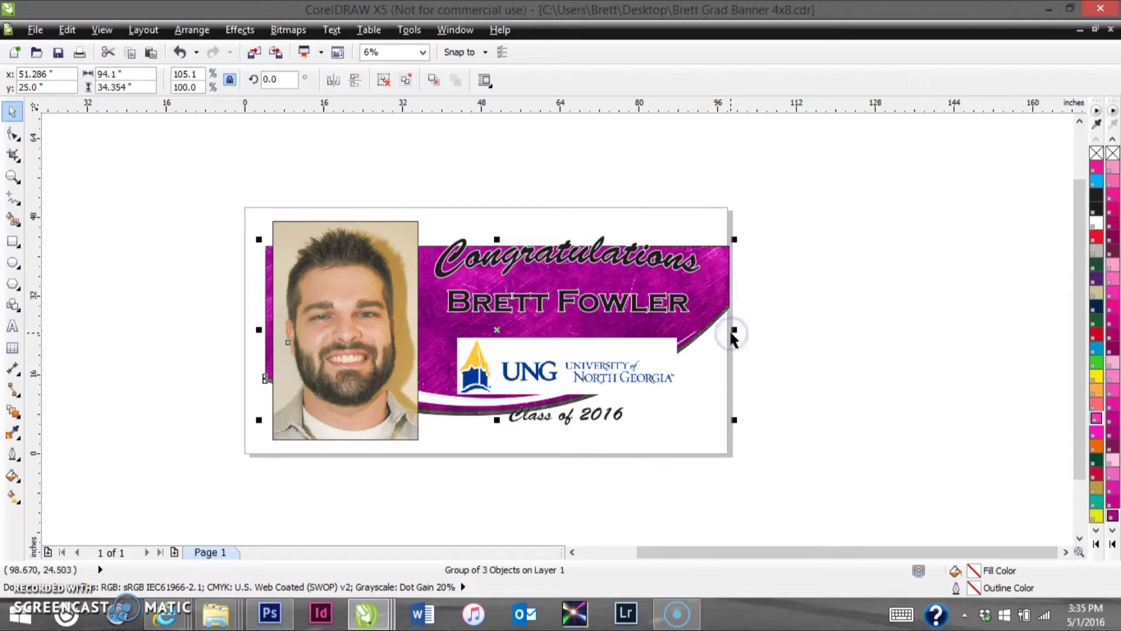
left_click_drag(260, 331, 241, 330)
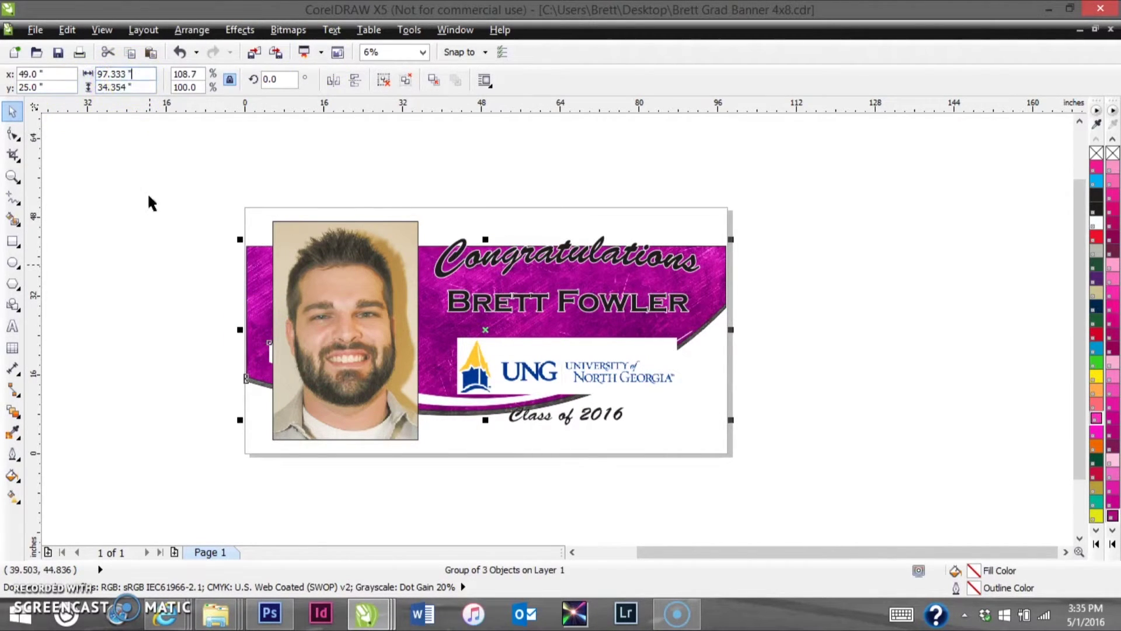
Step: Set the purple background group's width to 96 inches
left_click(148, 260)
left_click(242, 292)
left_click(231, 202)
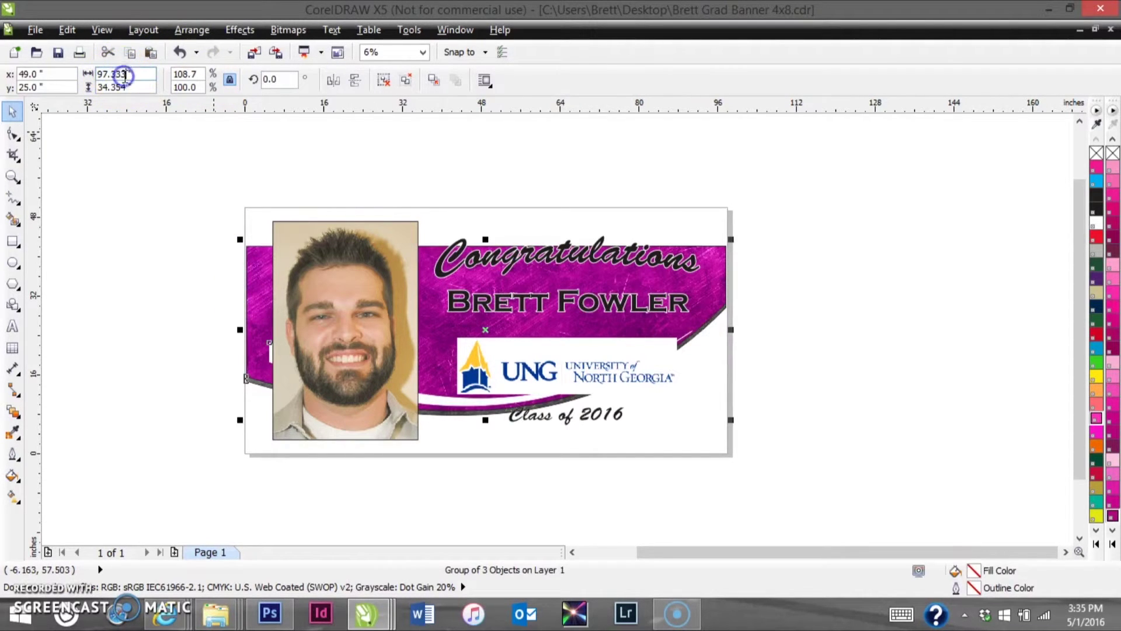
key("BackSpace")
key("BackSpace")
key("BackSpace")
key("BackSpace")
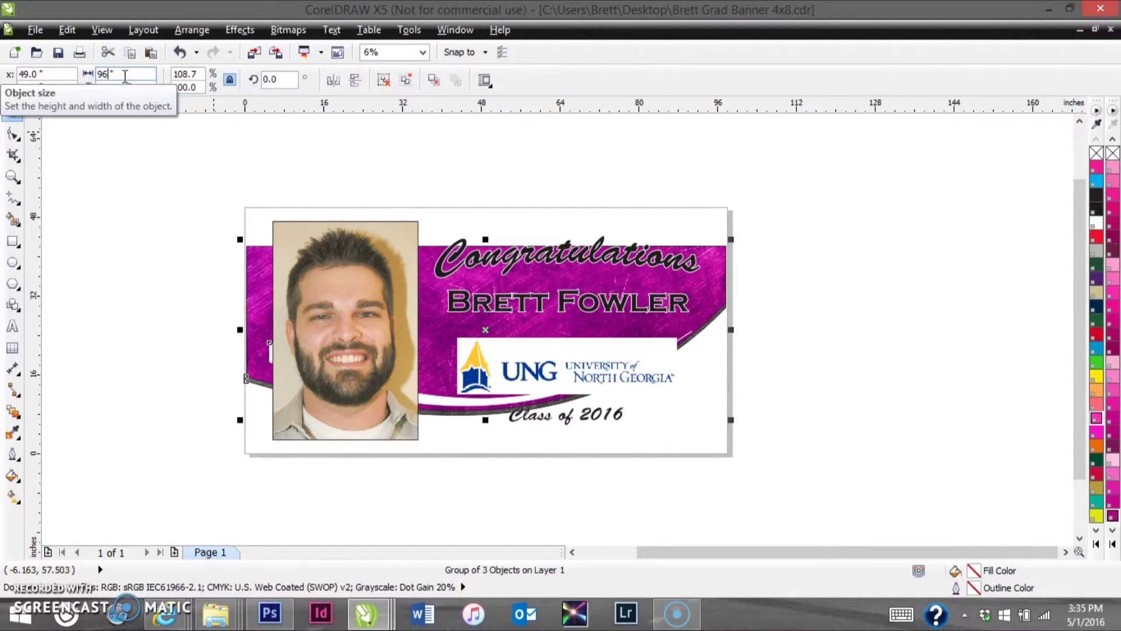
key("Return")
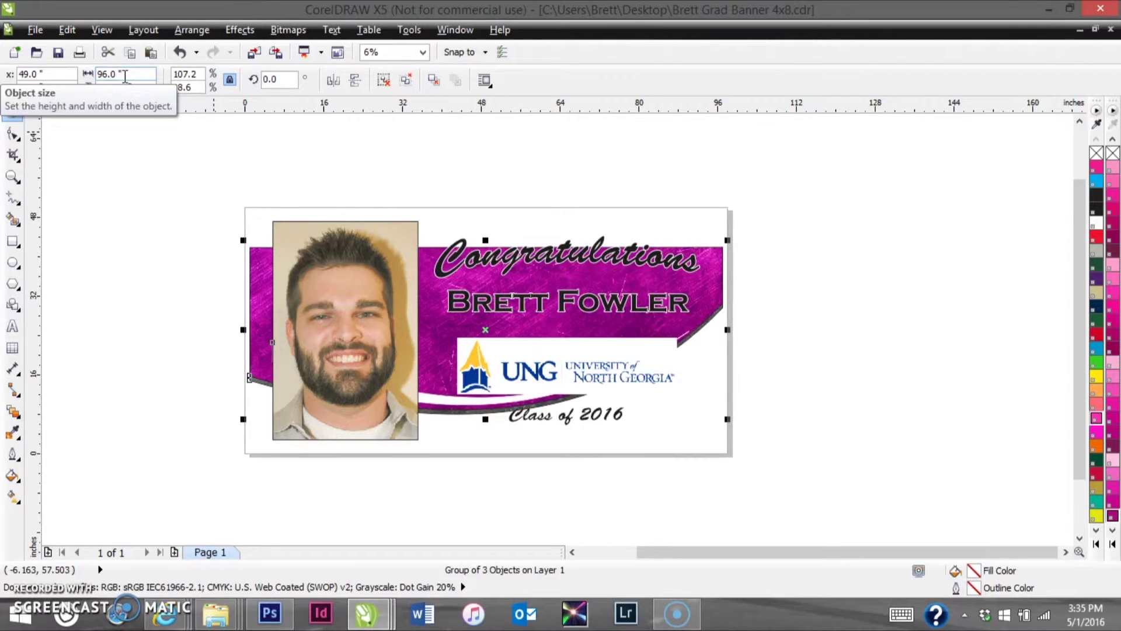
Step: Move the purple background group up so that it meets the banner's upper edge
key("Return")
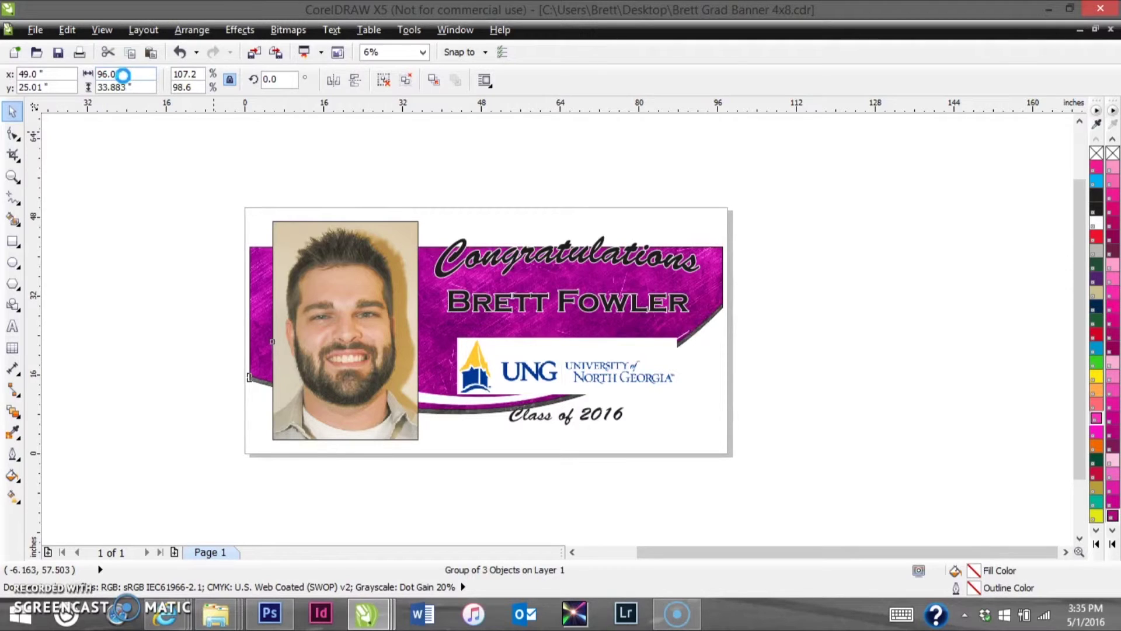
key("Return")
key("Return")
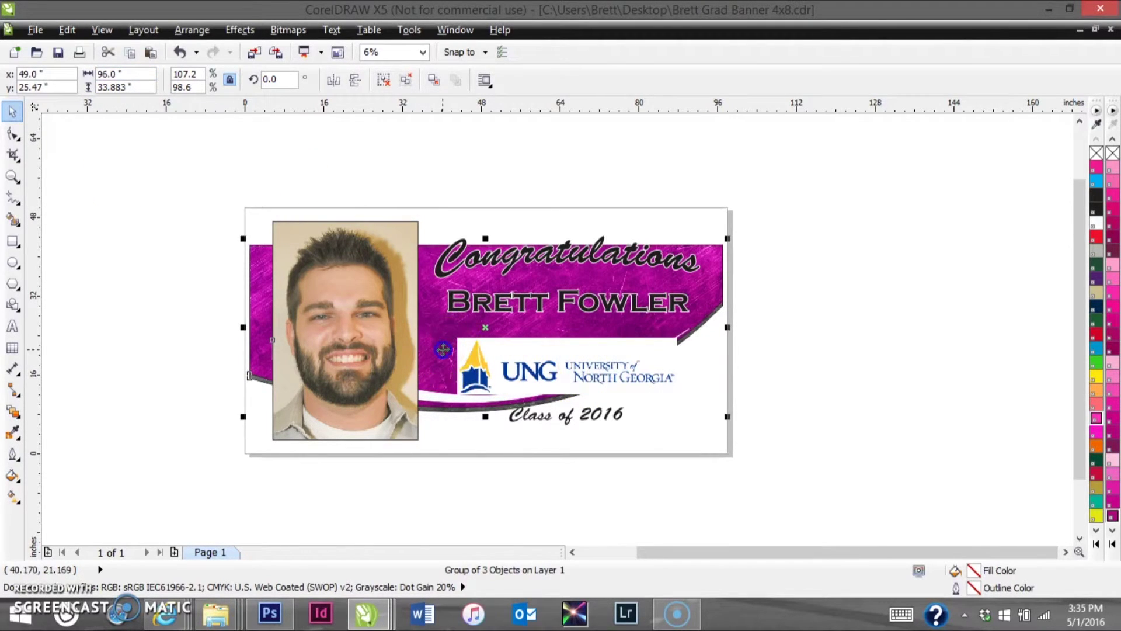
left_click_drag(442, 349, 442, 314)
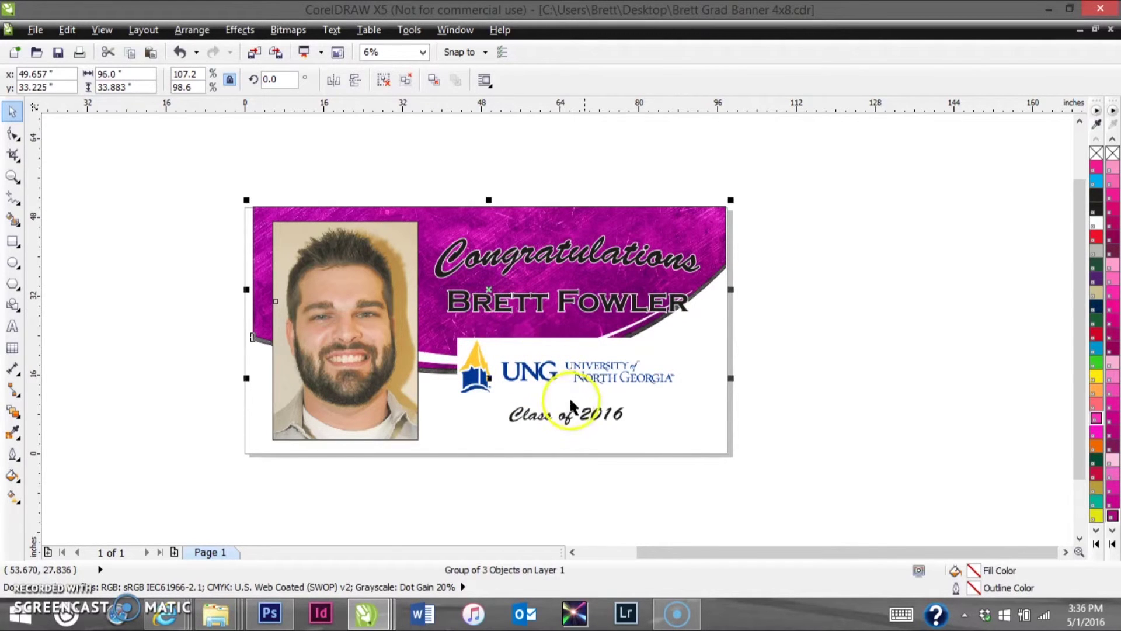
left_click(781, 441)
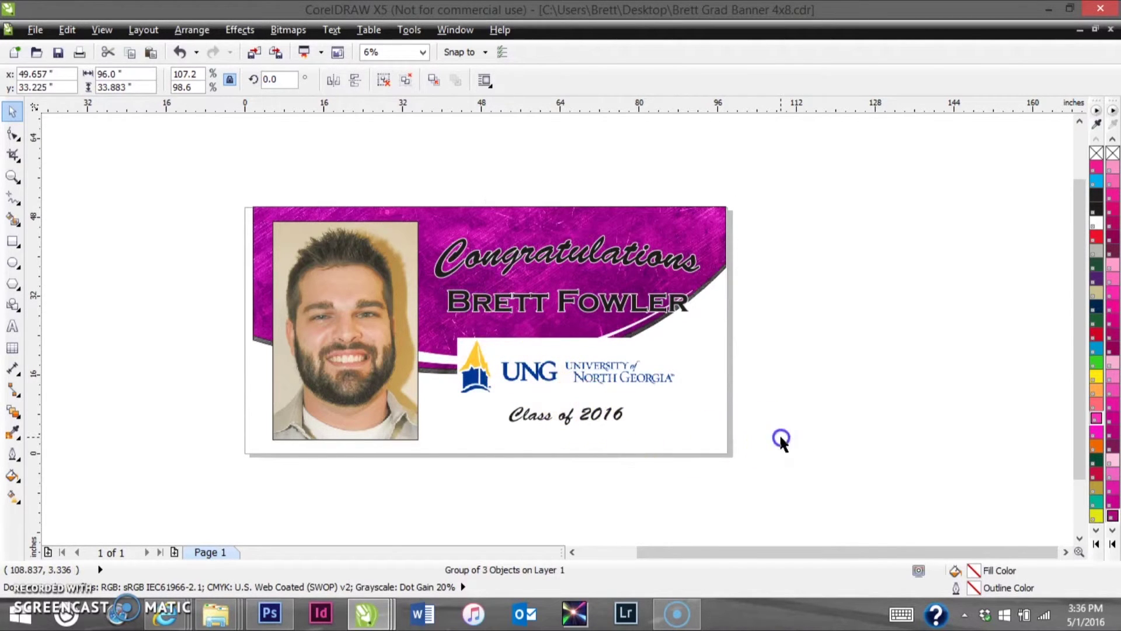
left_click(455, 326)
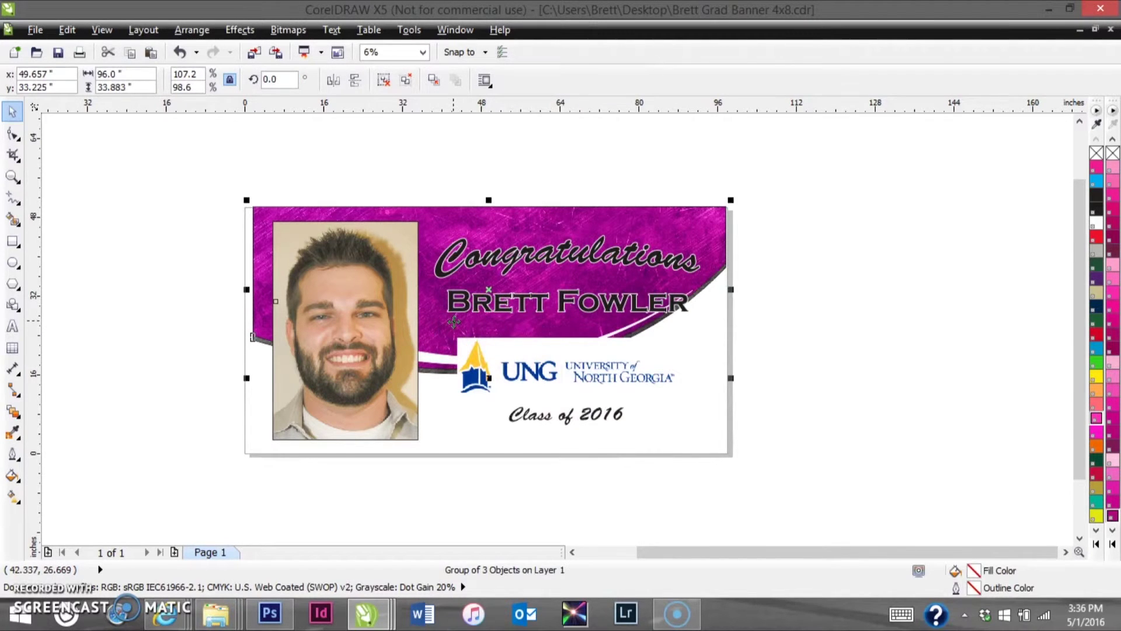
left_click_drag(455, 321, 542, 237)
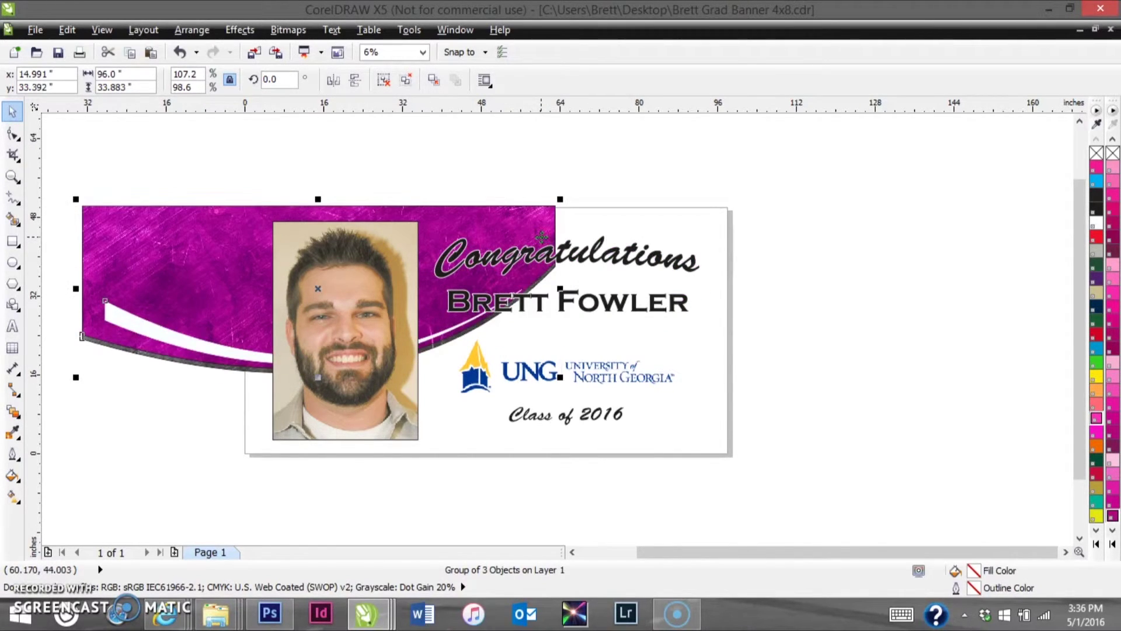
key("p")
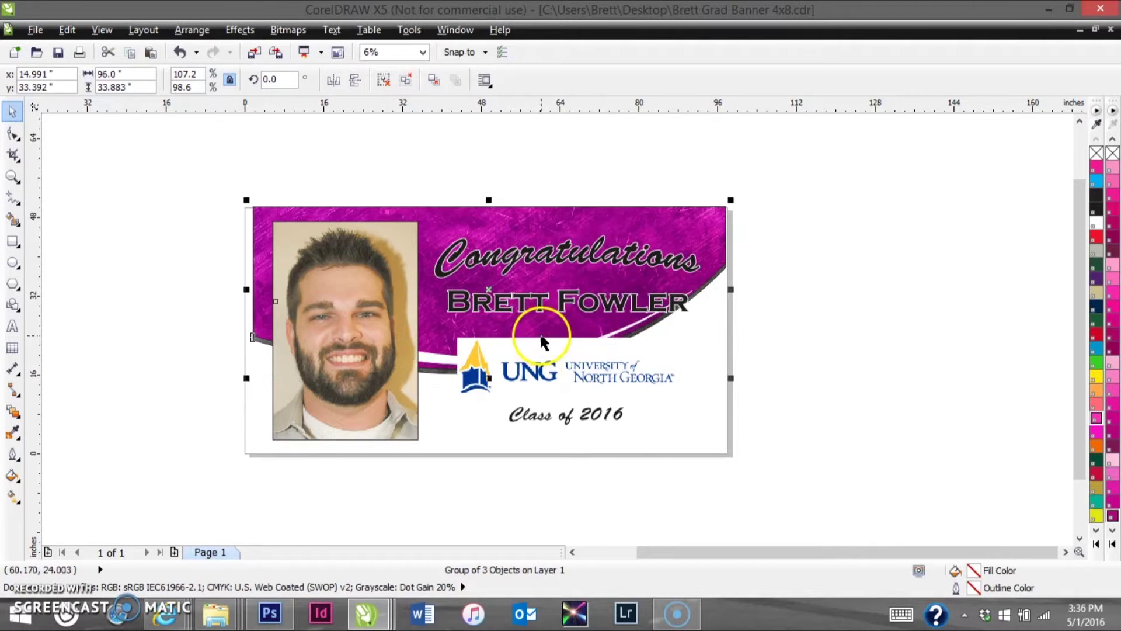
left_click(817, 389)
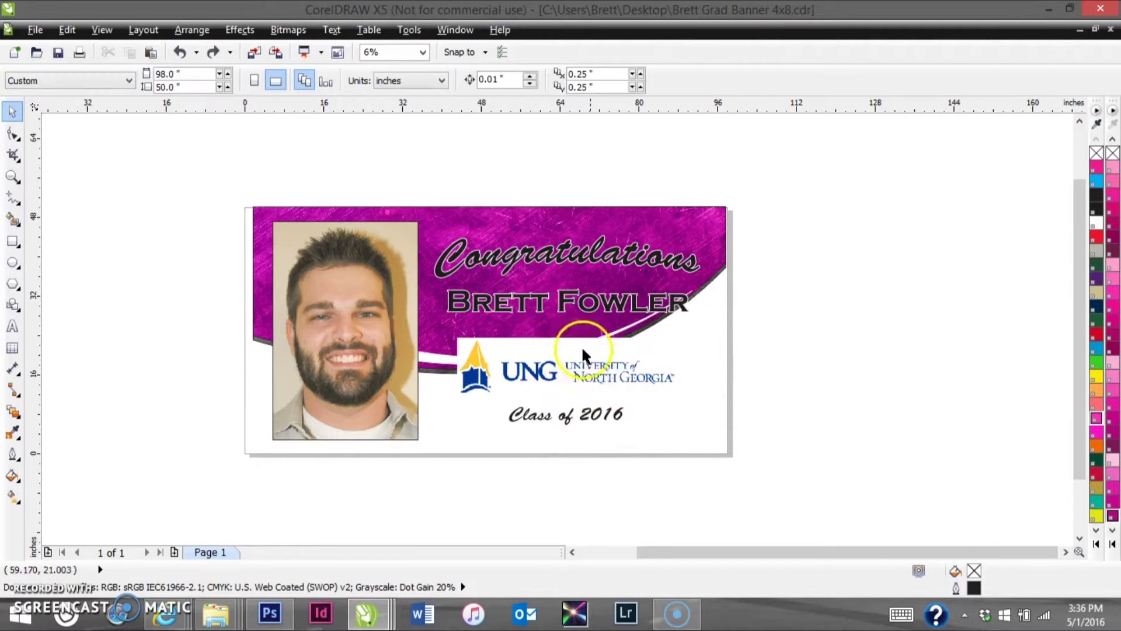
Step: Ungroup the text group, move "Class of 2016" up beneath the name and the UNG logo down below it
left_click_drag(573, 416, 567, 349)
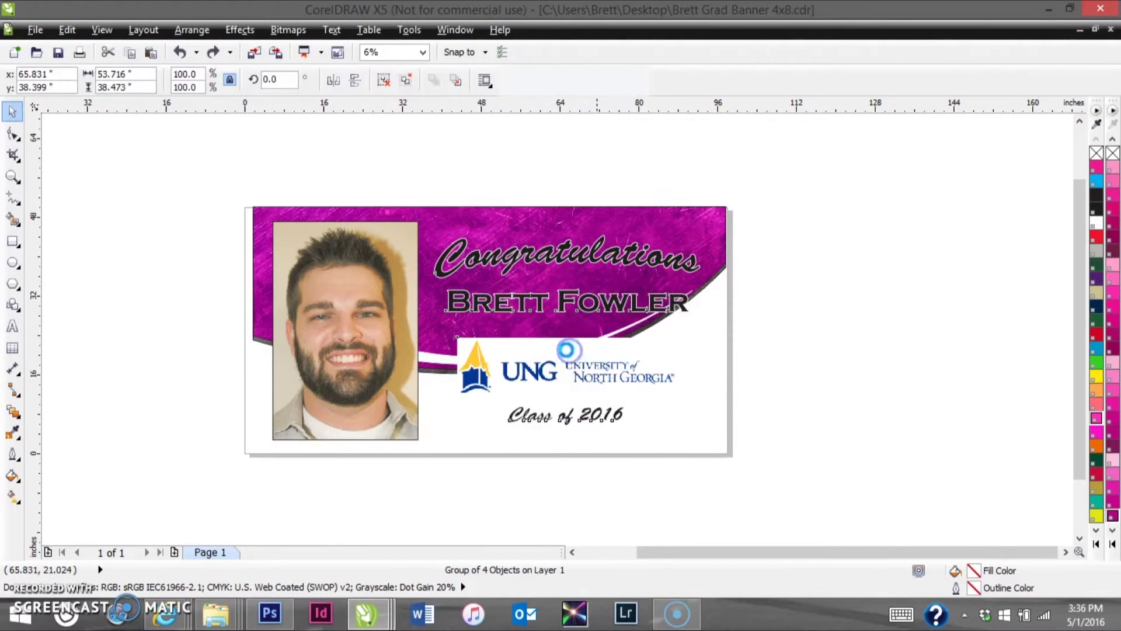
left_click(382, 82)
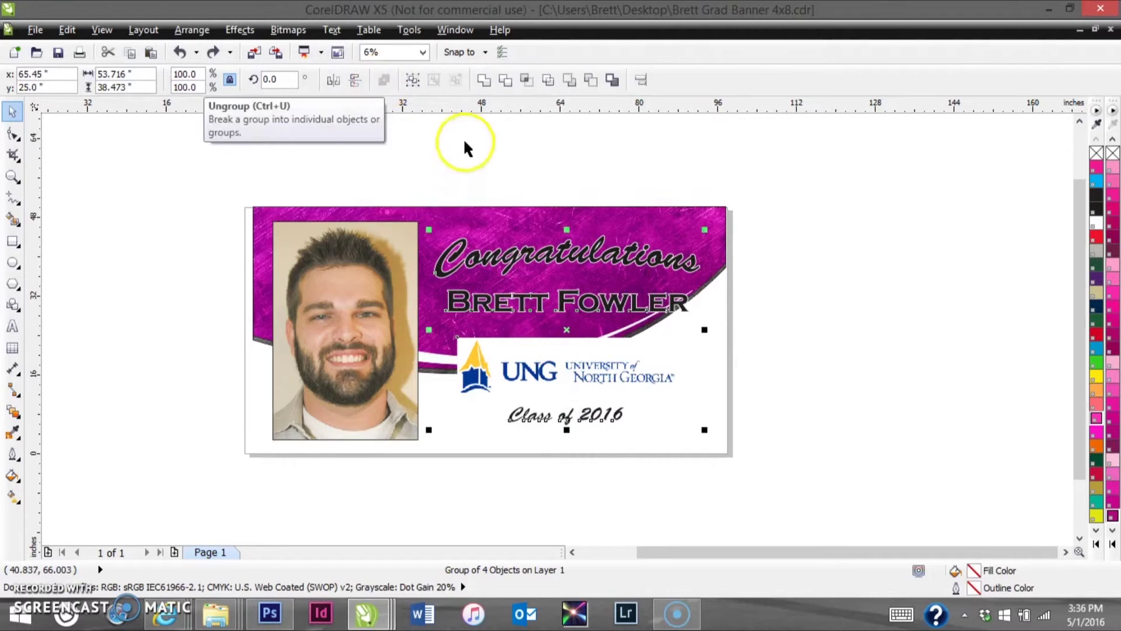
left_click(567, 418)
mouse_move(567, 418)
left_mouse_down()
mouse_move(564, 357)
mouse_move(563, 427)
left_mouse_up()
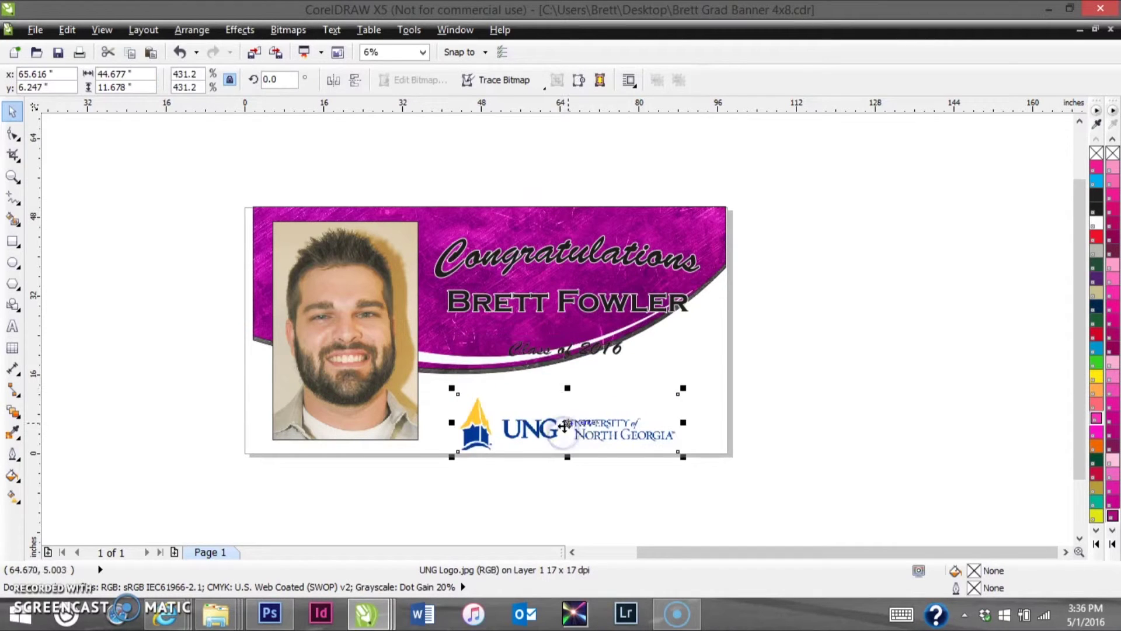
left_click(552, 350, "shift")
left_click(554, 307, "shift")
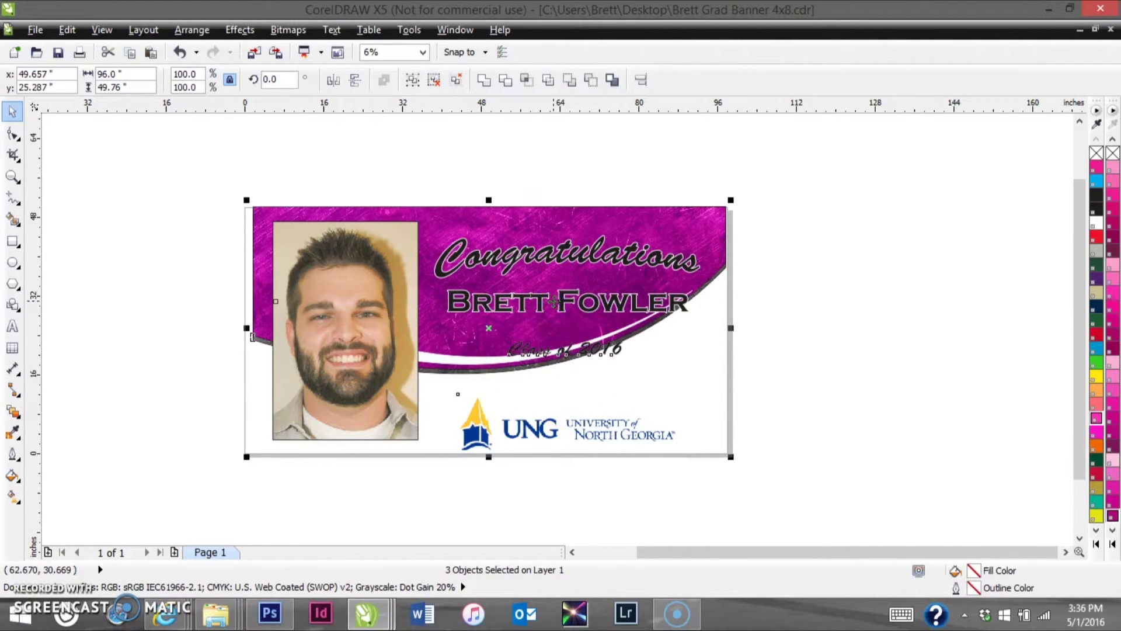
left_click(683, 173)
Step: Move the UNG logo up so that it sits just below the purple curve
left_click(566, 266)
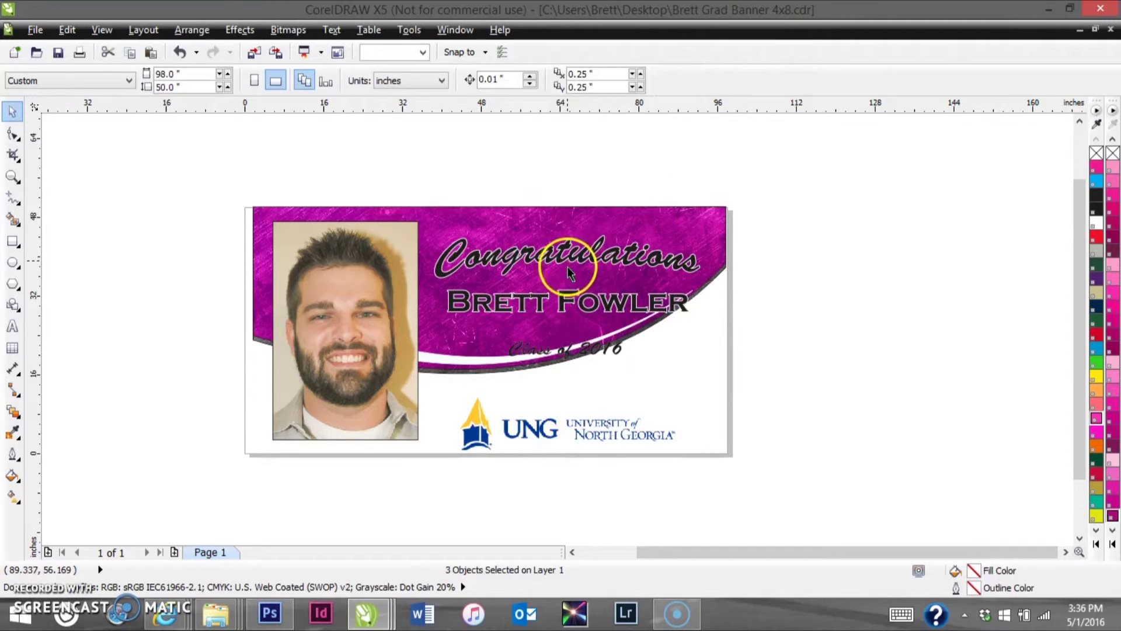
left_click(566, 403)
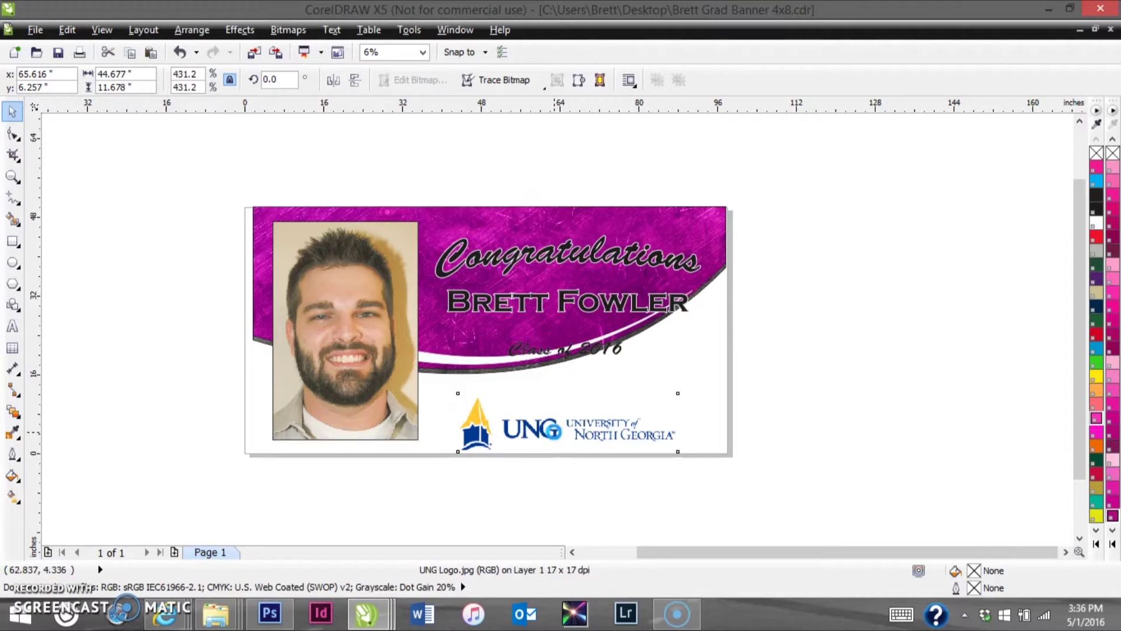
left_click_drag(555, 435, 567, 408)
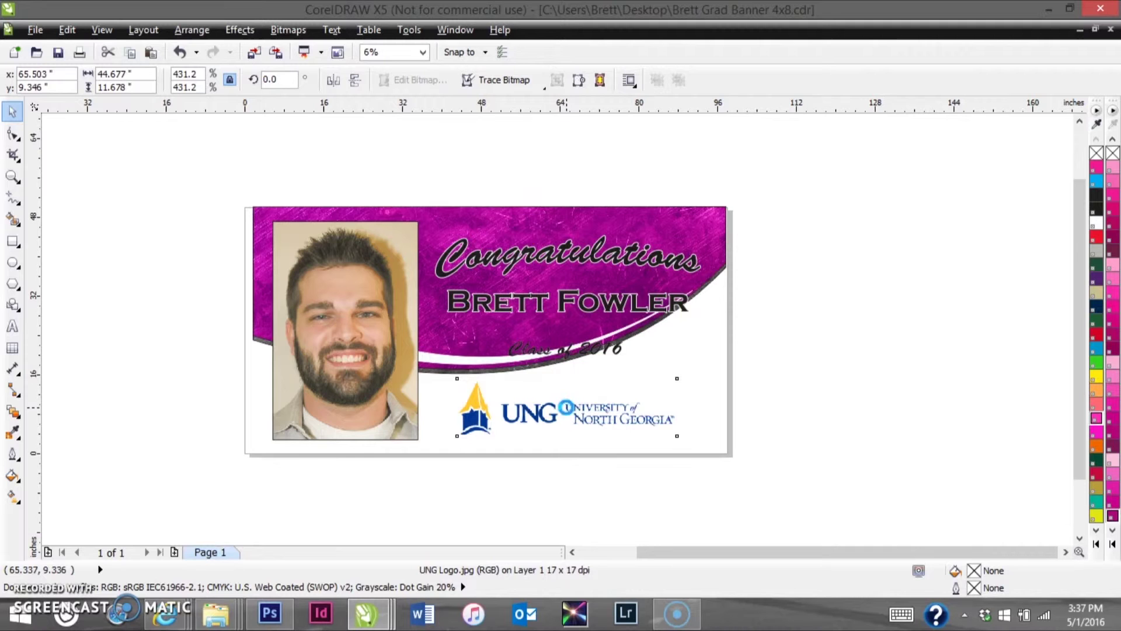
left_click_drag(566, 407, 566, 406)
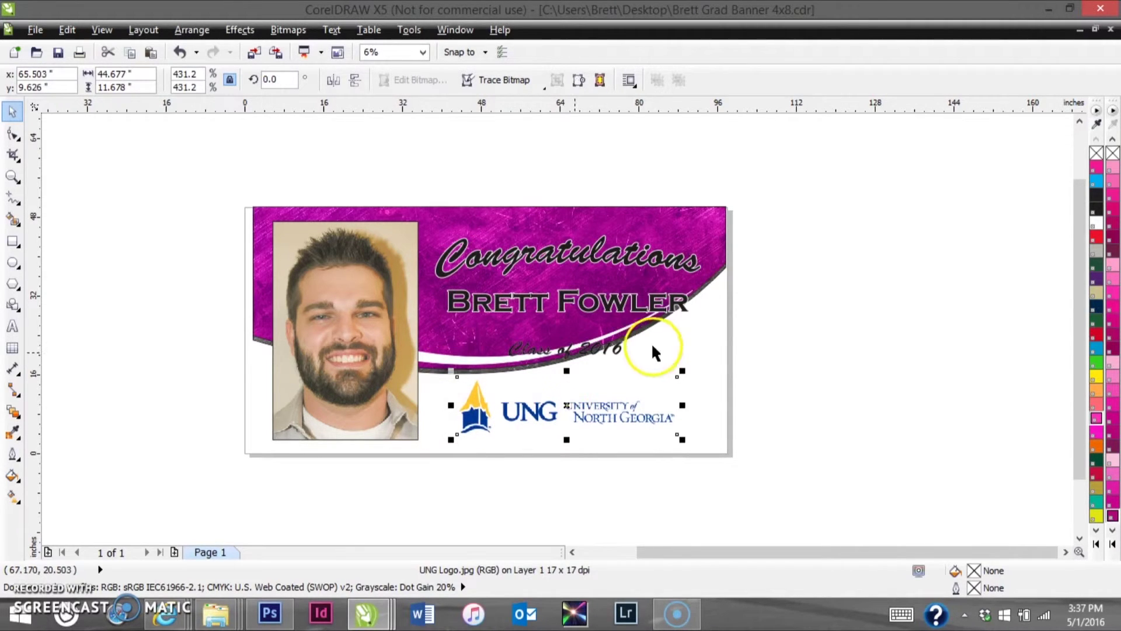
Step: Enlarge the "Class of 2016" text proportionally to about 36 inches wide
left_click(577, 354)
left_click(591, 354)
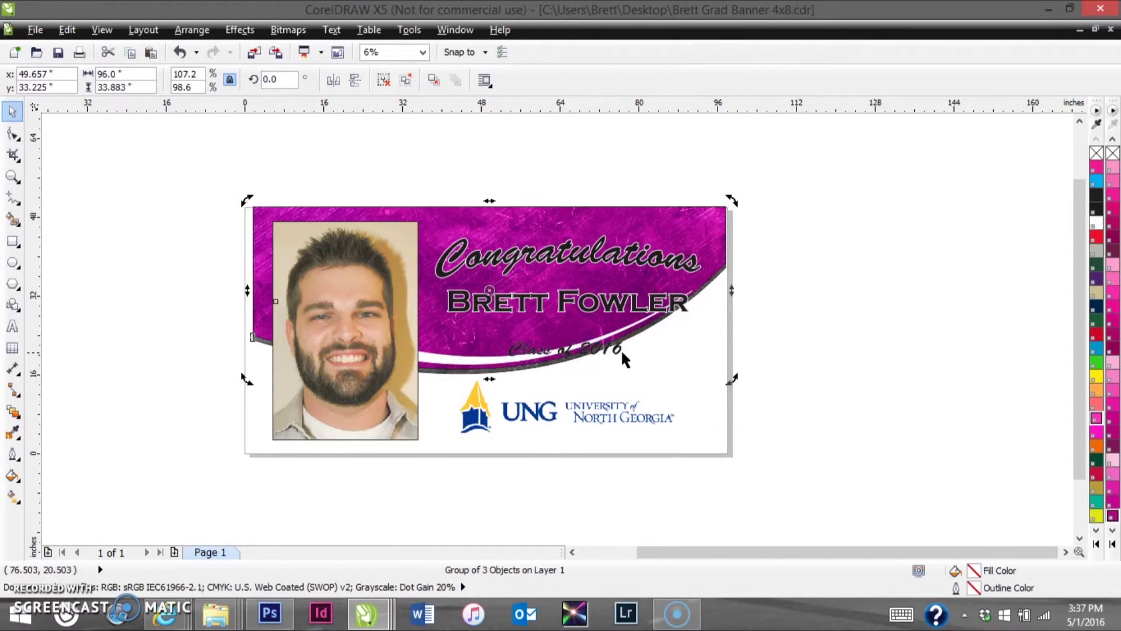
left_click(558, 342, "ctrl")
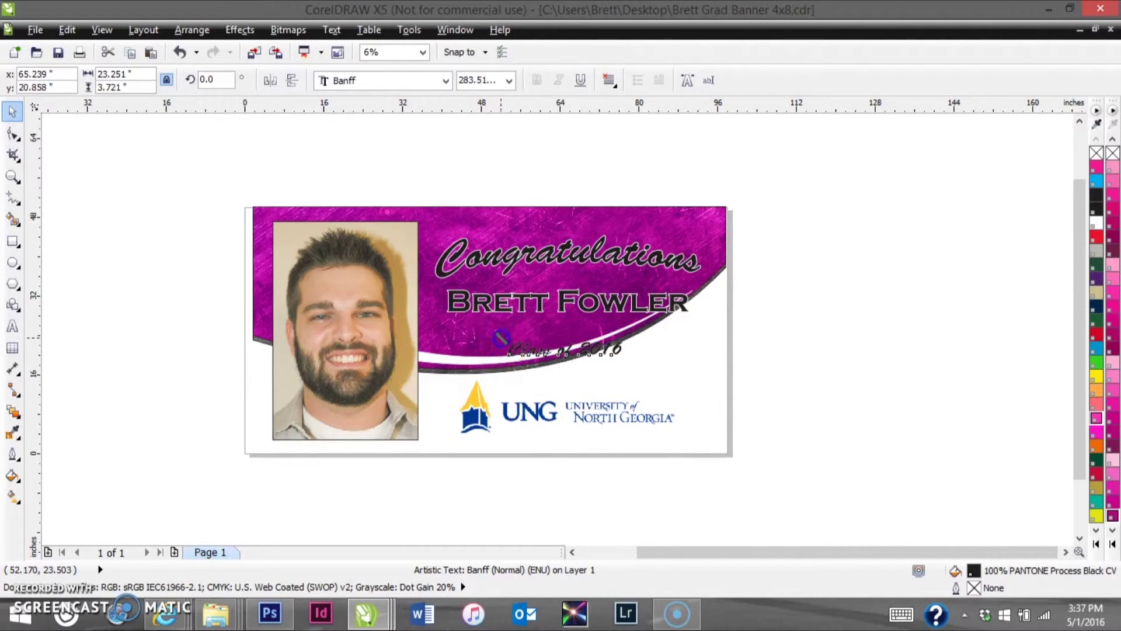
left_click_drag(501, 338, 434, 302)
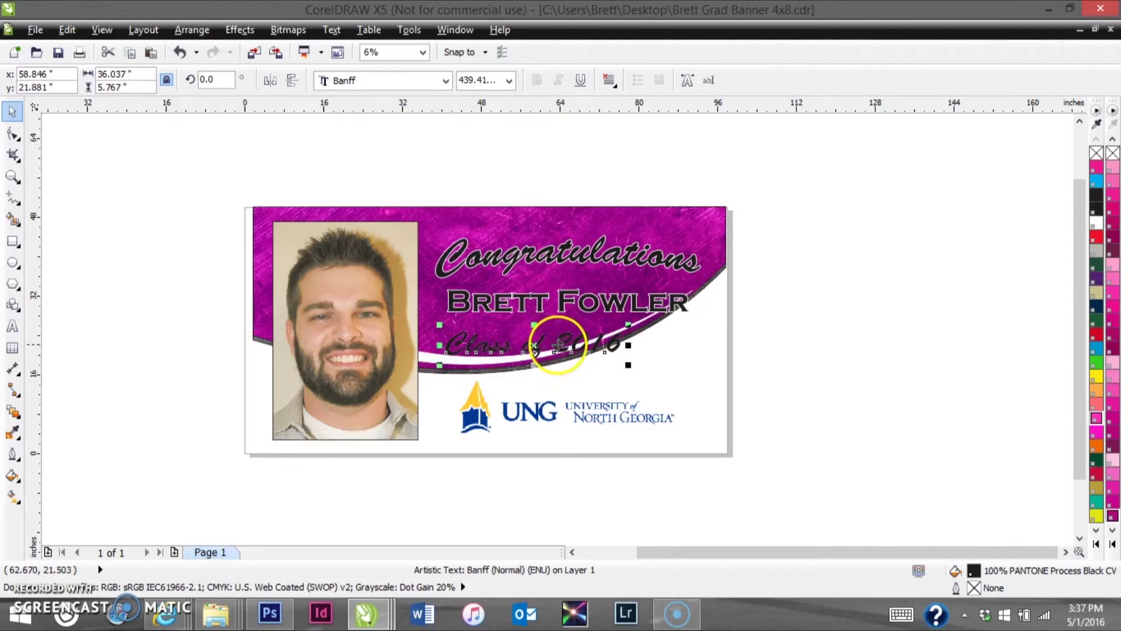
Step: Centre the "Class of 2016" text horizontally under the graduate's name
left_click(559, 307, "shift")
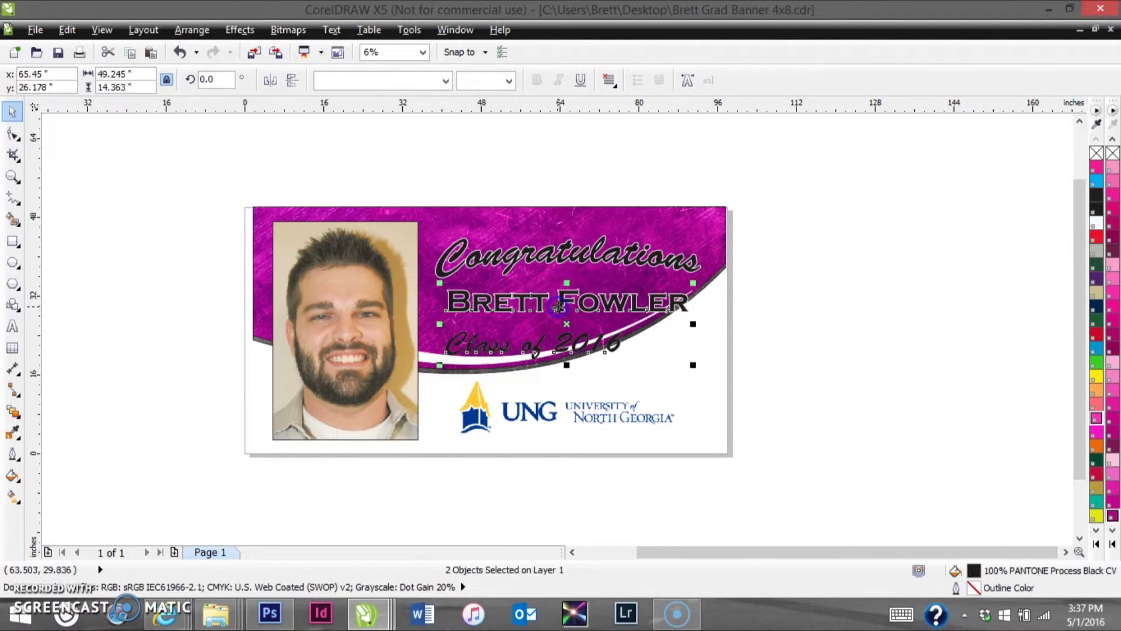
key("c")
left_click(812, 377)
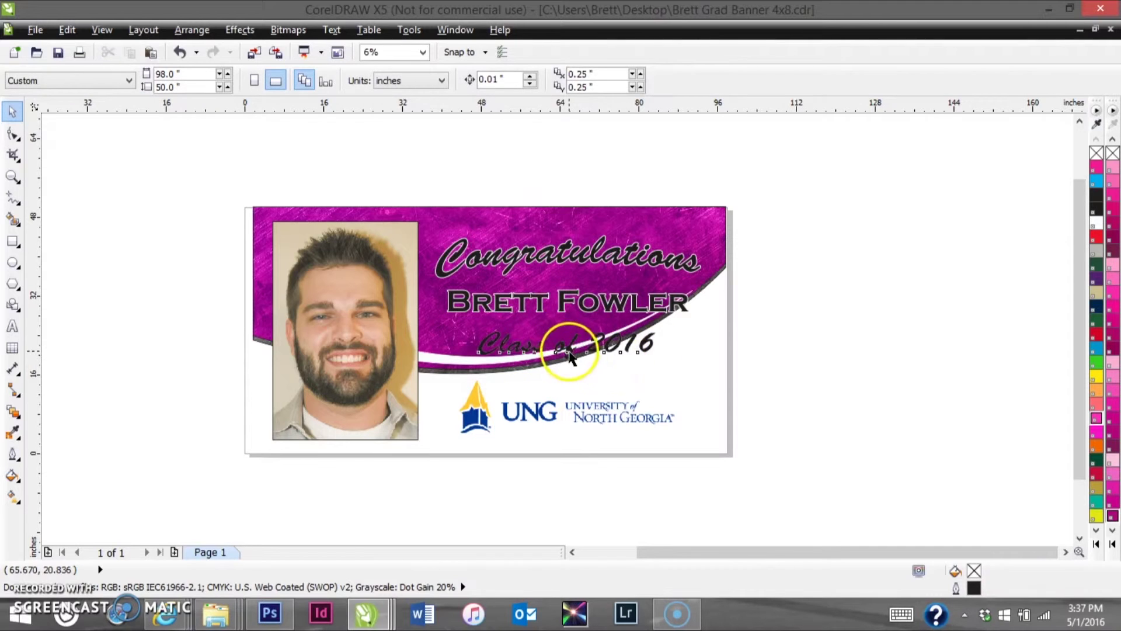
Step: Lower "Class of 2016" slightly and centre it, the logo and the name horizontally with "Congratulations"
left_click_drag(570, 355, 569, 361)
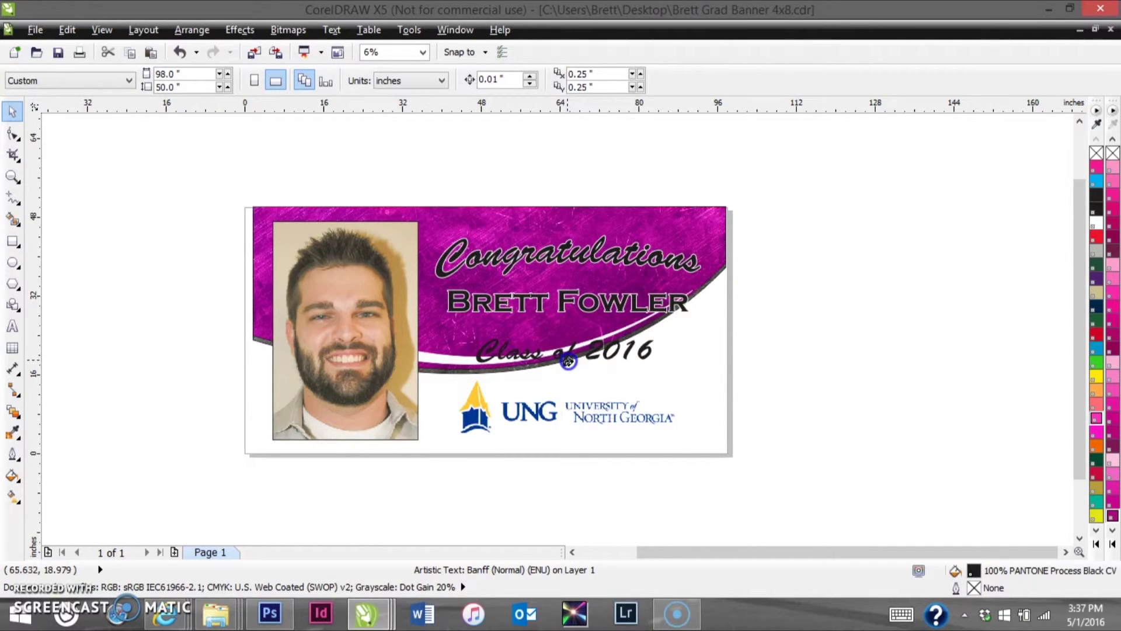
left_click(561, 407, "shift")
left_click(566, 298, "shift")
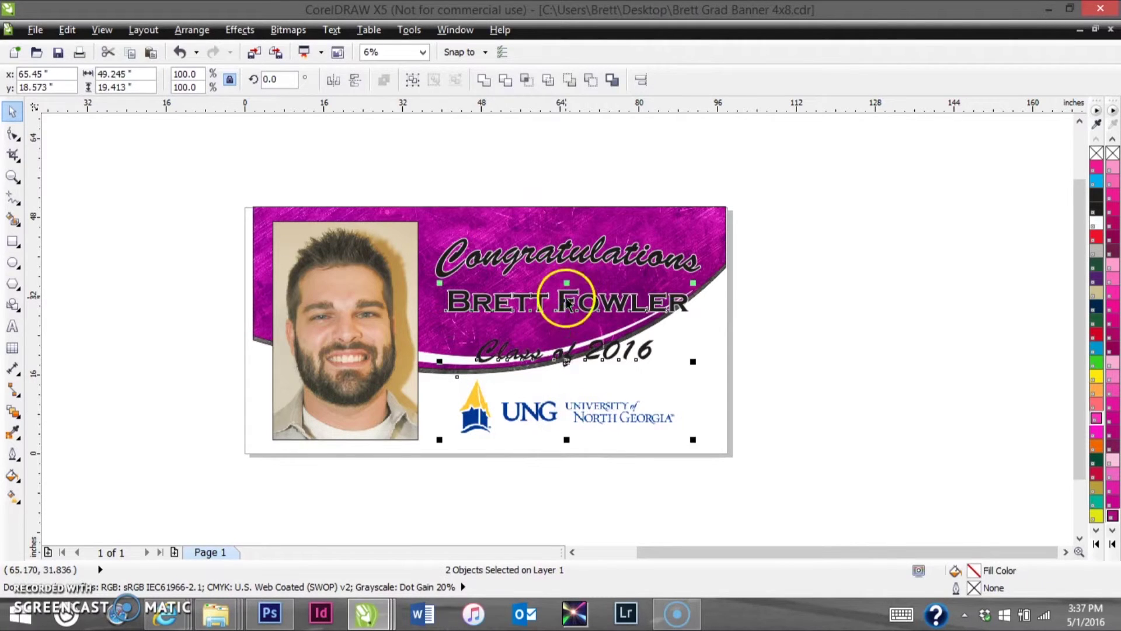
left_click(560, 264, "shift")
key("c")
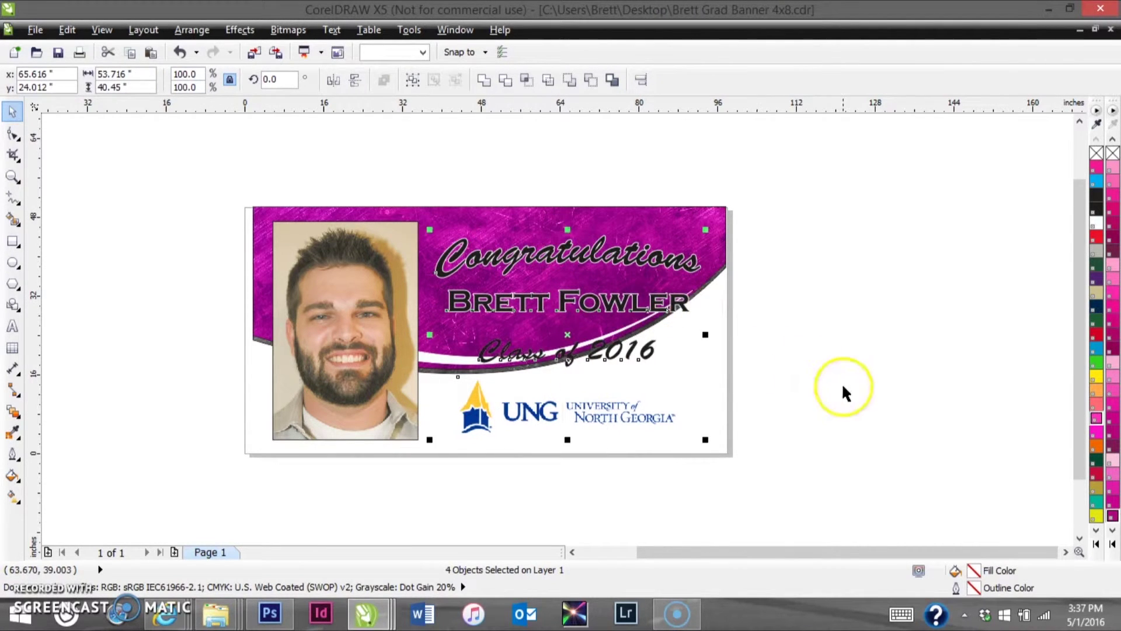
left_click(842, 387)
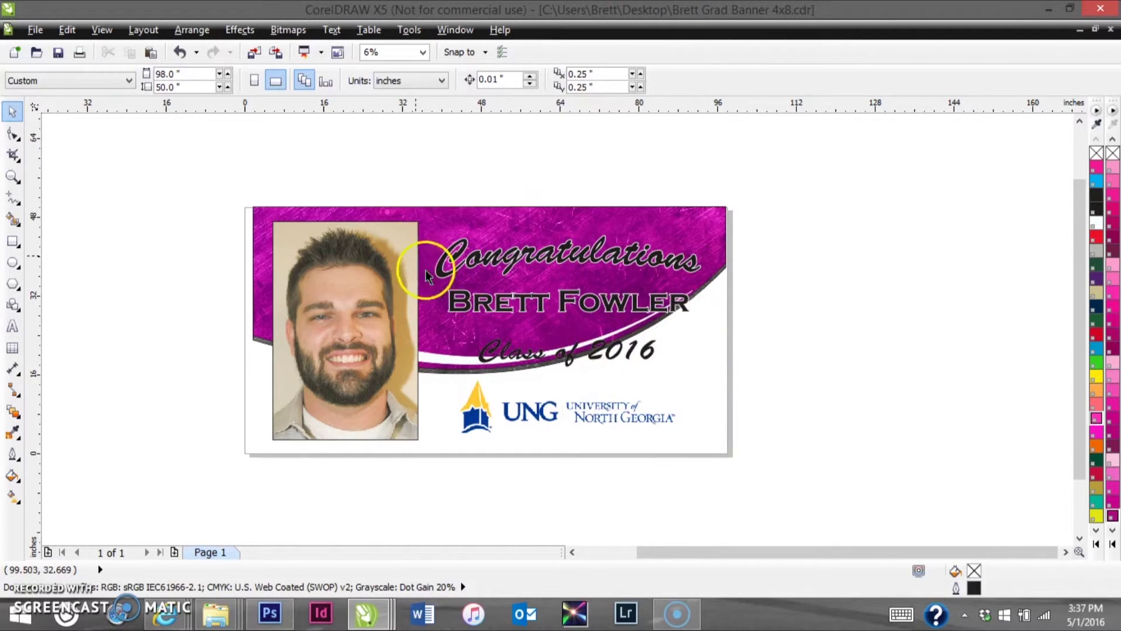
Step: Set a 24 pt outline for the "Class of 2016" text, with Behind fill and Scale with image enabled
left_click(618, 355)
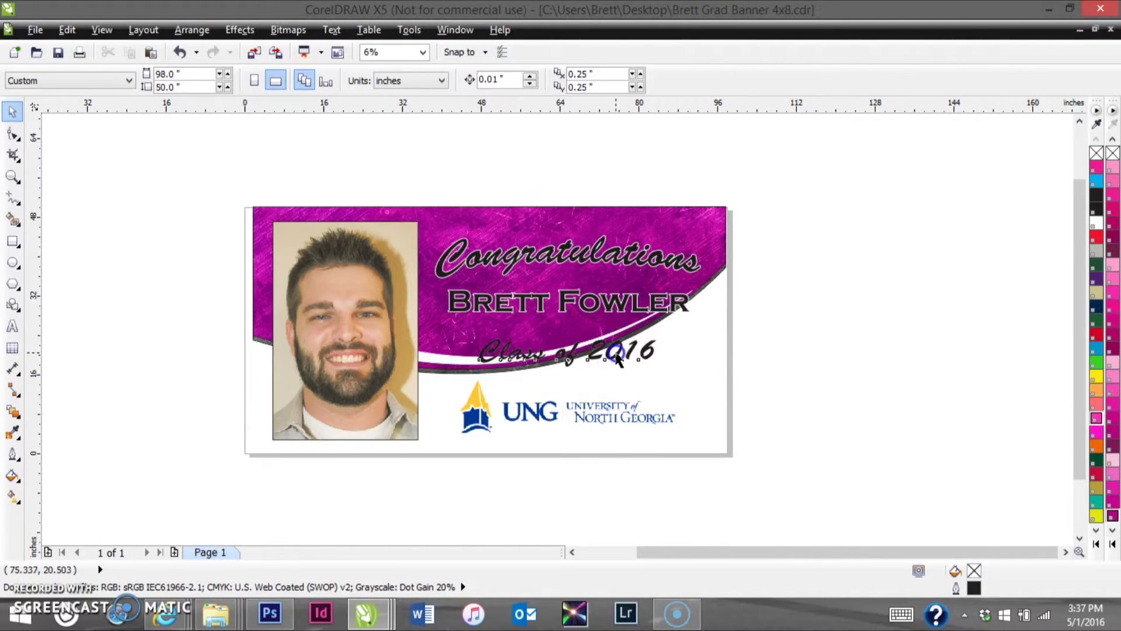
left_click(19, 456)
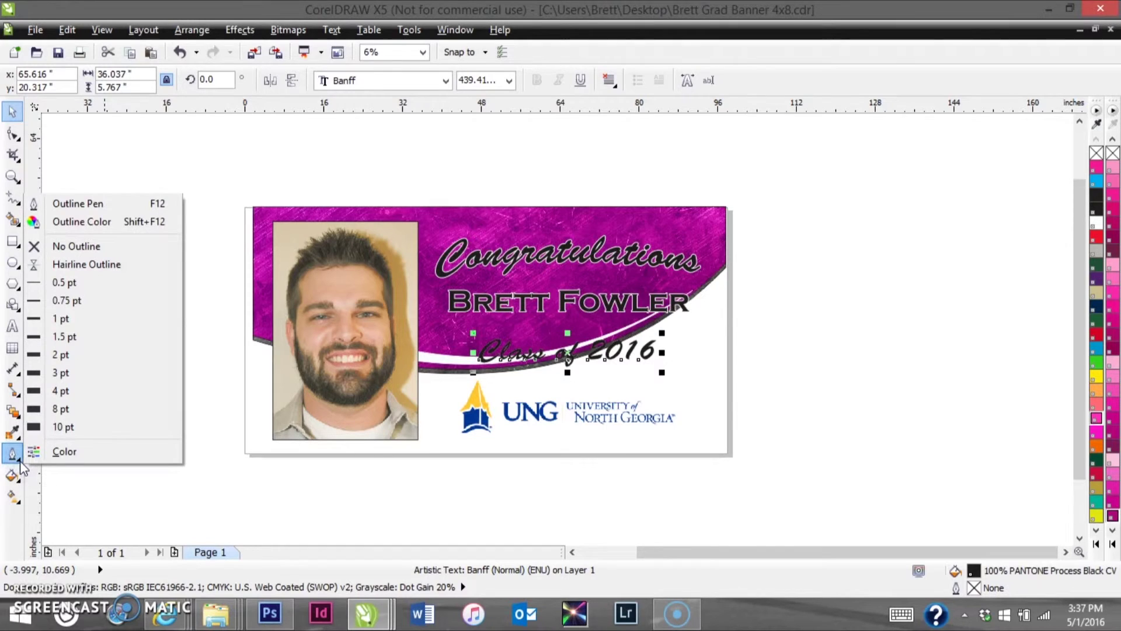
left_click(114, 206)
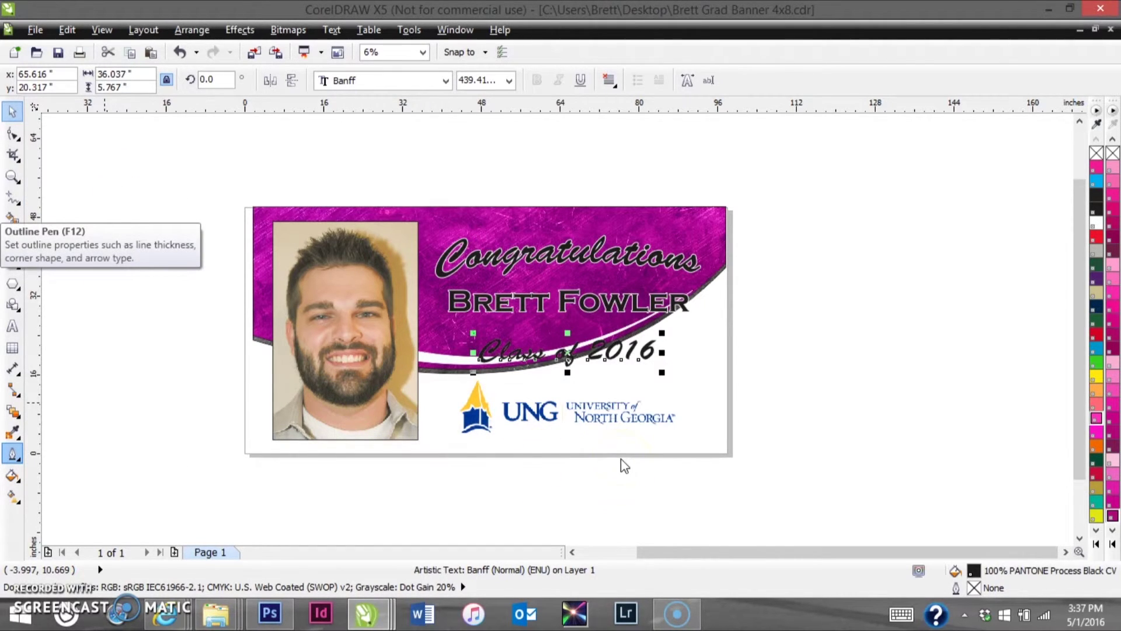
left_click(603, 476)
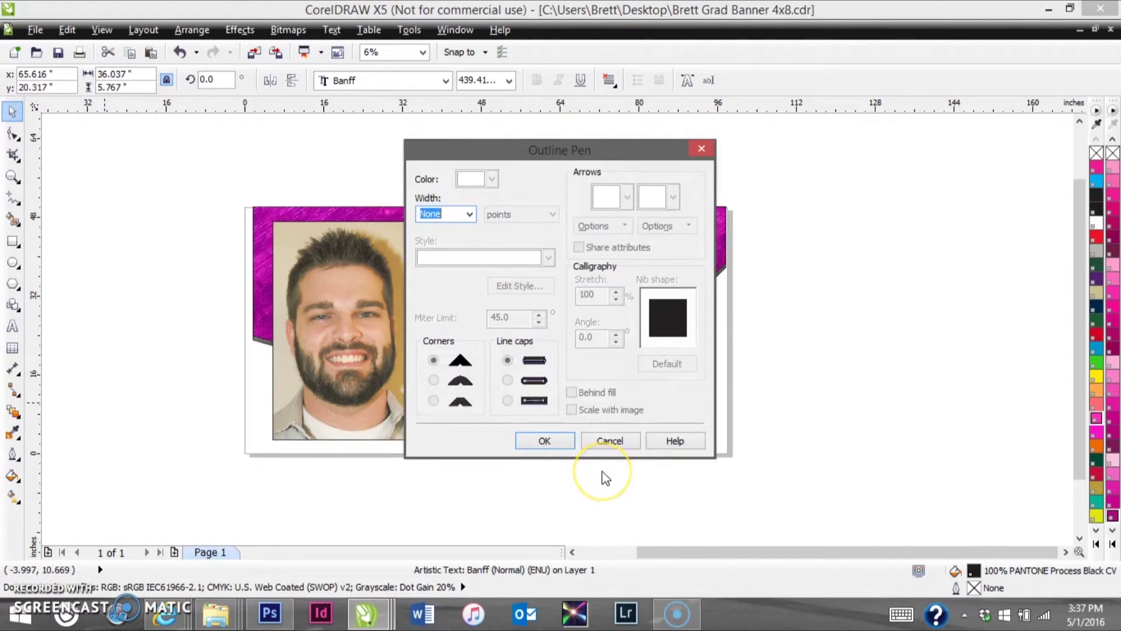
left_click(471, 214)
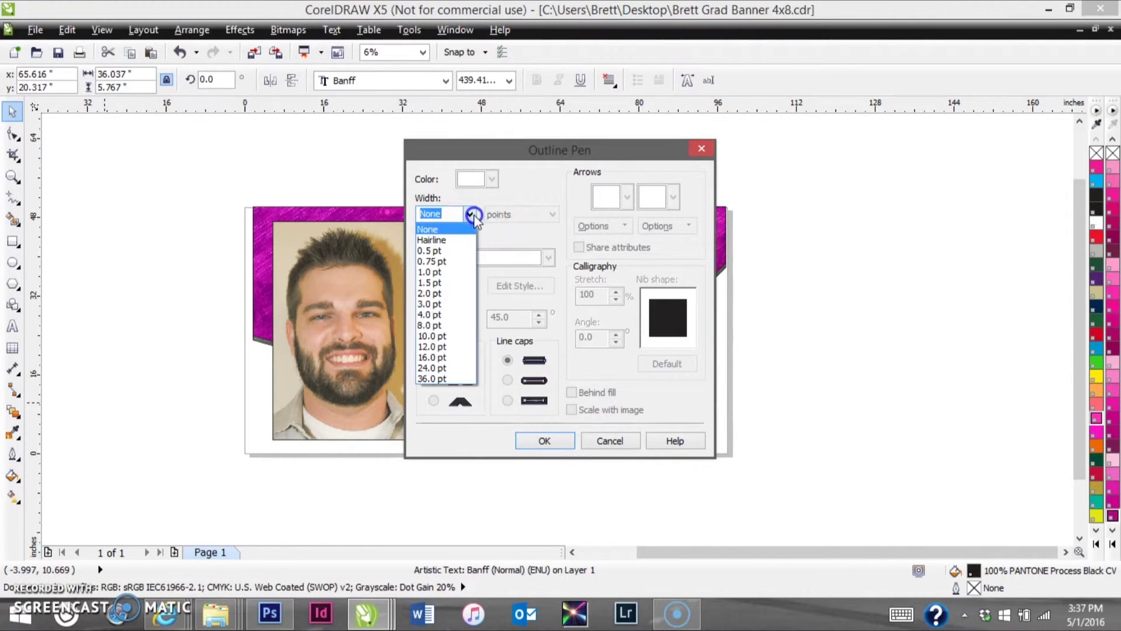
left_click(457, 368)
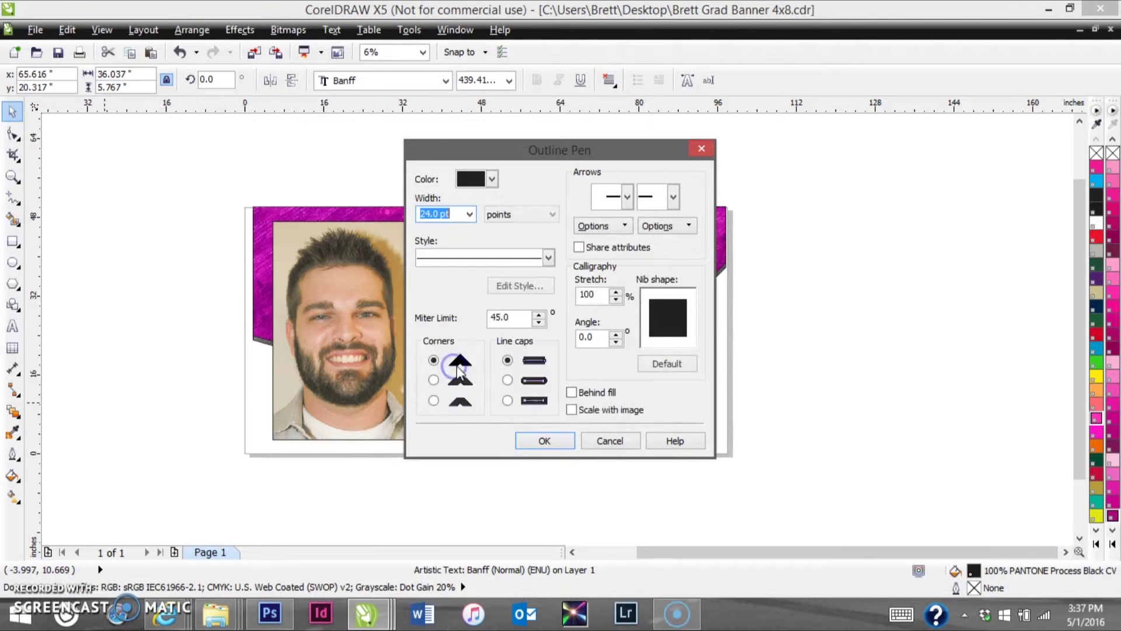
left_click(571, 393)
left_click(572, 410)
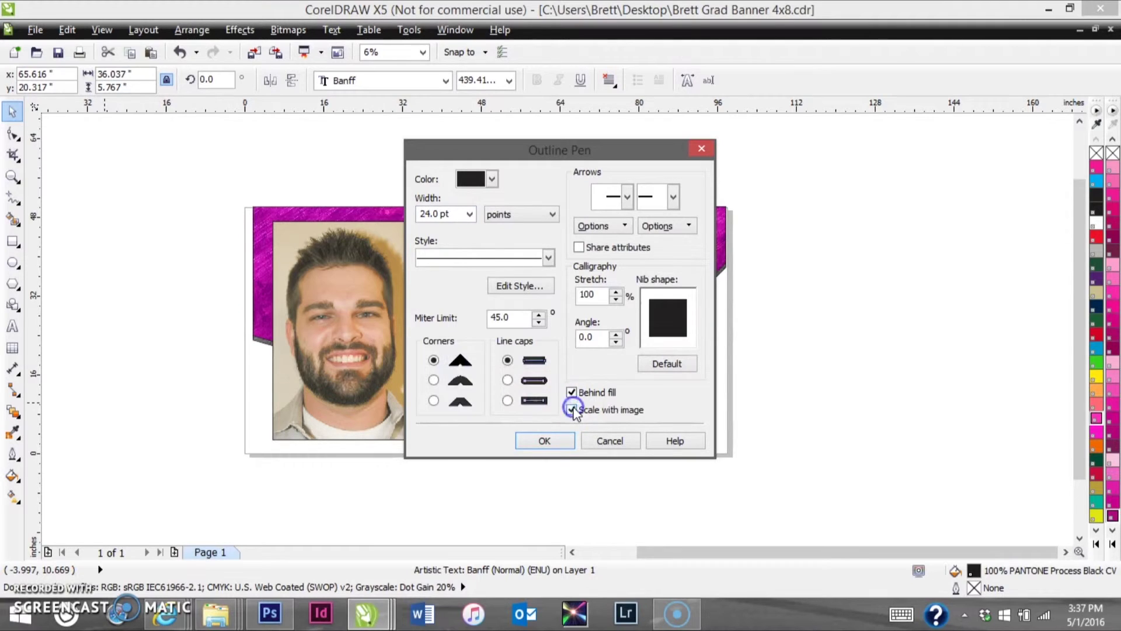
left_click(562, 442)
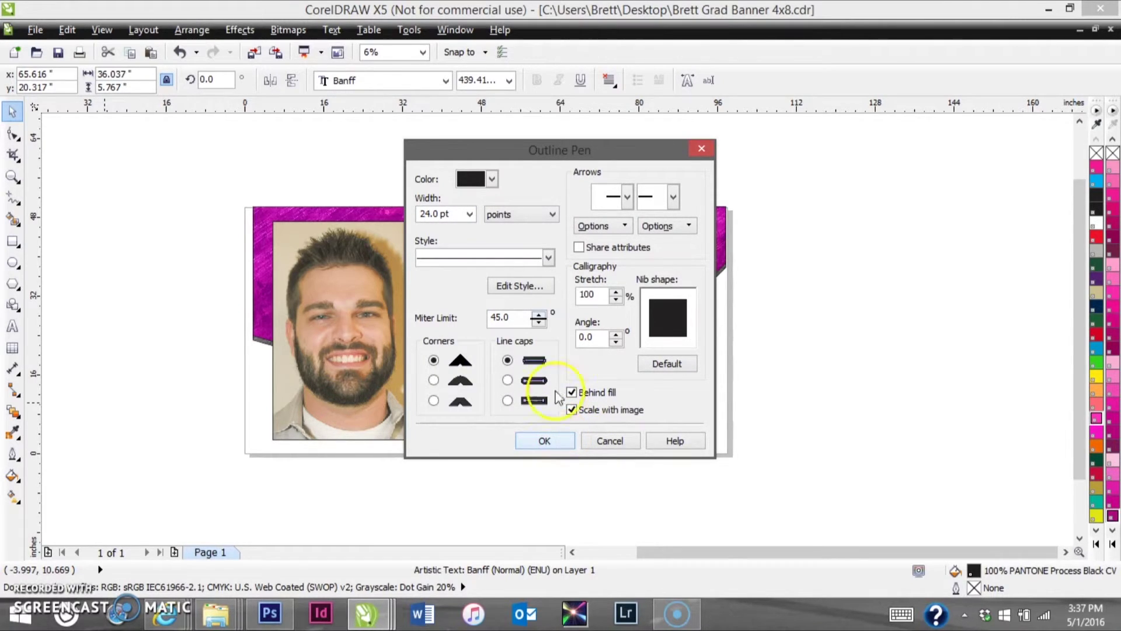
Step: Sample white from the colour palette as the "Class of 2016" outline colour and apply the outline
left_click(492, 179)
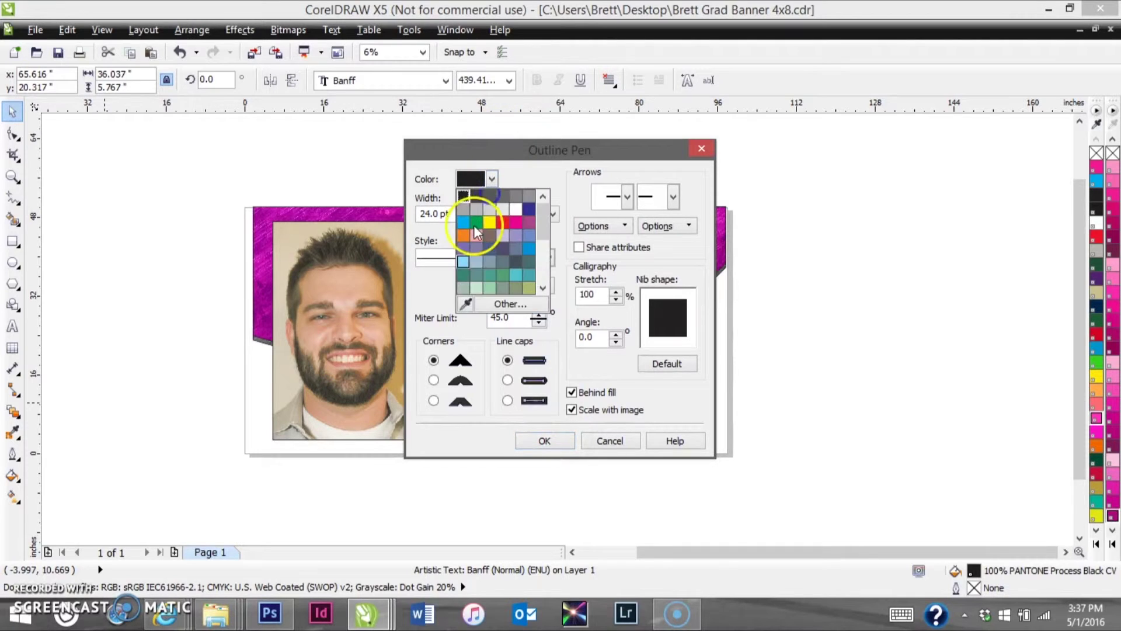
left_click(465, 304)
left_click(1106, 215)
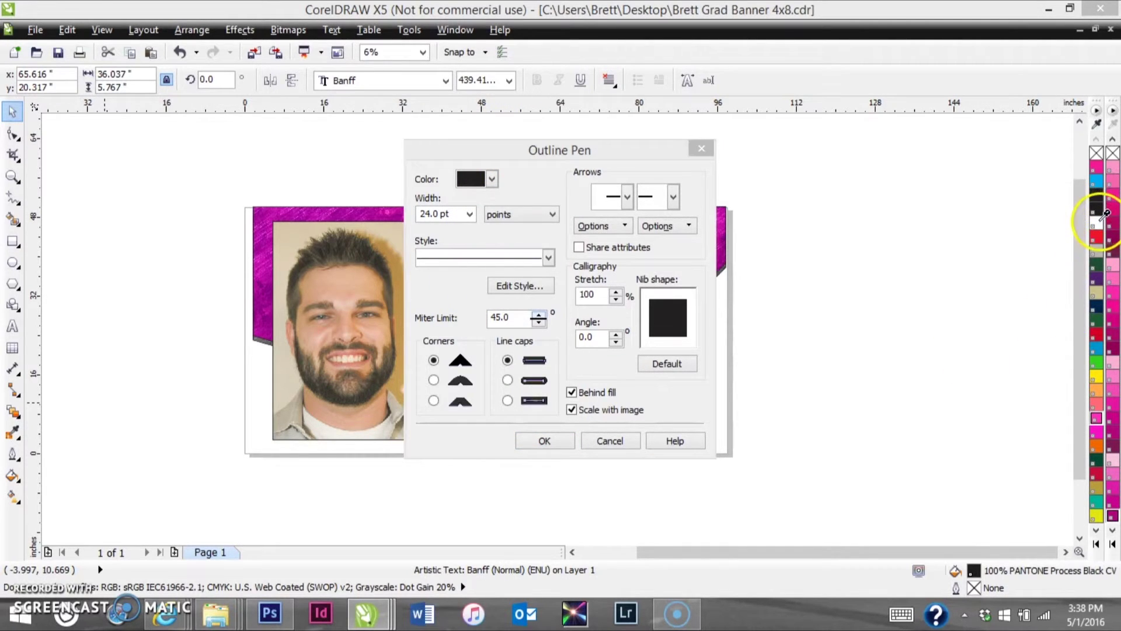
left_click(1098, 223)
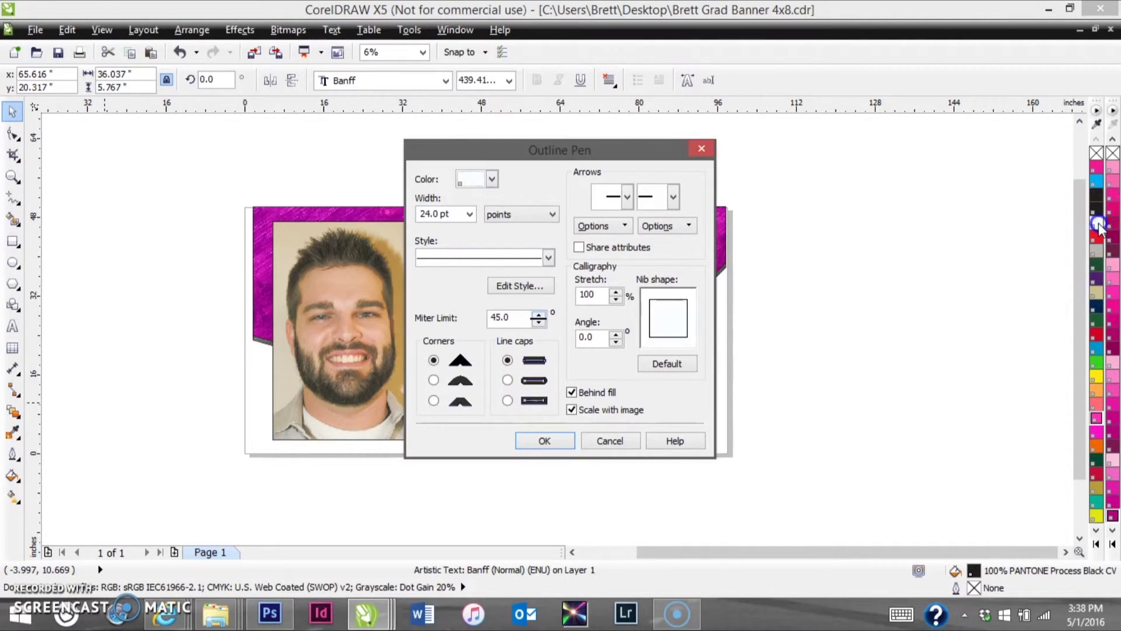
left_click(552, 439)
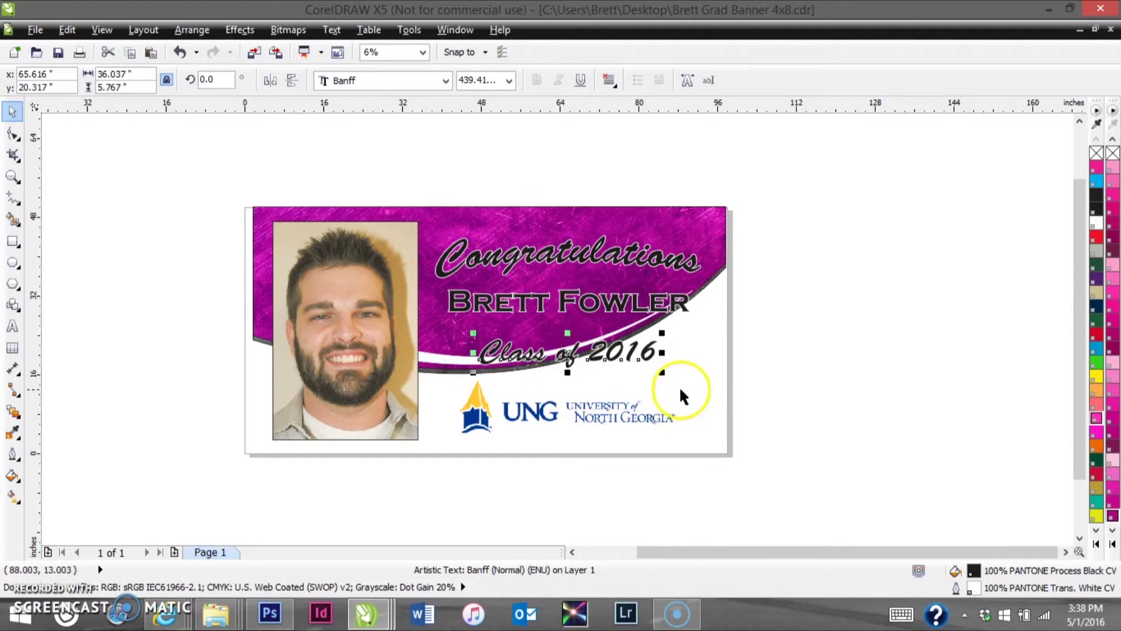
Step: Check the Outline Pen settings of the graduate's name text and close them without applying anything
left_click(565, 305)
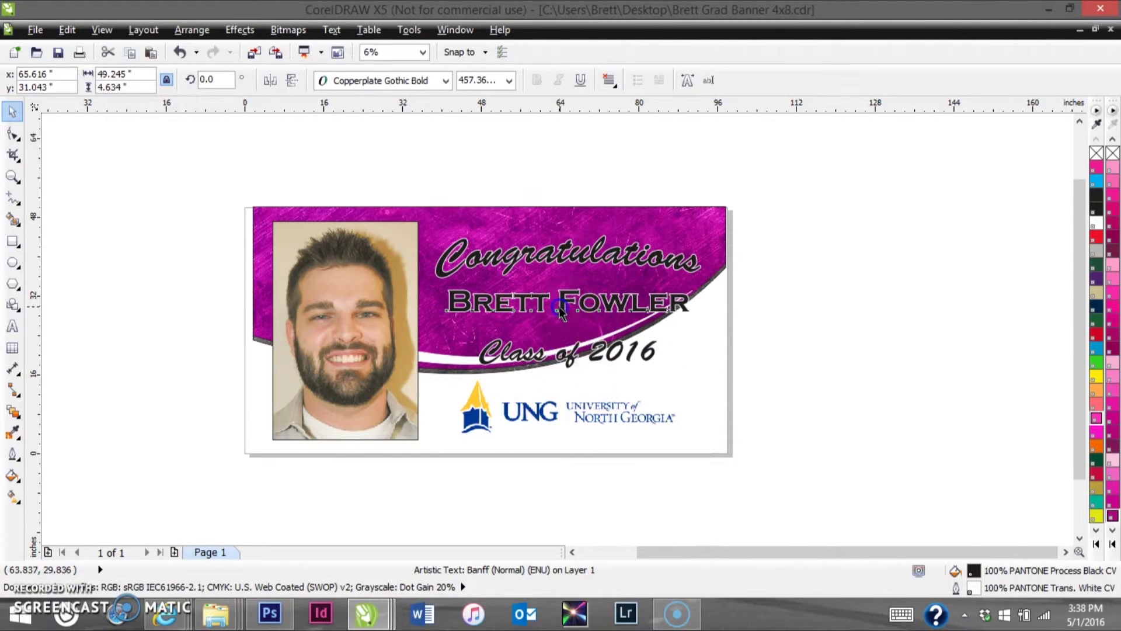
left_click(10, 455)
left_click(103, 203)
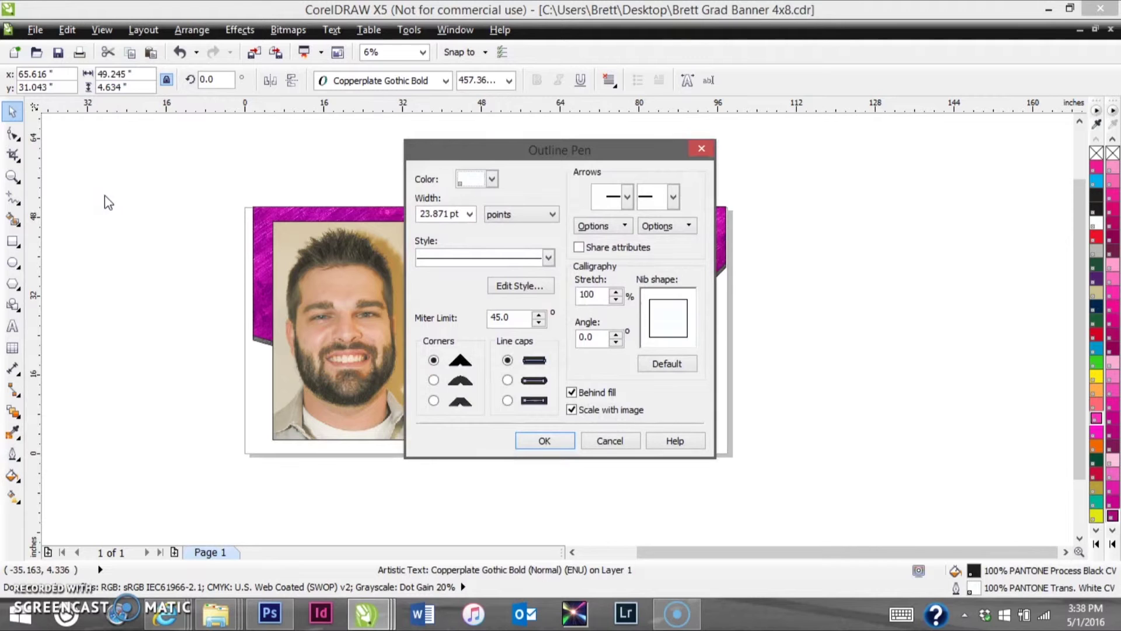
left_click(625, 439)
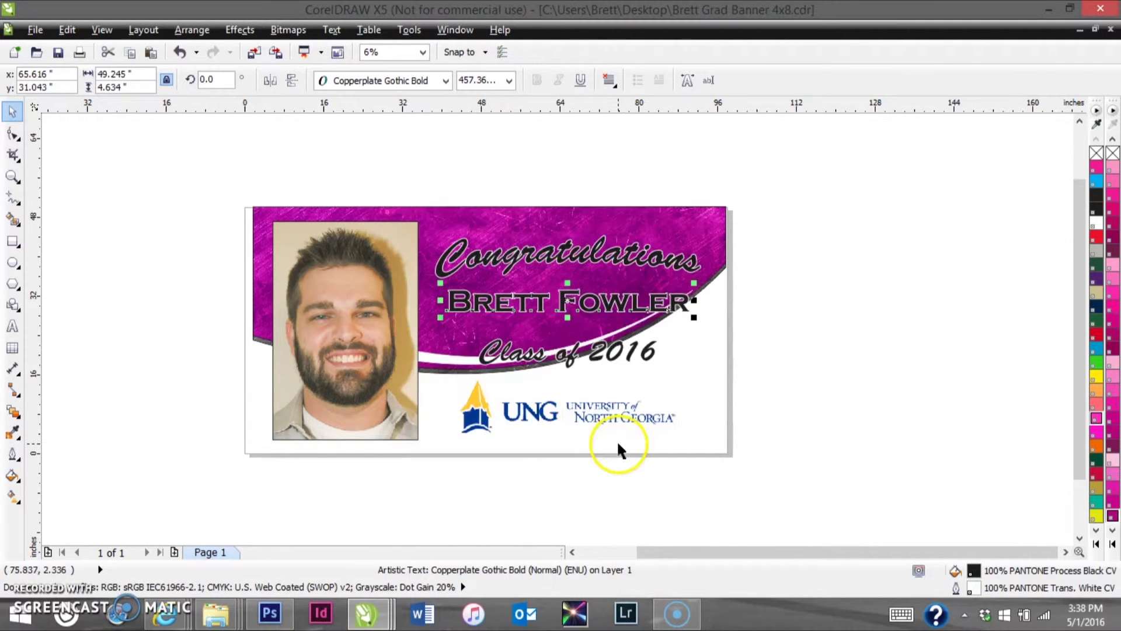
Step: Lower the graduate's name text slightly, to about y 30.3 in
left_click(816, 421)
left_click(568, 308)
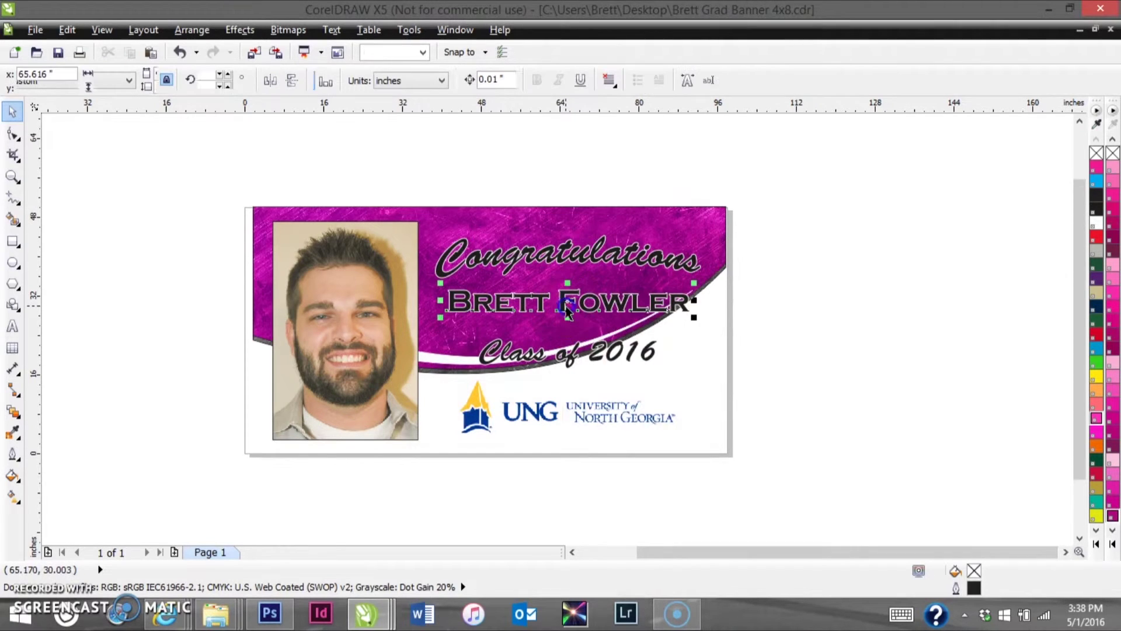
left_click(566, 304)
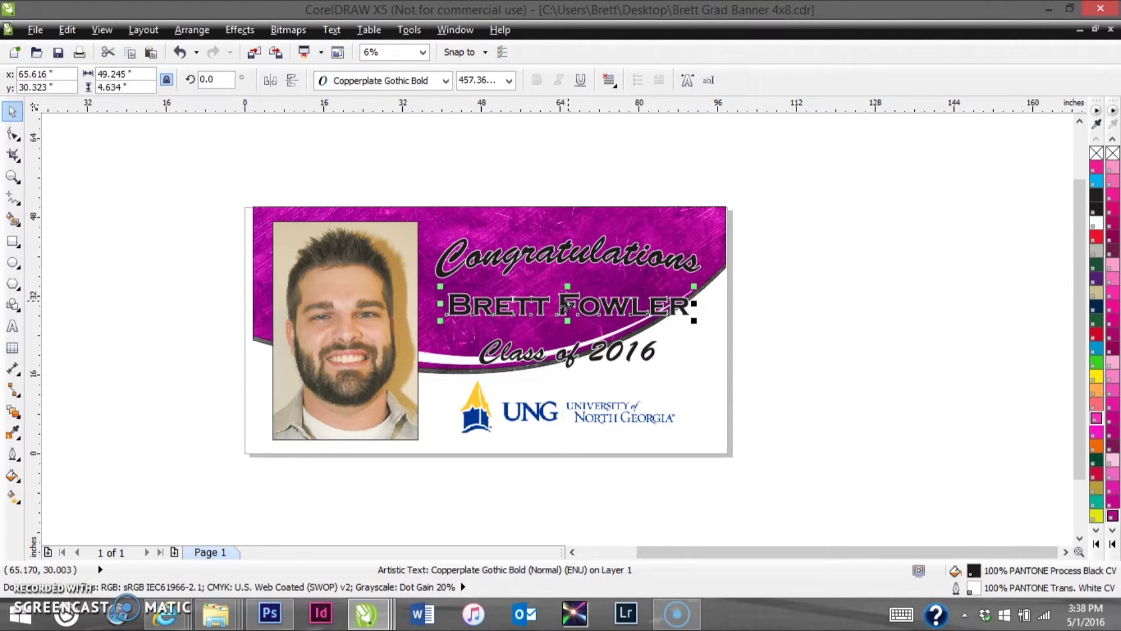
Step: Centre the purple background group horizontally on the page at x 49 in and ungroup its three objects
left_click(630, 212)
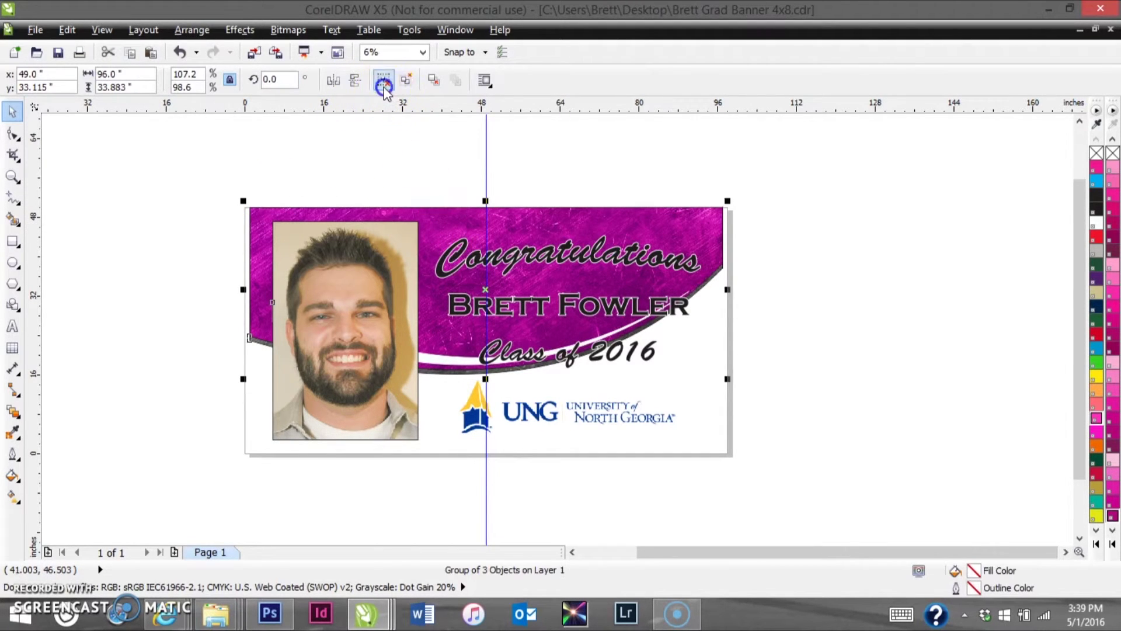
left_click(396, 161)
left_click(547, 258)
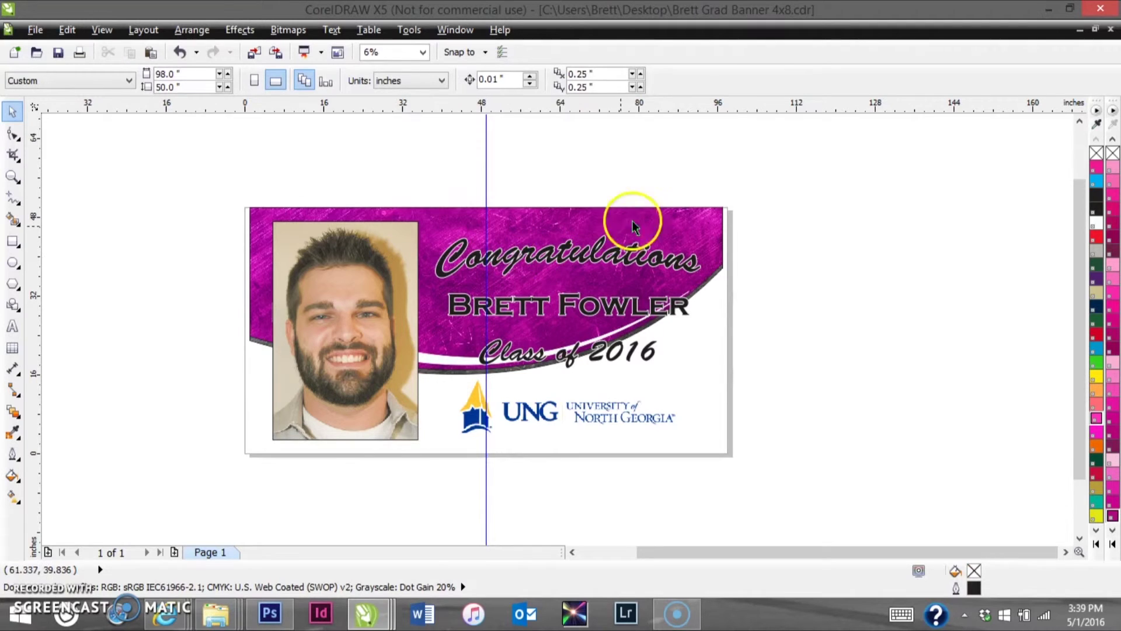
Step: Open the purple curve's PowerClip contents for editing and select the background image inside
left_click(701, 221)
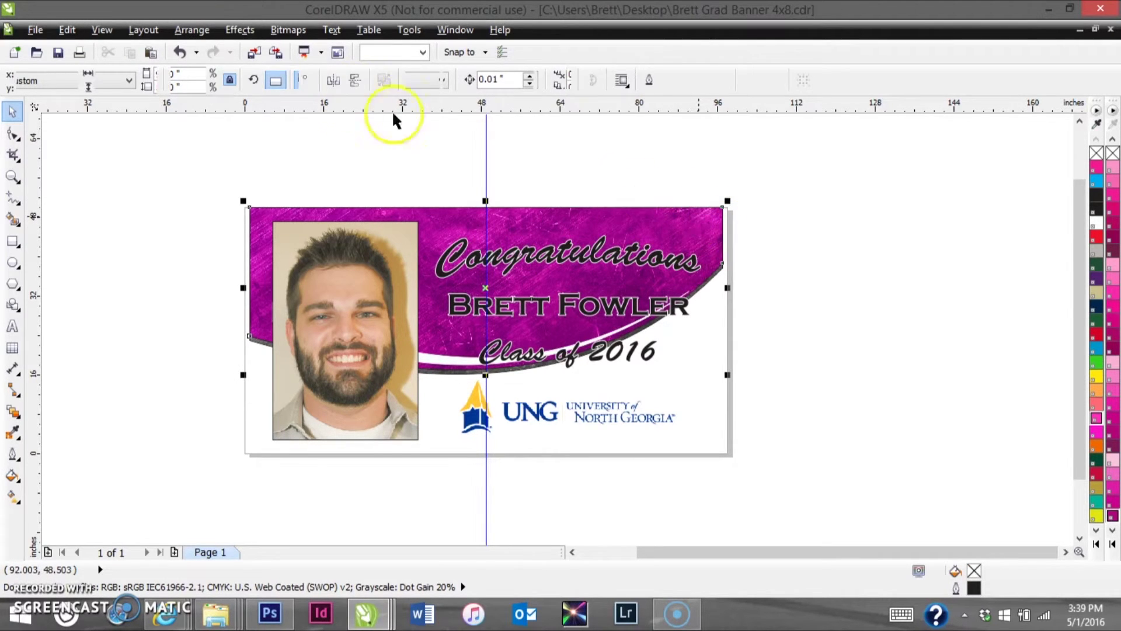
left_click(232, 41)
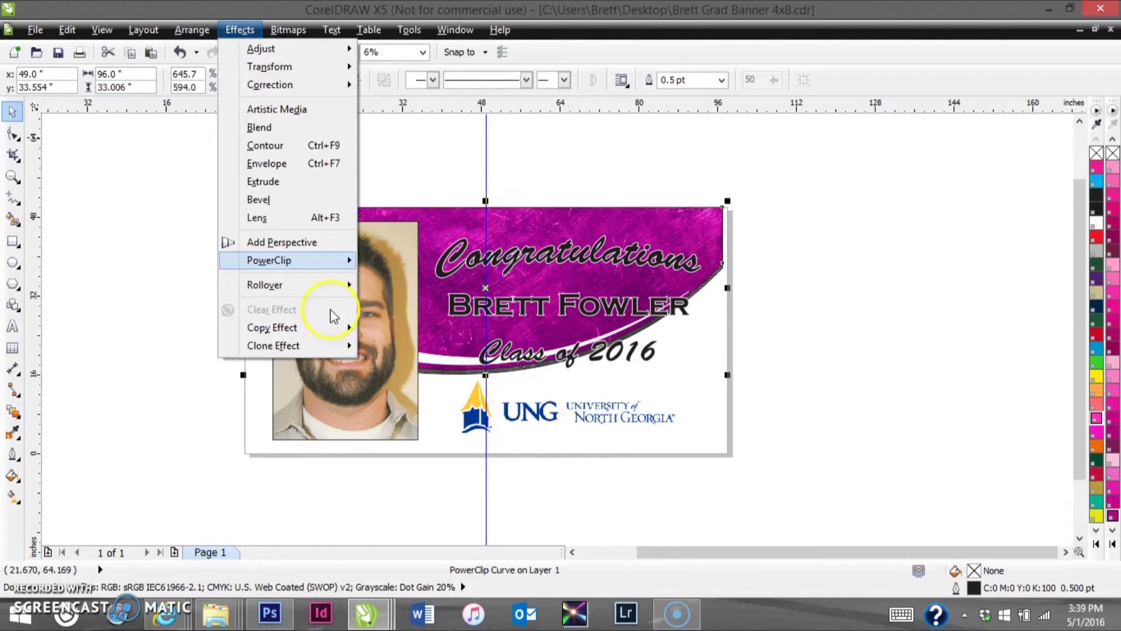
mouse_move(331, 260)
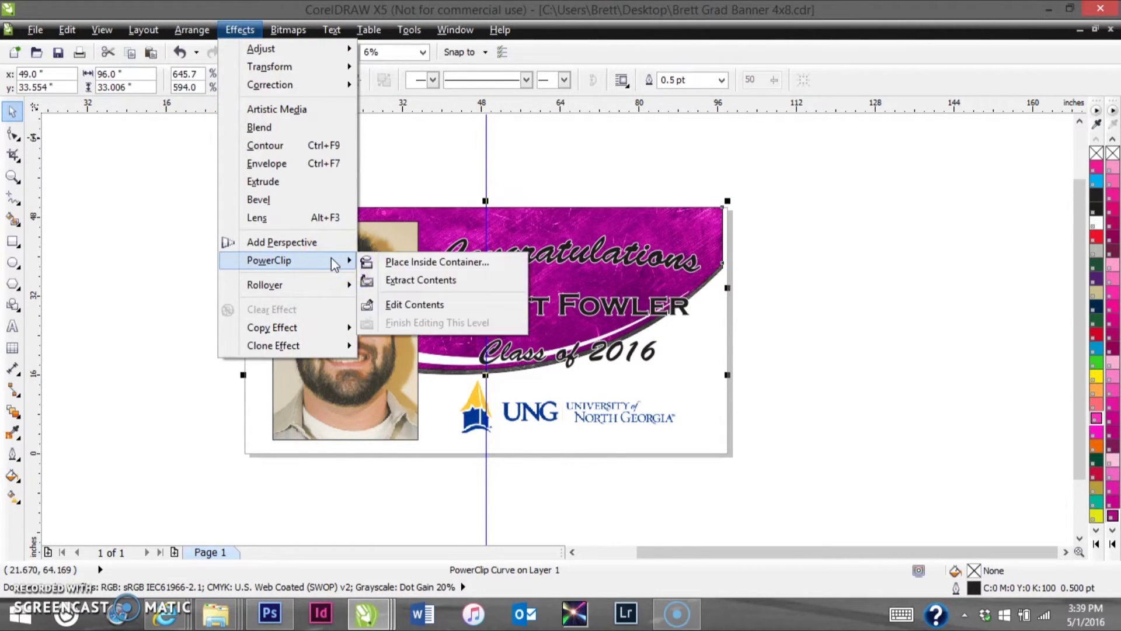
left_click(404, 308)
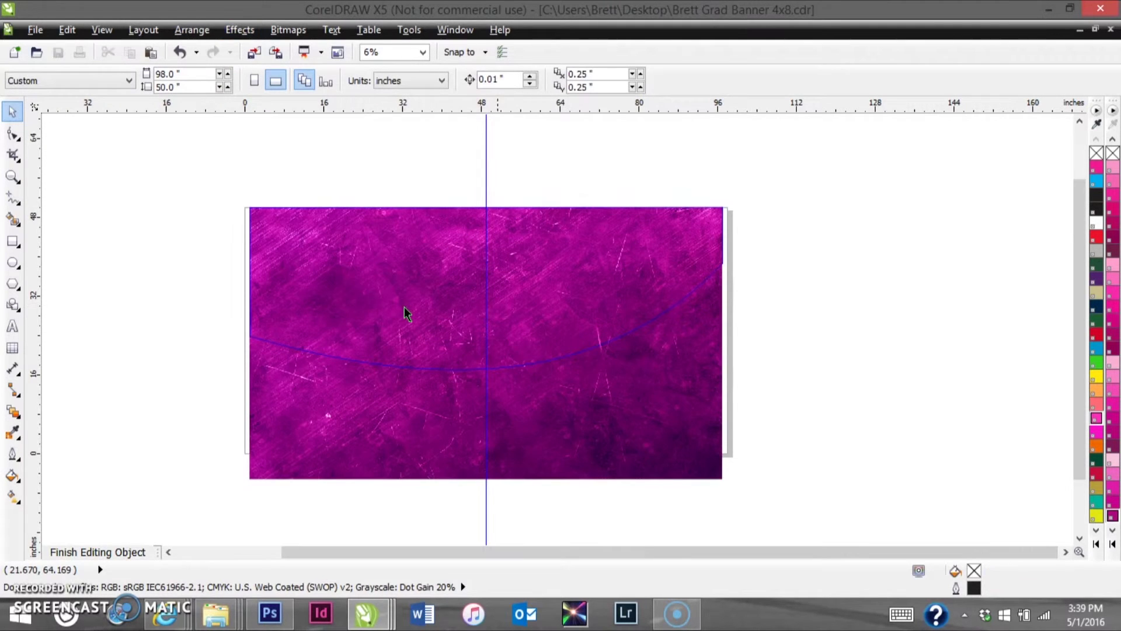
left_click(592, 394)
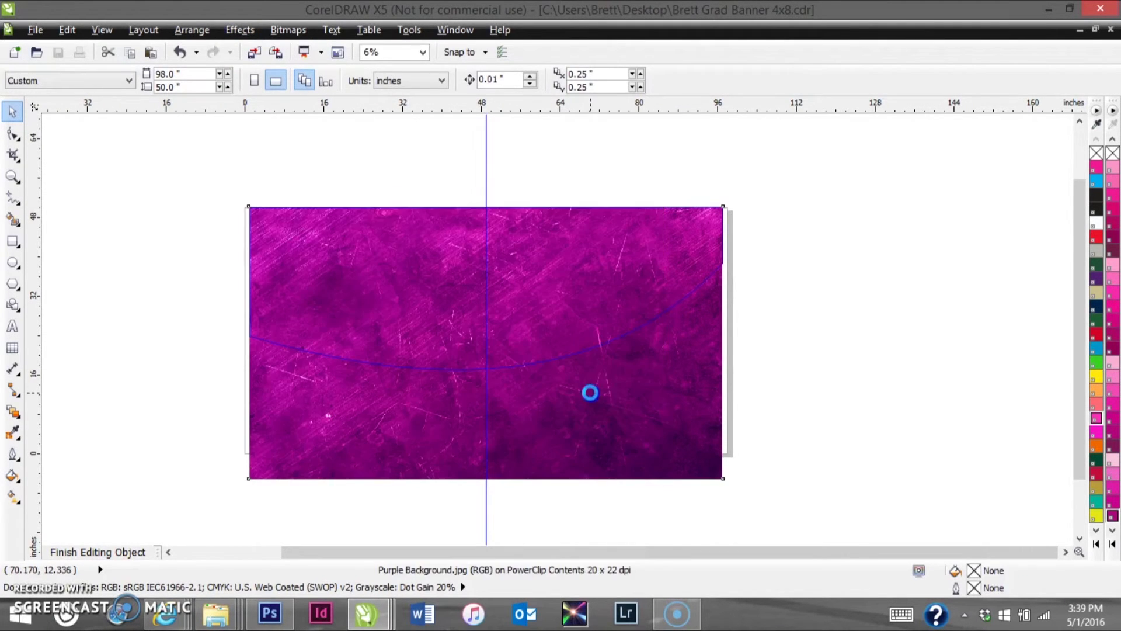
left_click(590, 392)
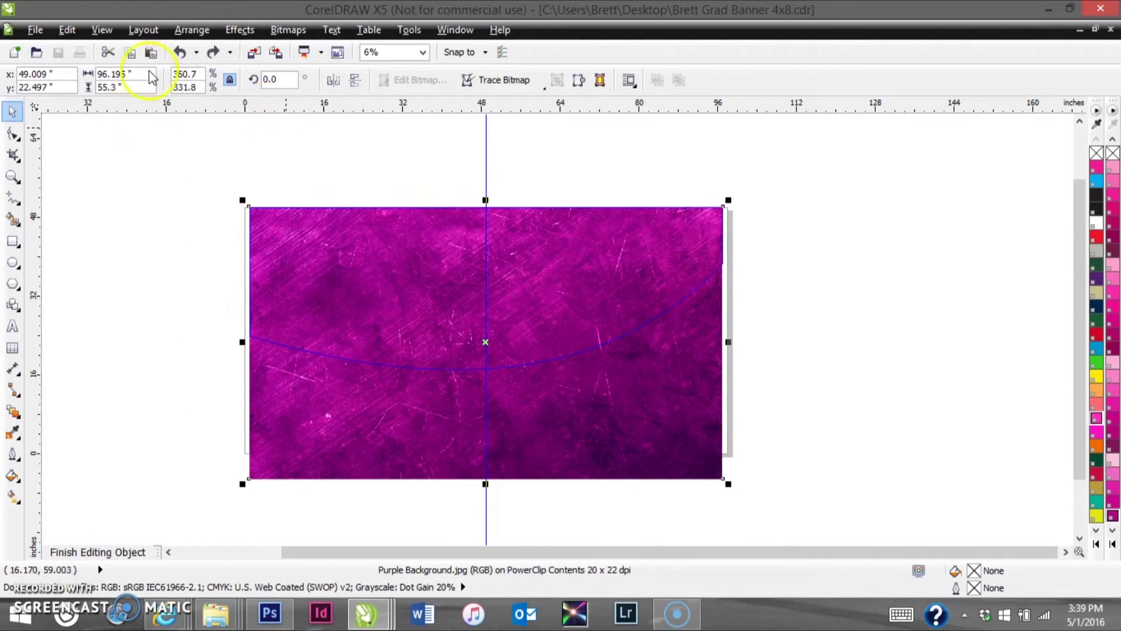
Step: Import Blue Background.jpg from the Backgrounds folder and place it over the purple image inside the PowerClip
left_click(128, 284)
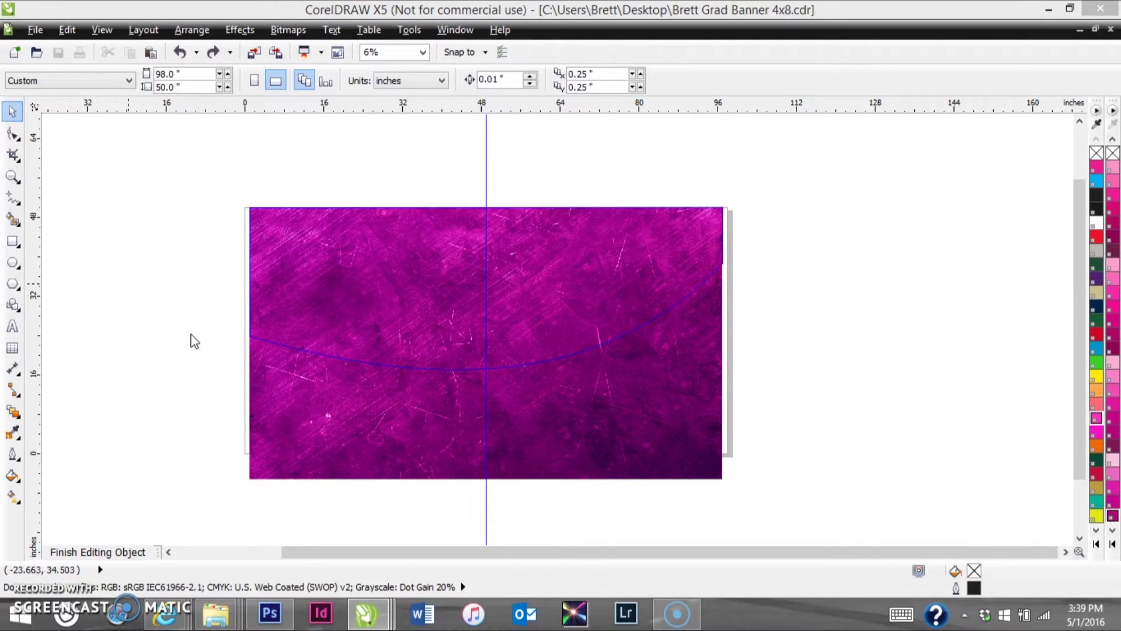
left_click(207, 347)
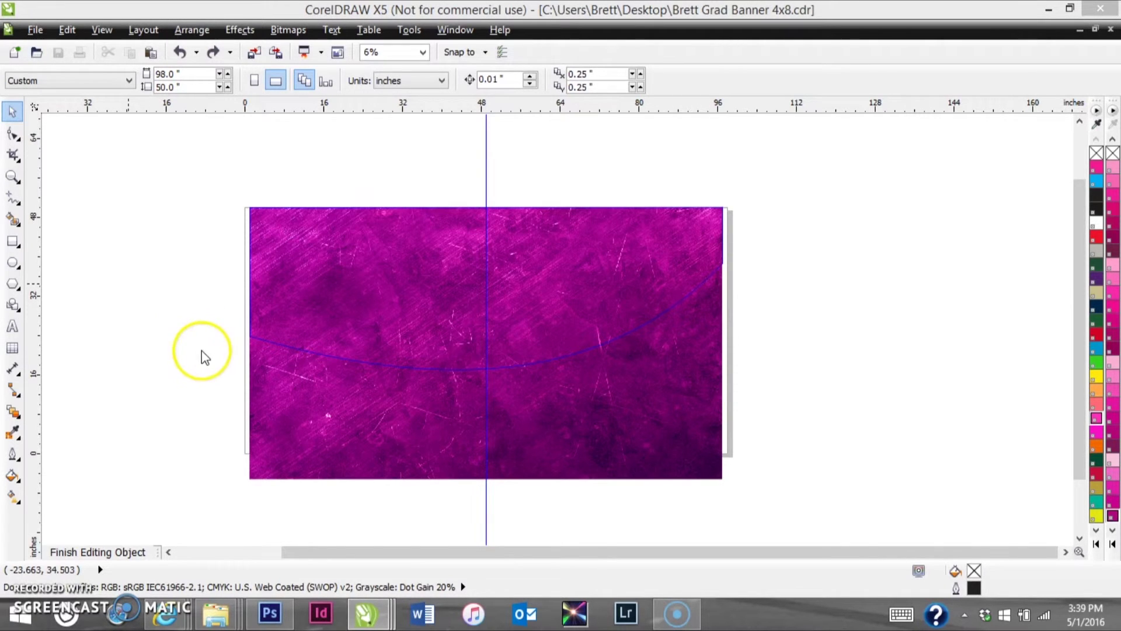
key("ctrl+i")
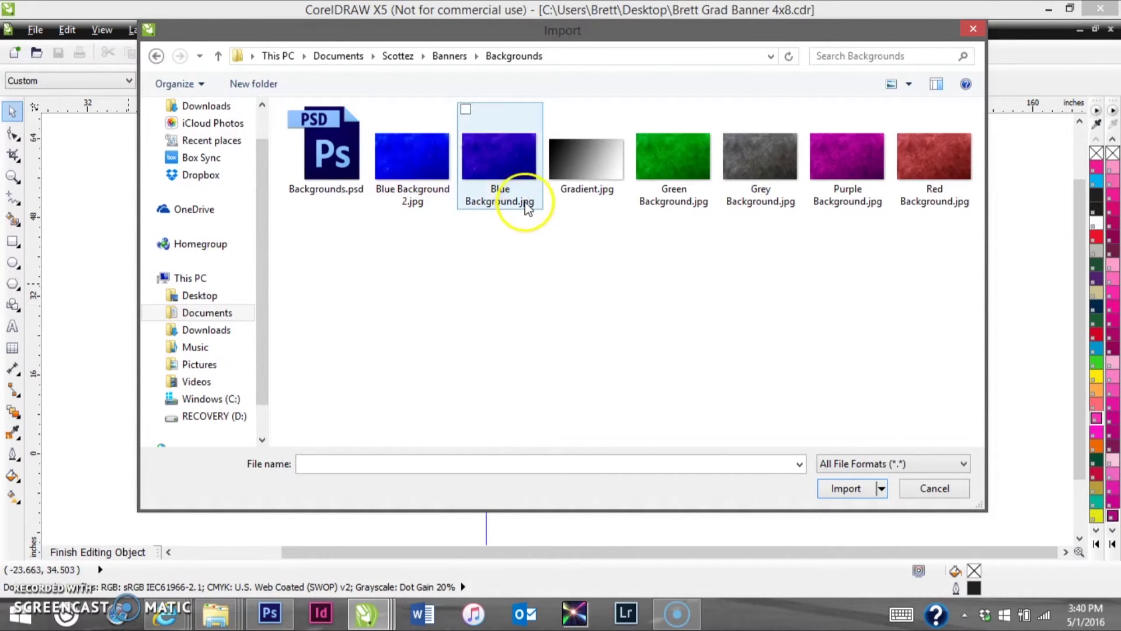
left_click(492, 159)
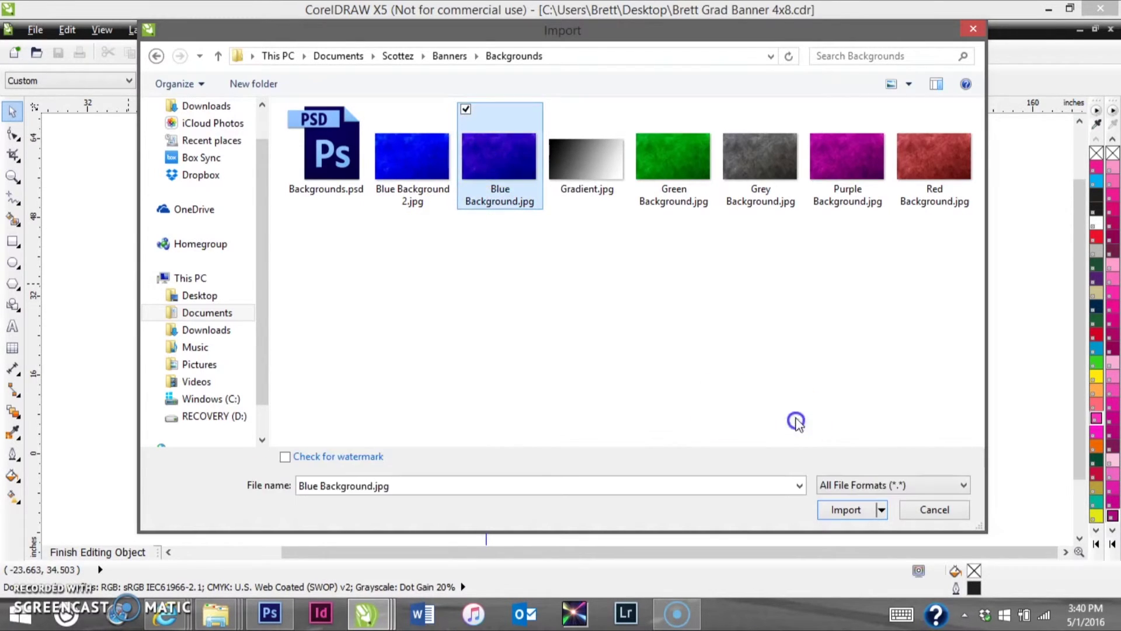
left_click(847, 510)
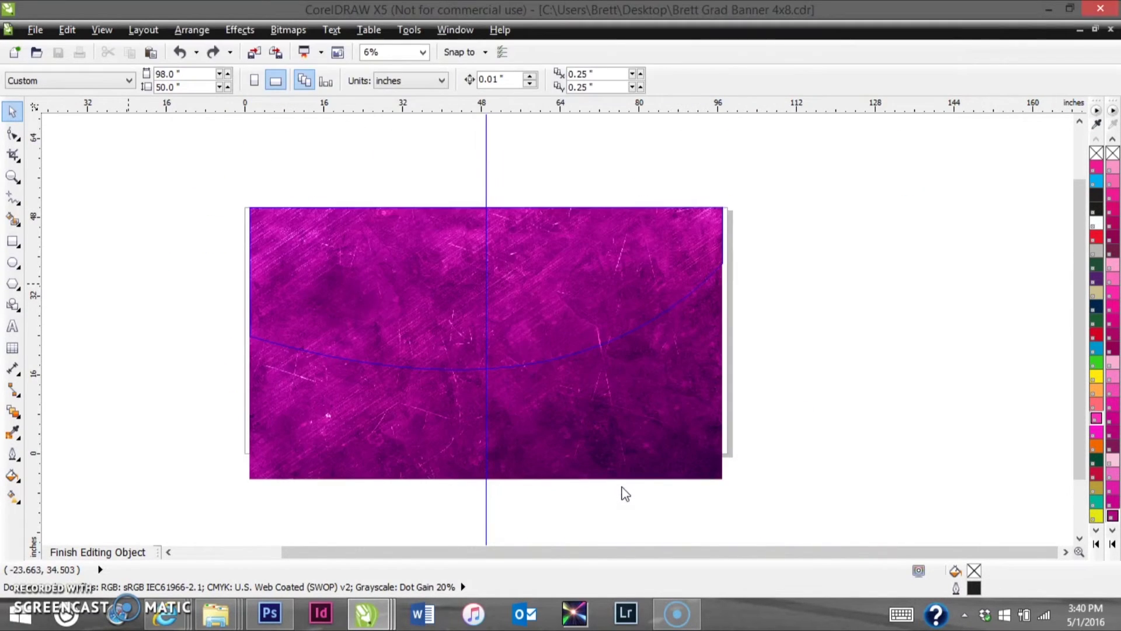
left_click(551, 293)
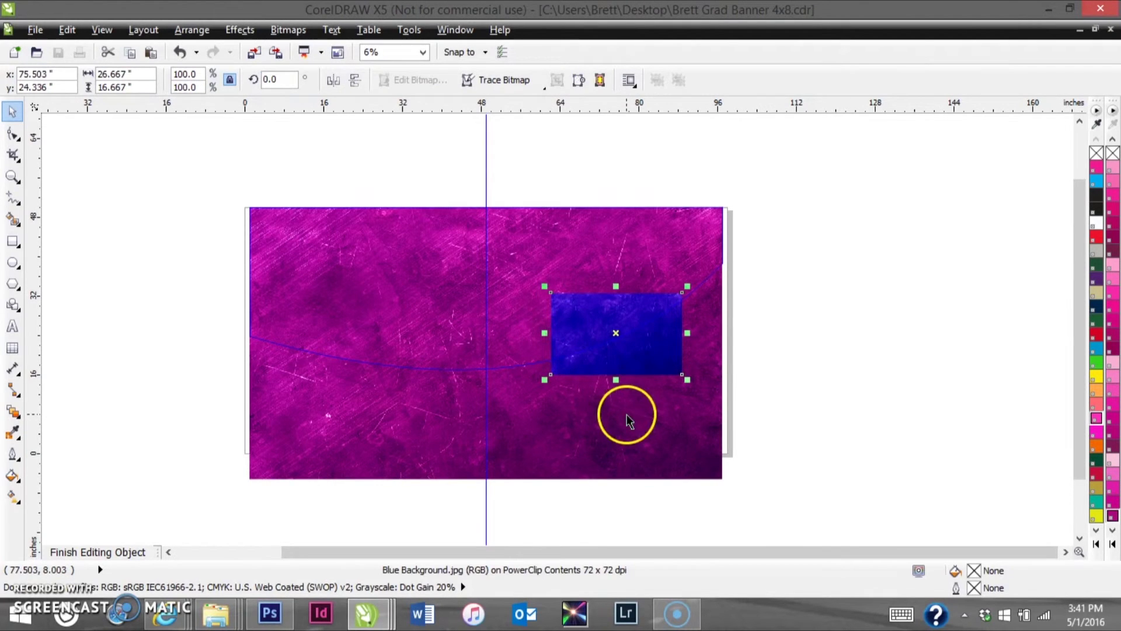
Step: Enlarge the blue background image to about 88 x 55 in and delete the purple background image
left_click_drag(544, 287, 390, 202)
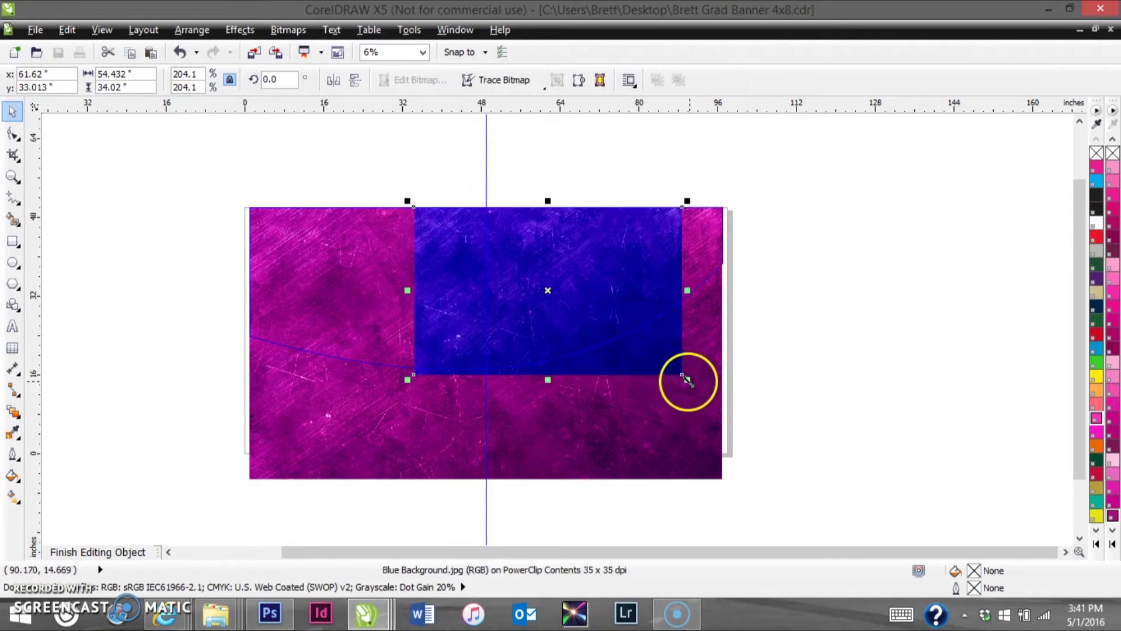
left_click_drag(681, 376, 856, 520)
left_click(311, 271)
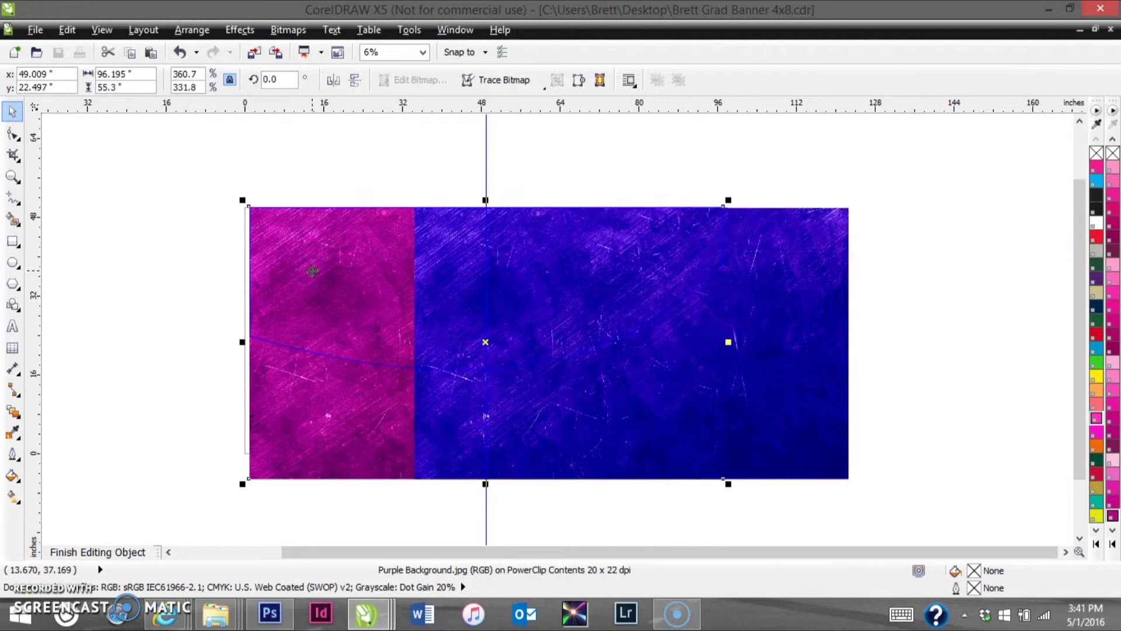
key("Delete")
Step: Centre the blue background image on the page and enlarge it to about 97 x 60.7 in to cover the curve outline
left_click(682, 299)
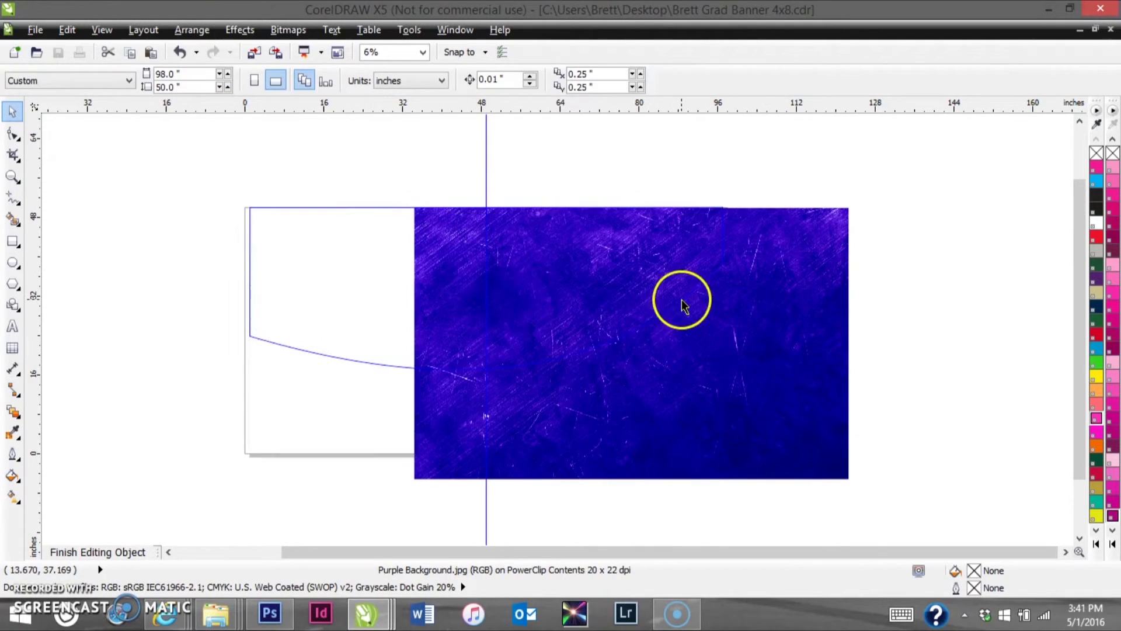
key("p")
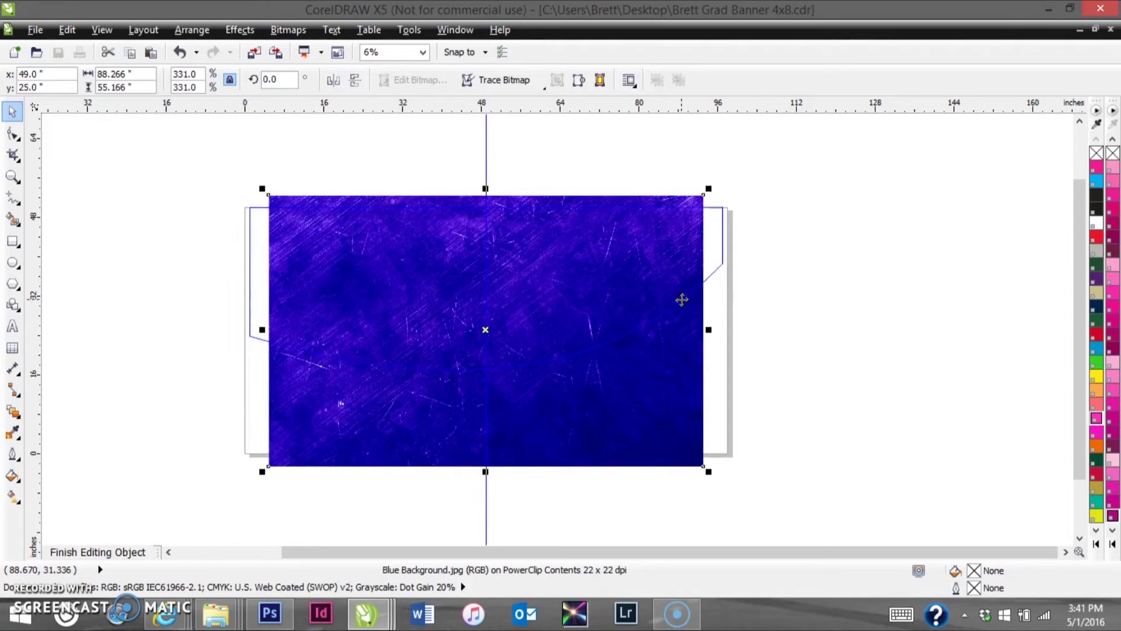
left_click_drag(262, 189, 225, 178)
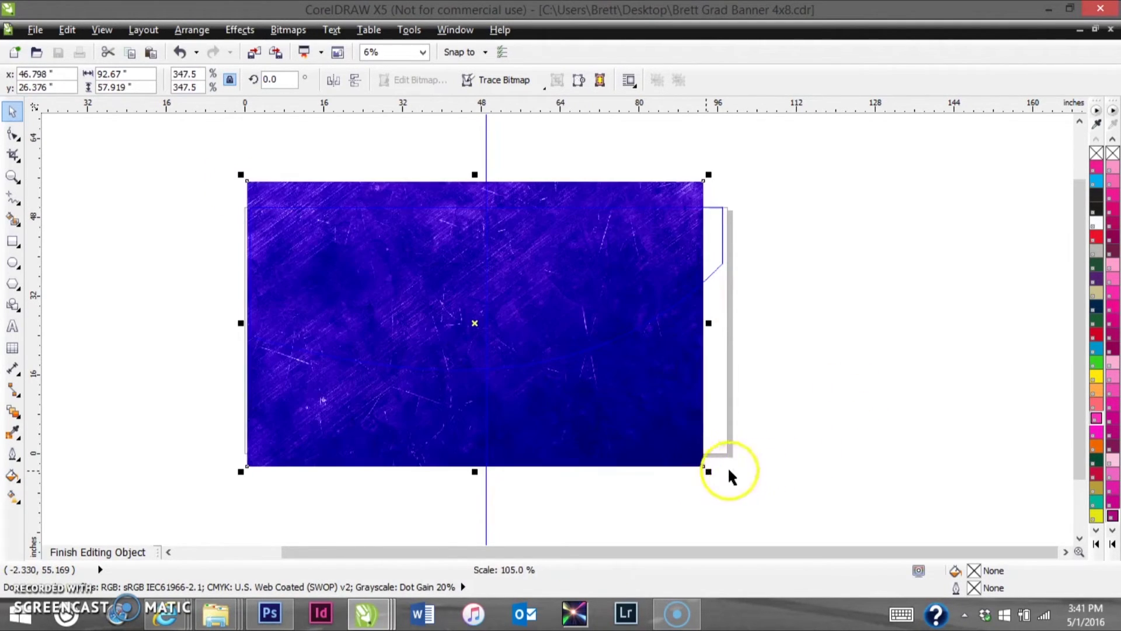
left_click_drag(710, 470, 730, 488)
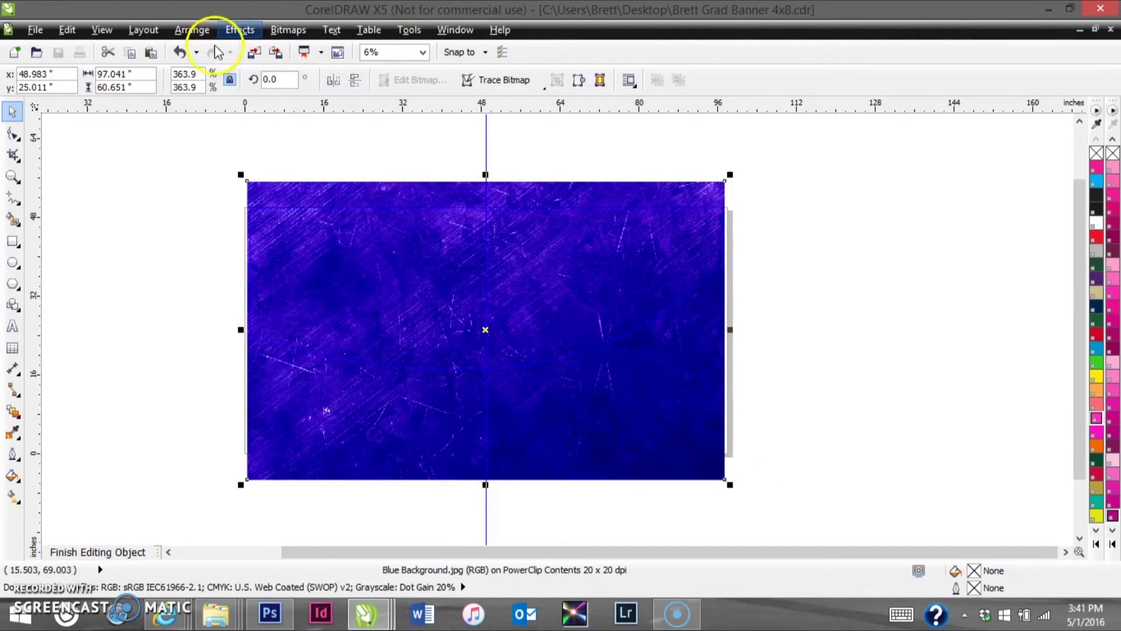
Step: Finish editing the PowerClip contents and return to the full banner layout
left_click(234, 30)
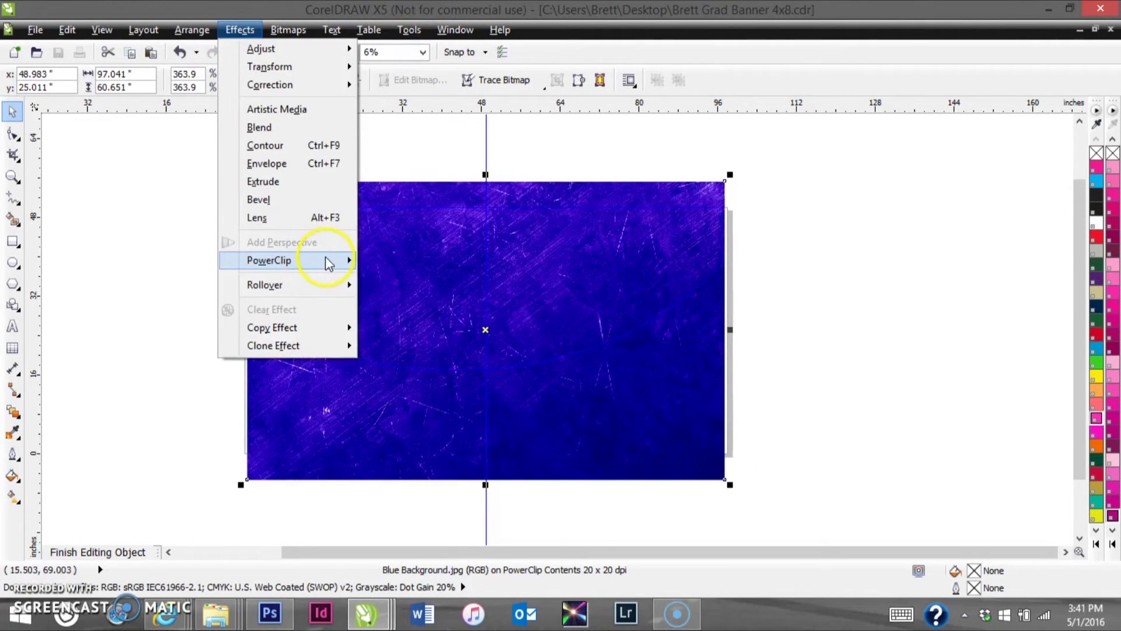
mouse_move(346, 263)
left_click(407, 324)
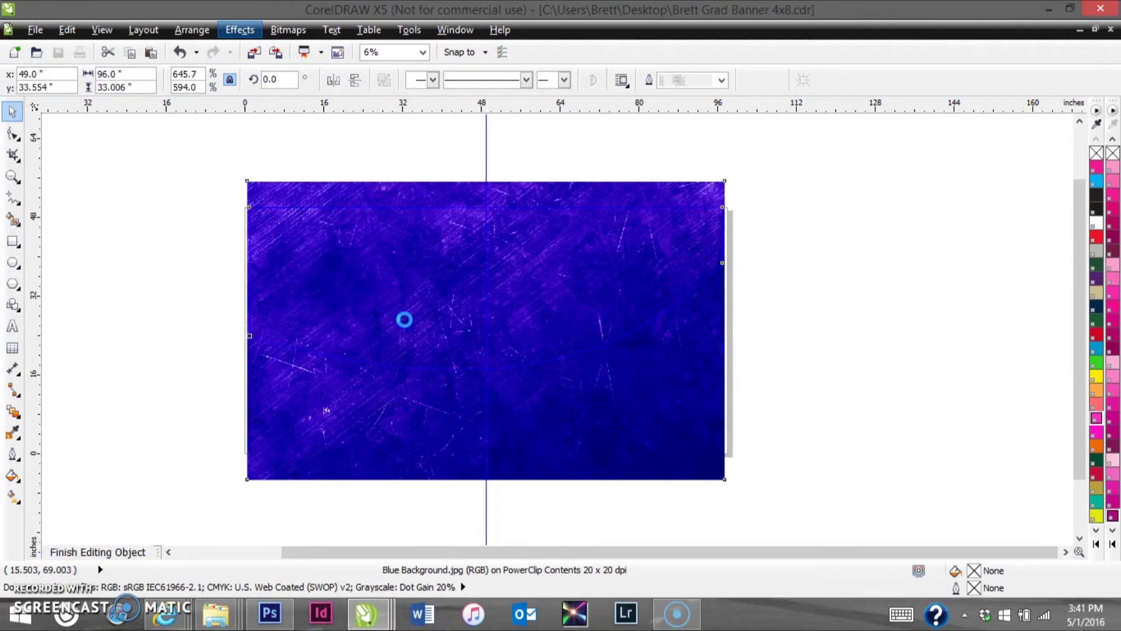
left_click(208, 291)
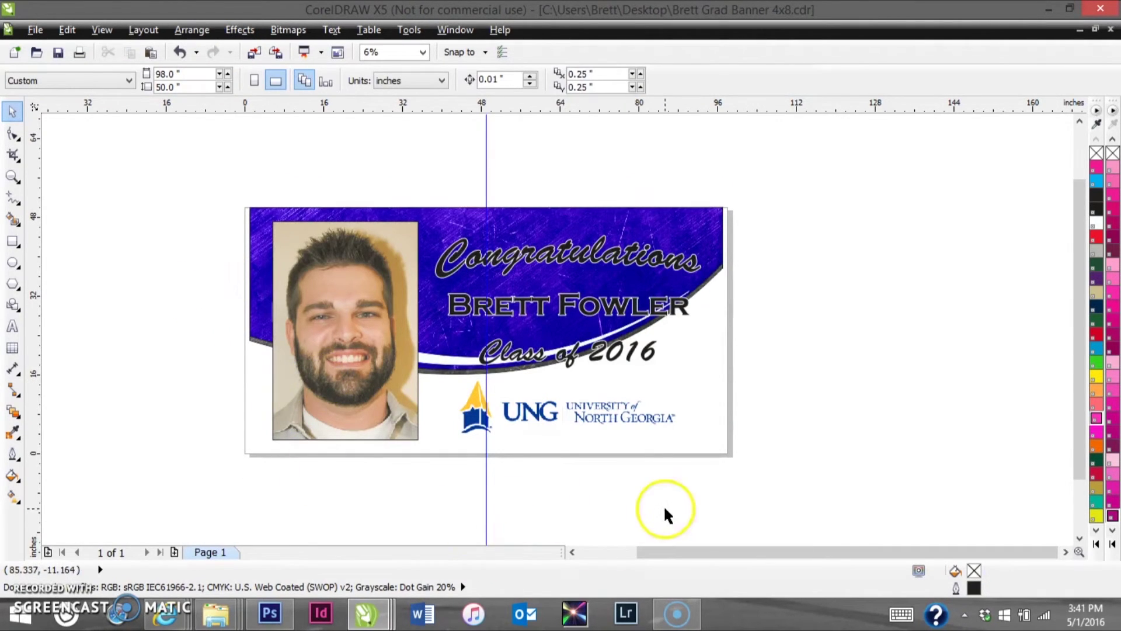
Step: Nudge the blue curve and the dark edge curve behind it slightly downward
left_click(717, 270)
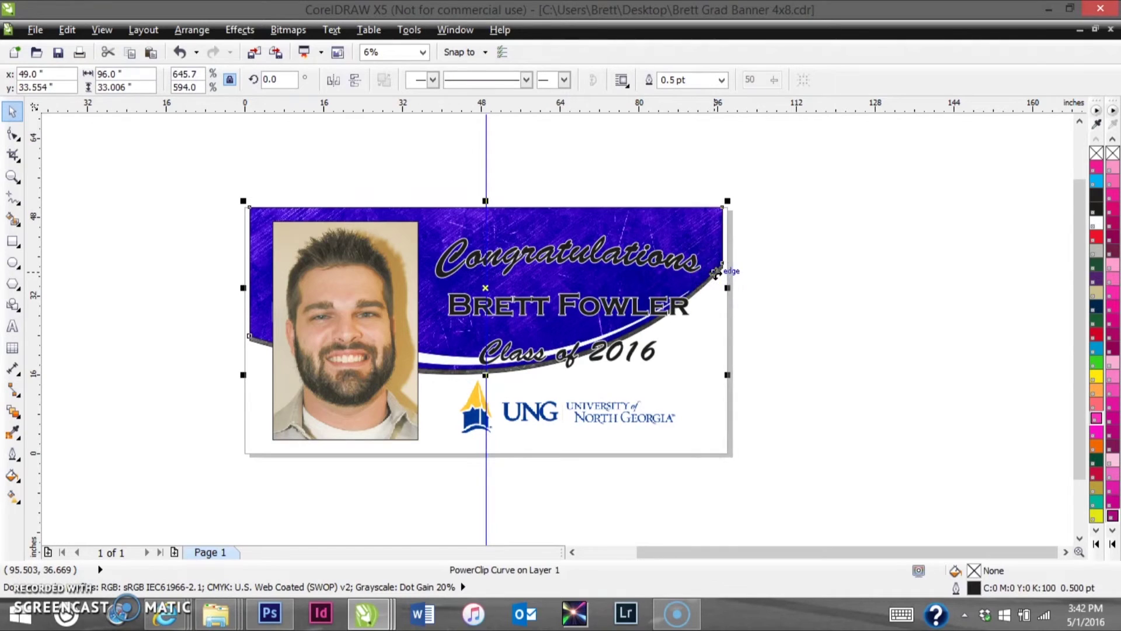
left_click(716, 272)
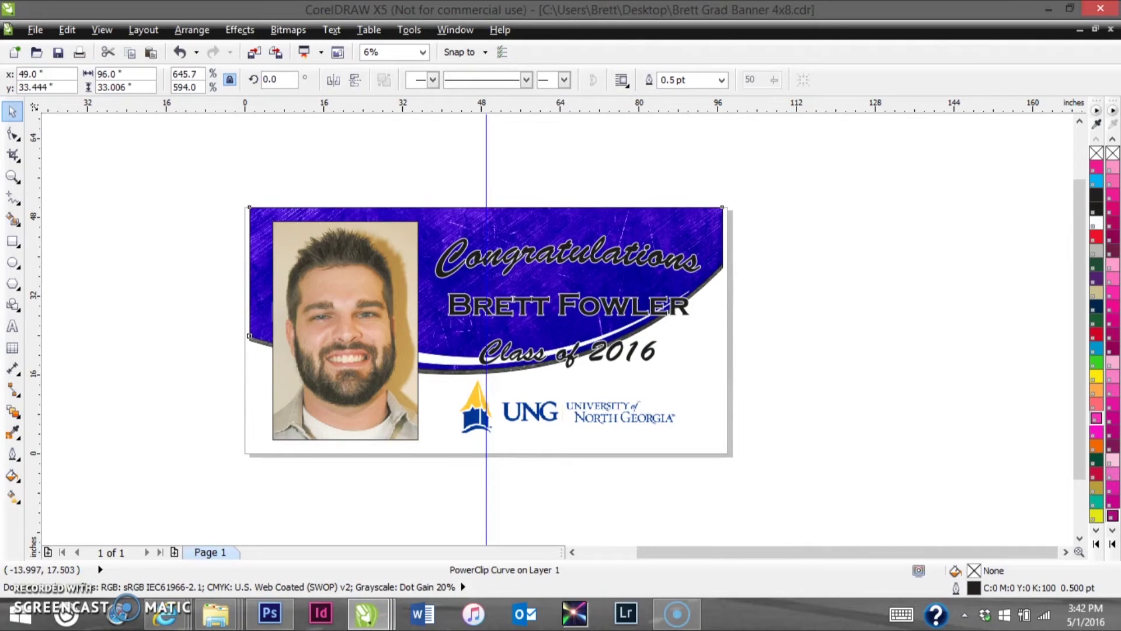
left_click(244, 343)
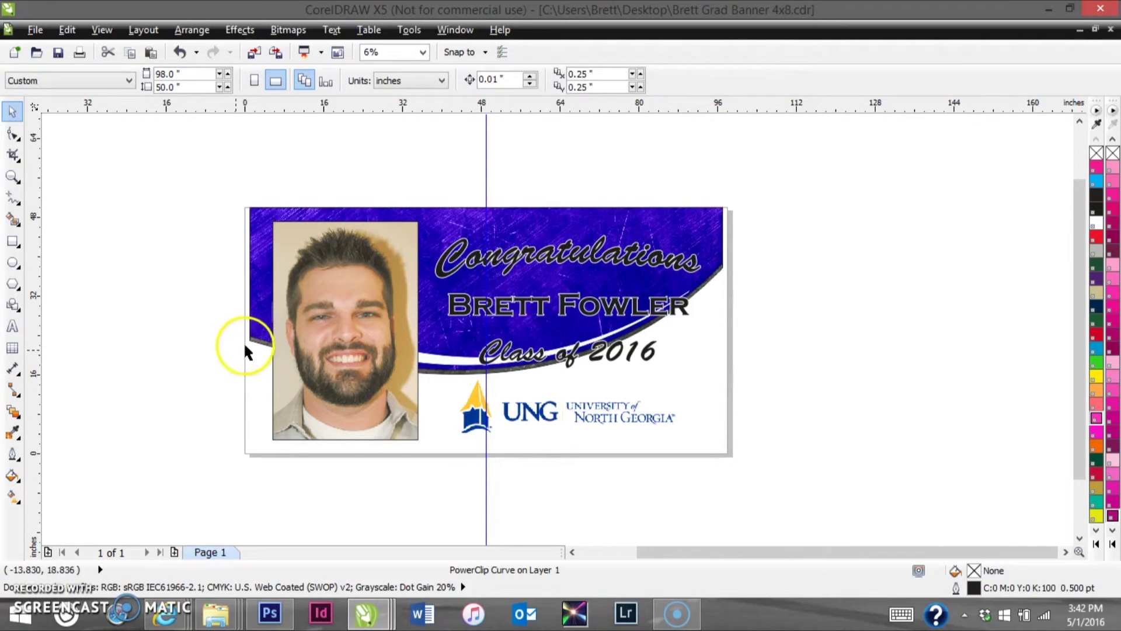
left_click(249, 342)
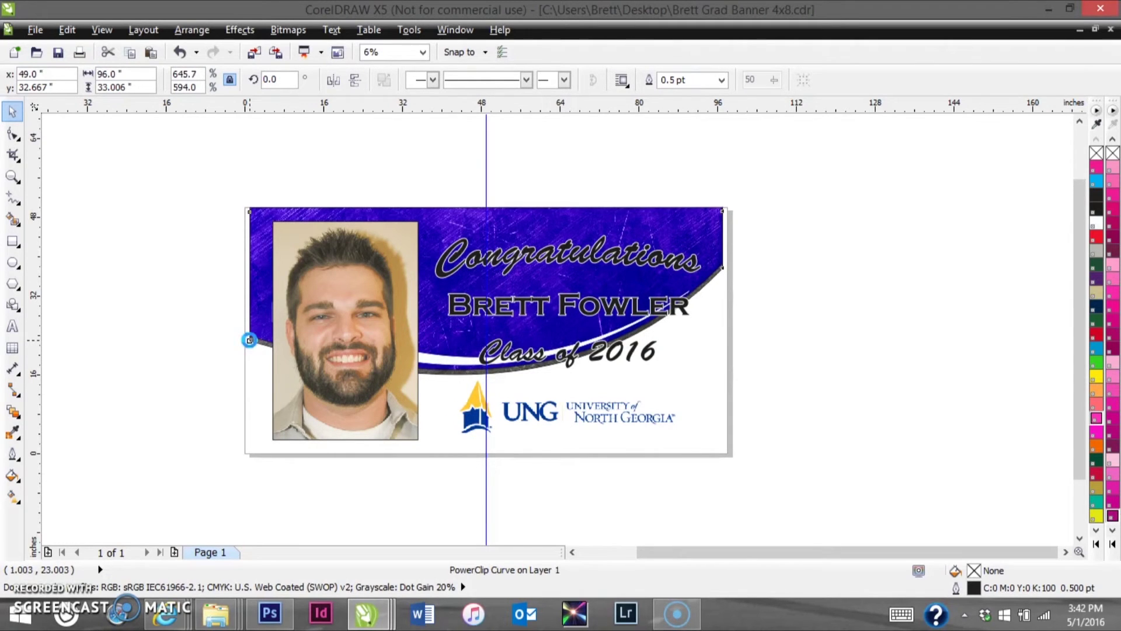
left_click_drag(249, 340, 250, 341)
left_click(126, 350)
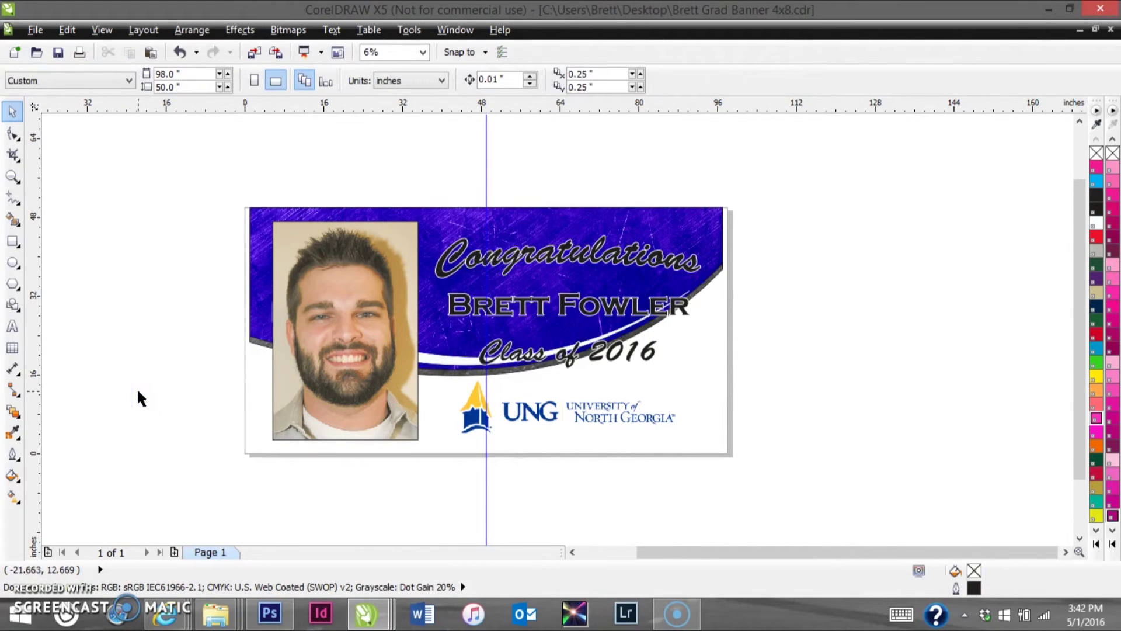
Step: Save the graduation banner file
left_click(58, 53)
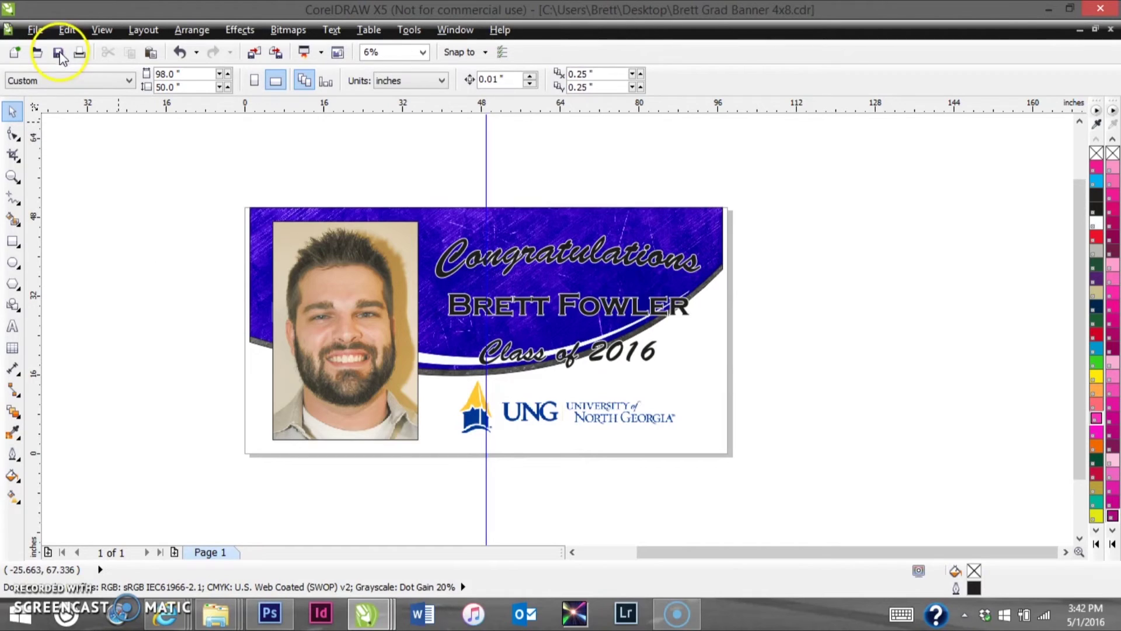
left_click(103, 456)
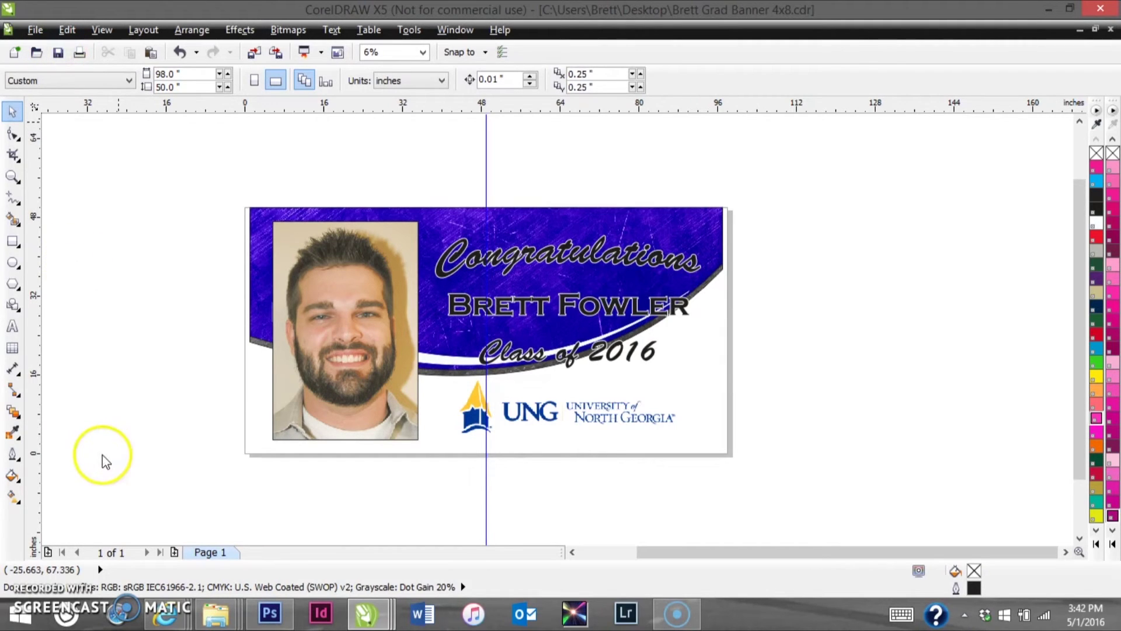
Step: View the blank 4x8 Template.cdr document with its guidelines and return to the graduation banner
left_click(212, 619)
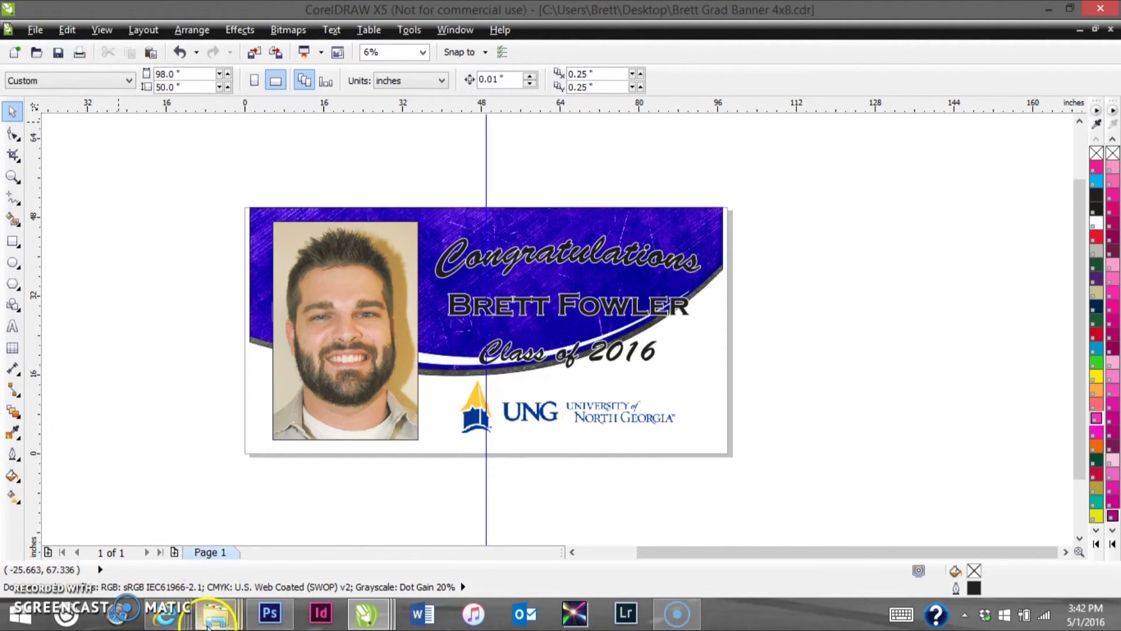
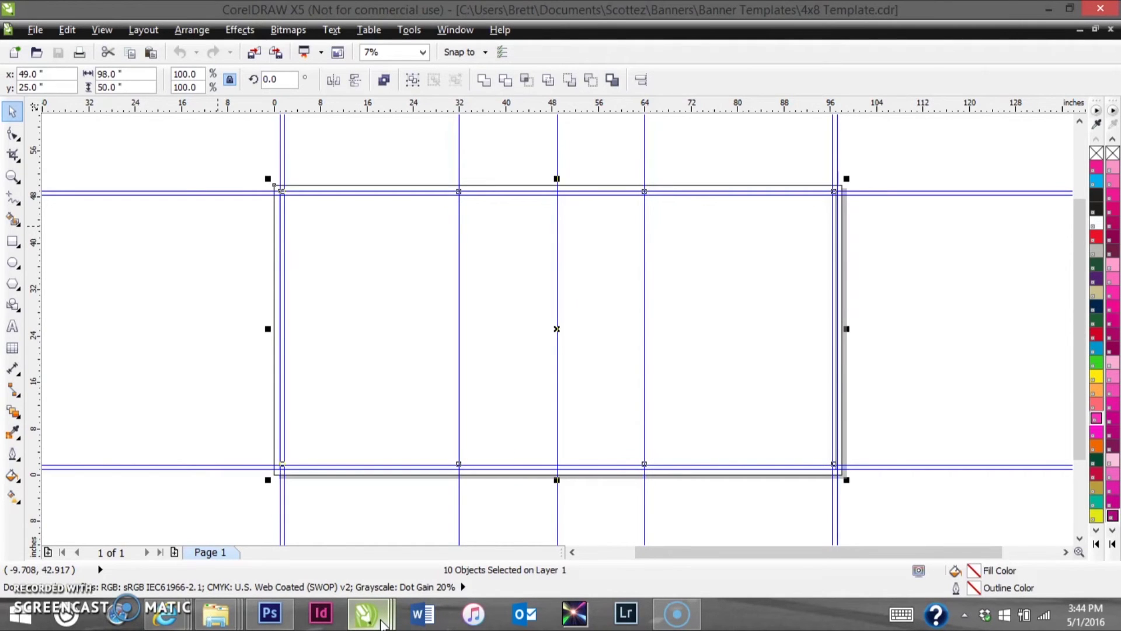
left_click(336, 524)
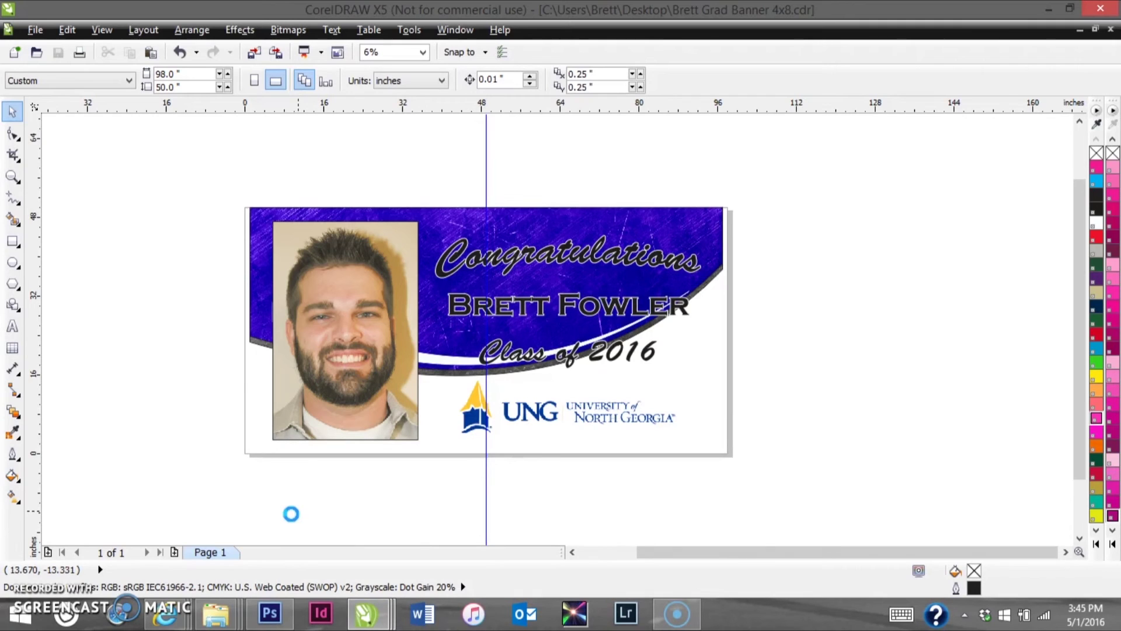
Step: Paste the copied 4x8 template guidelines, with their 98 x 50 inch outer frame, onto the graduation banner and deselect them
key("ctrl+a")
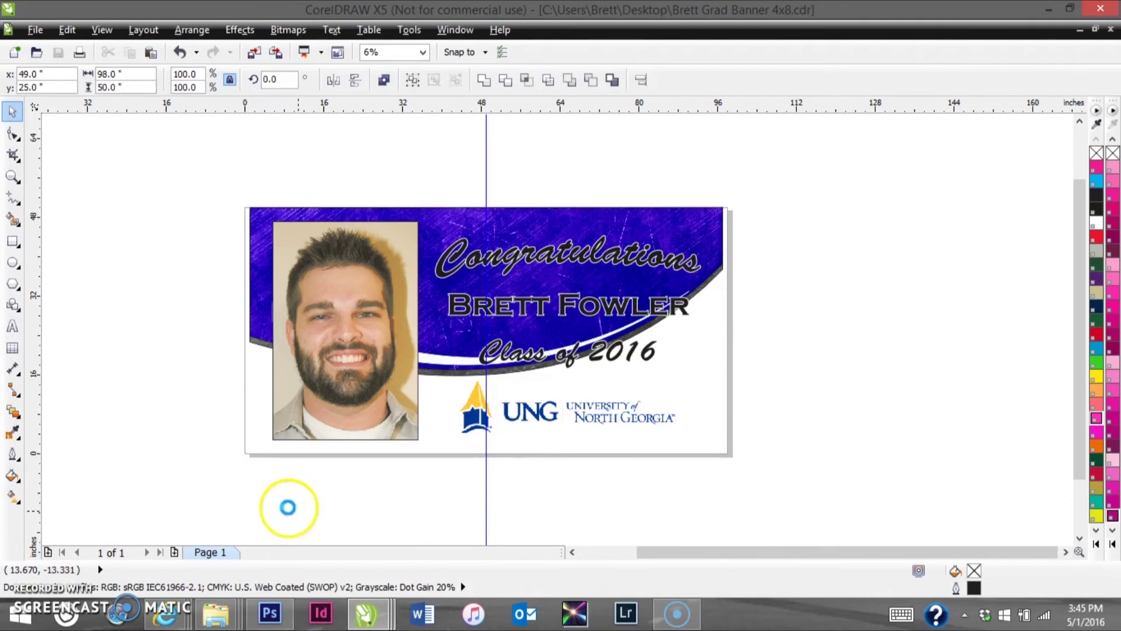
left_click(340, 509)
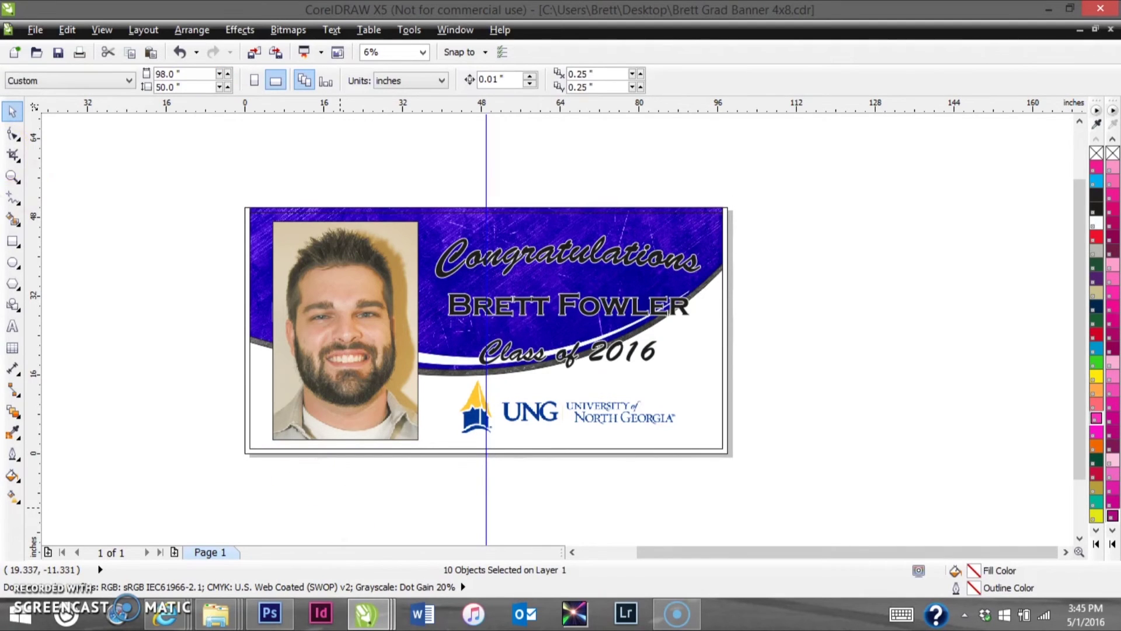
Step: Examine the template border lines and corner hole marks up close at the banner's upper-left and lower-left corners, then return to the full layout
left_click(13, 176)
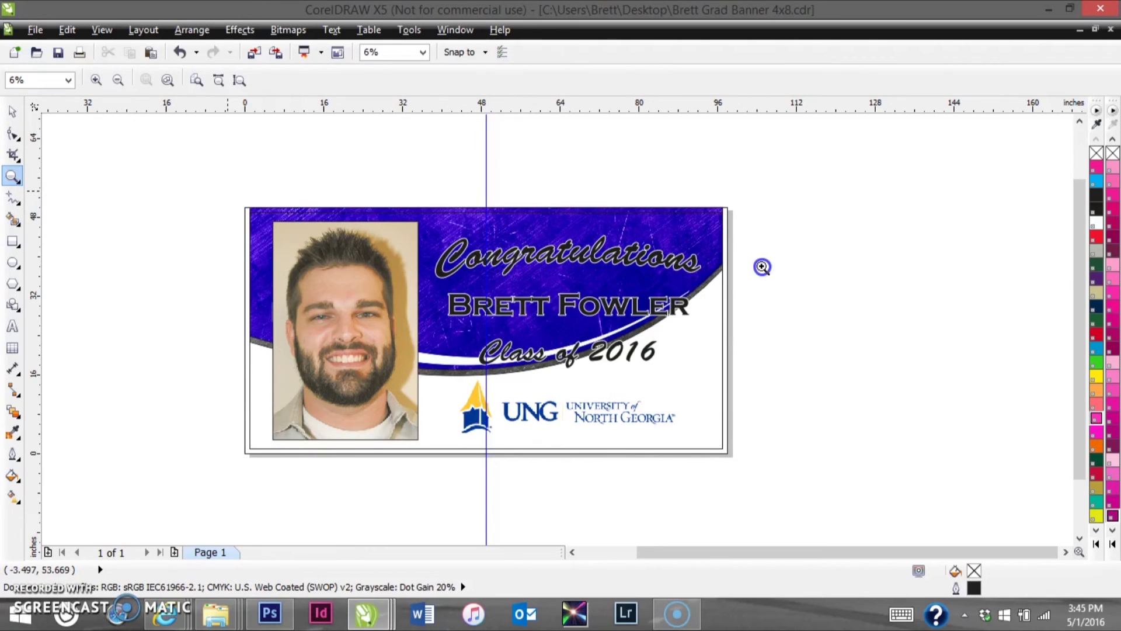
left_click_drag(227, 189, 479, 245)
left_click_drag(82, 266, 210, 383)
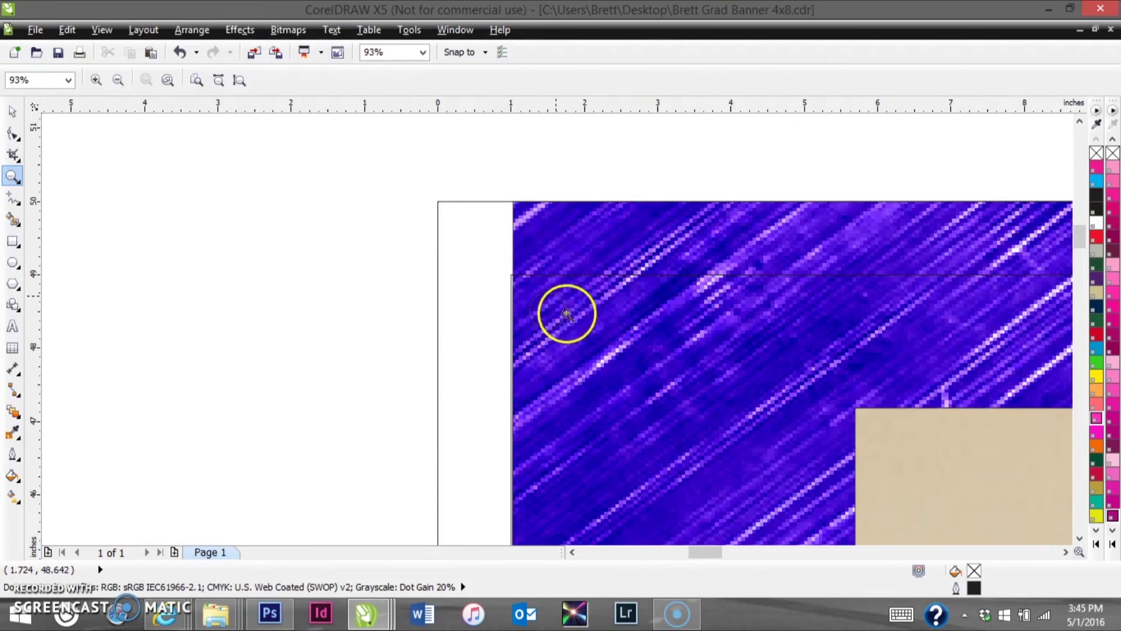
left_click_drag(1085, 248, 1080, 390)
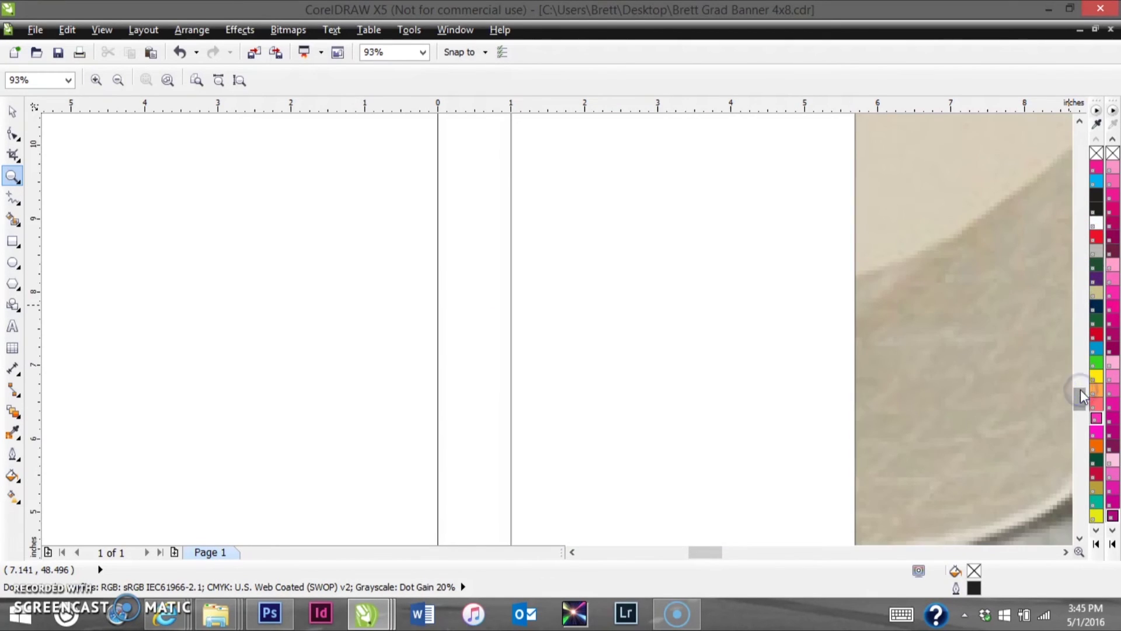
left_click_drag(1080, 392, 1082, 409)
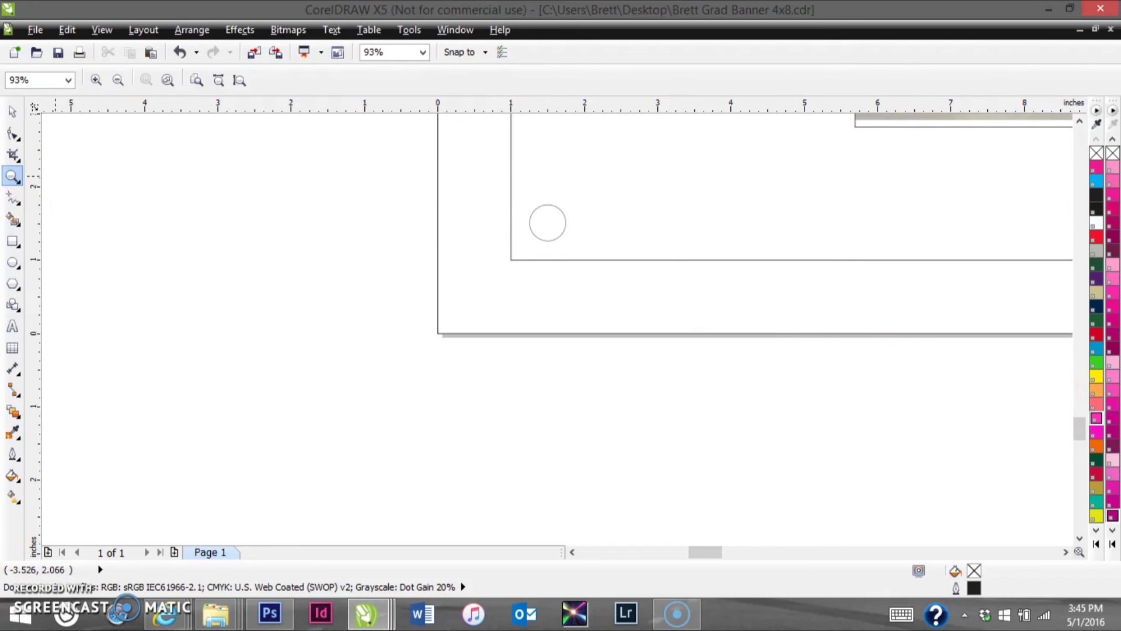
right_click(224, 216)
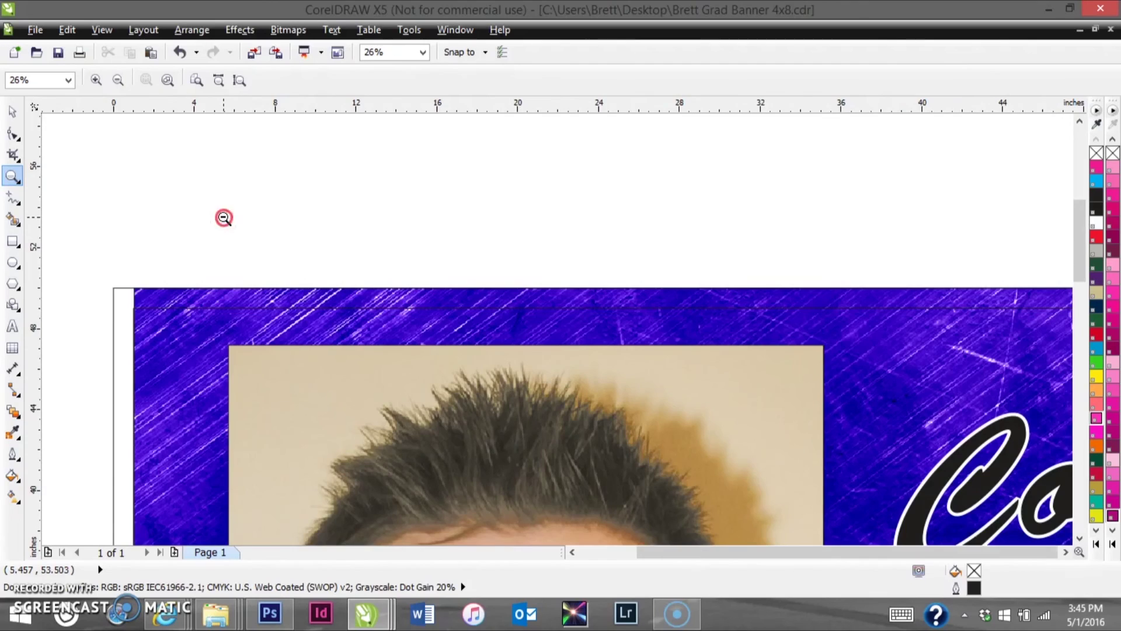
right_click(223, 217)
left_click(12, 111)
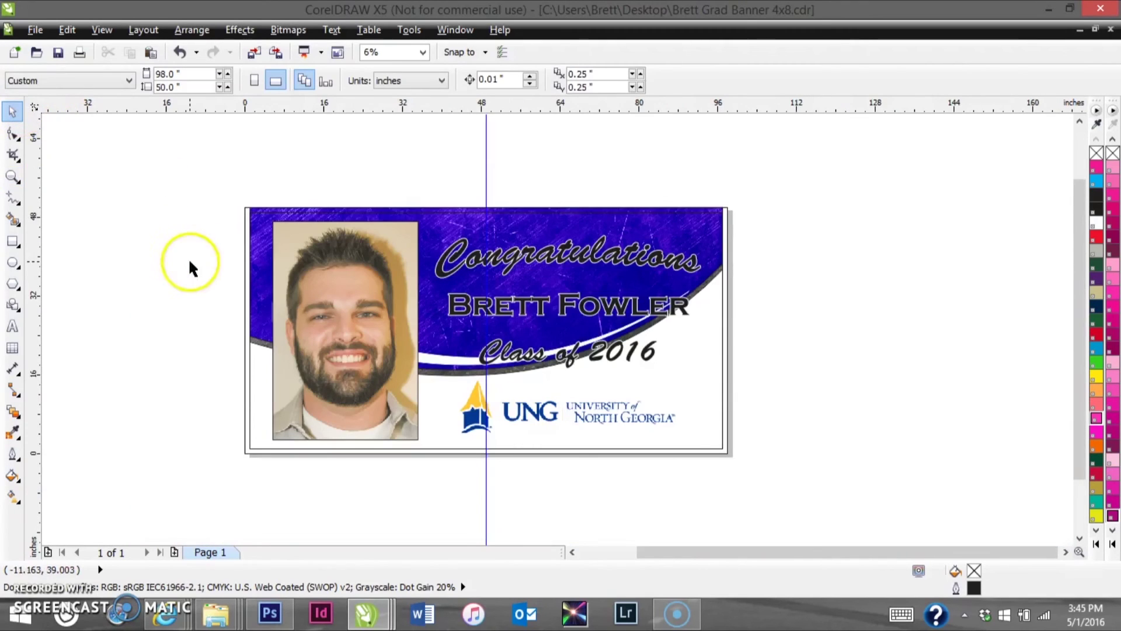
Step: Save the graduation banner file and publish it to the Desktop as a PDF with the Web preset
left_click(58, 53)
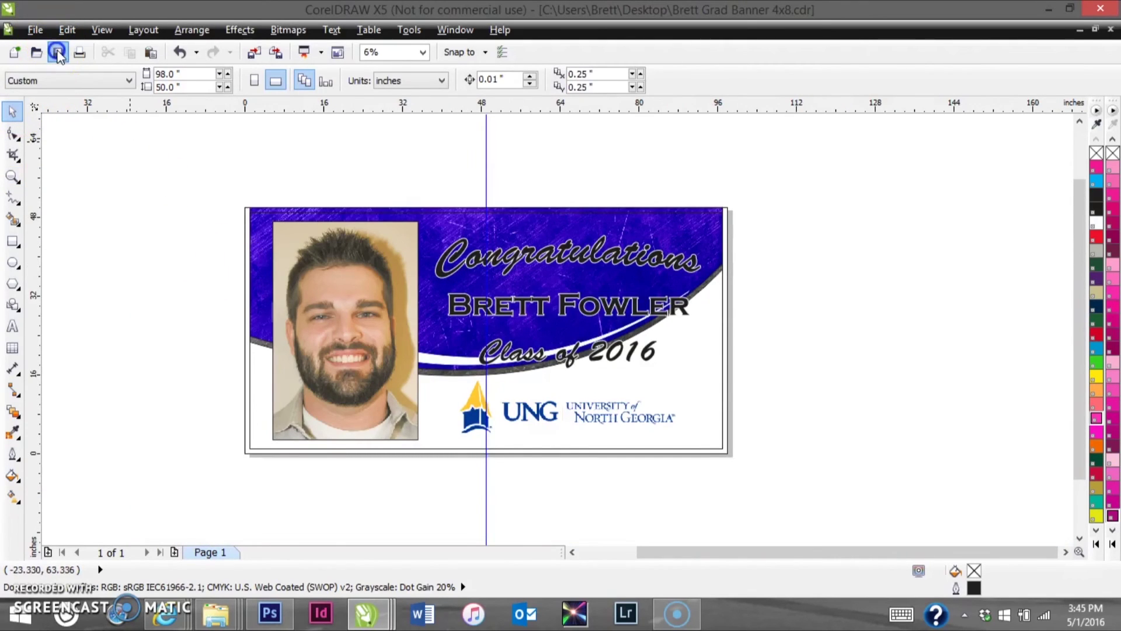
left_click(218, 313)
left_click(36, 30)
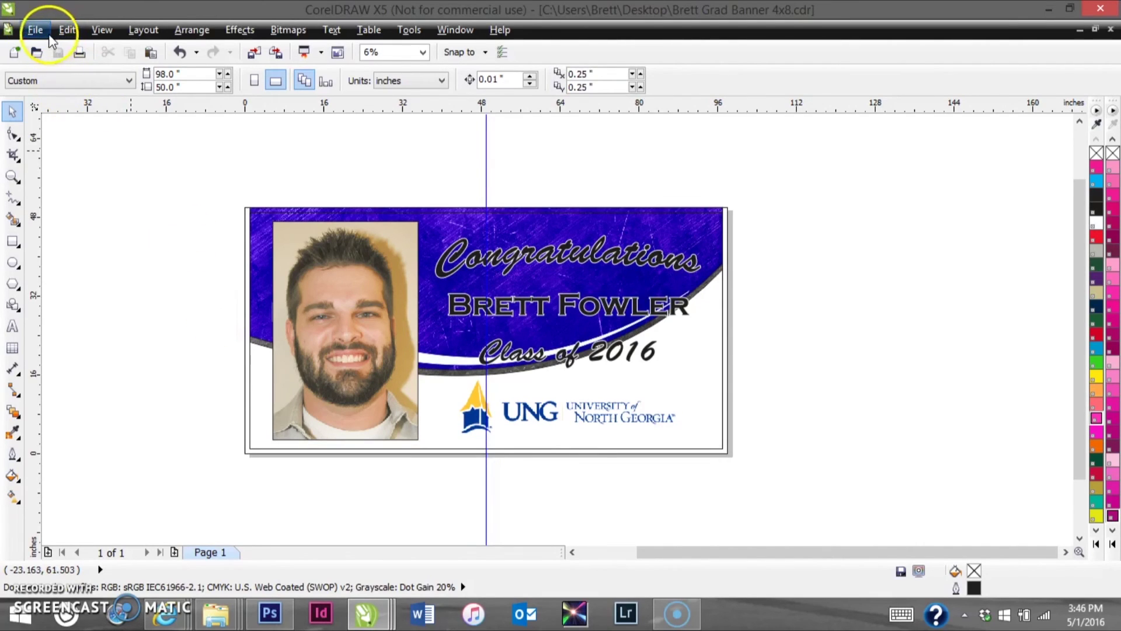
left_click(82, 158)
left_click(87, 157)
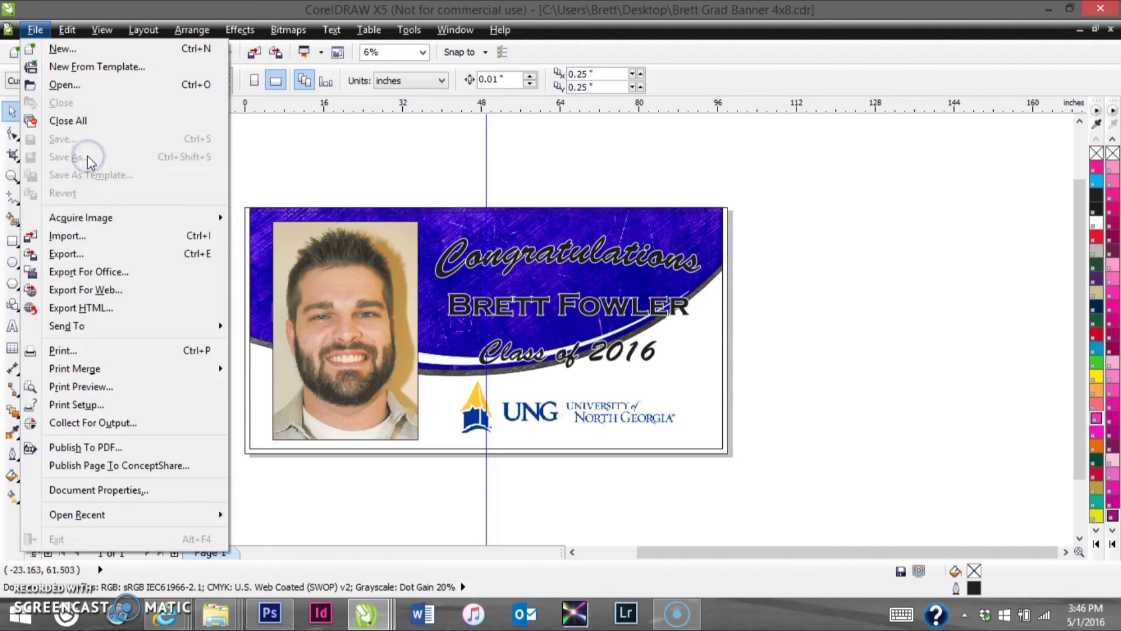
left_click(127, 447)
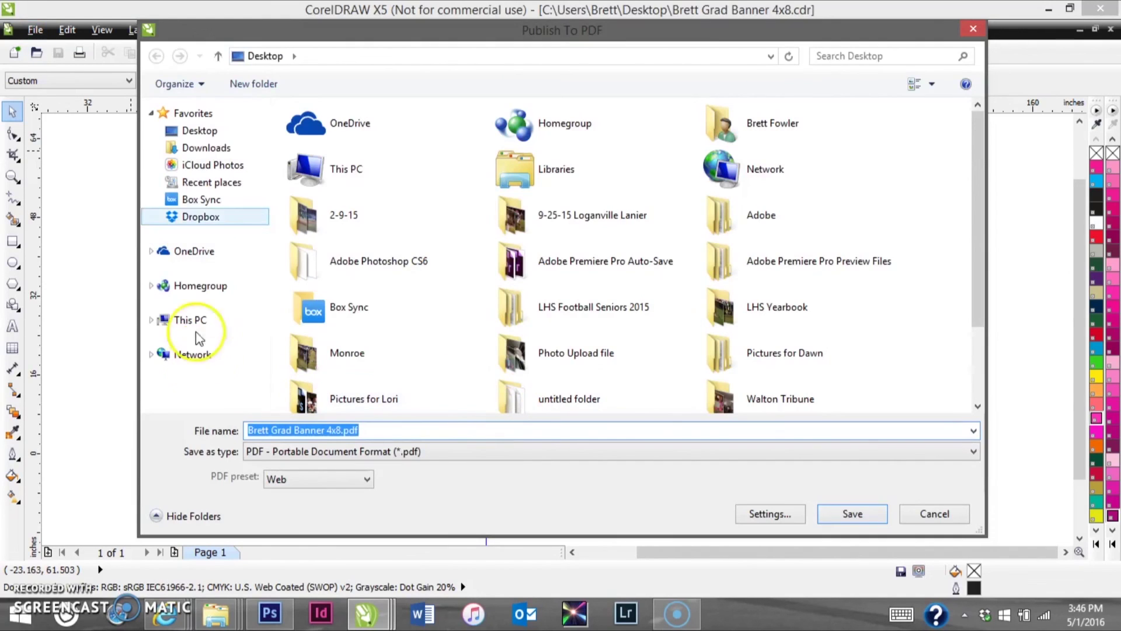
left_click(199, 130)
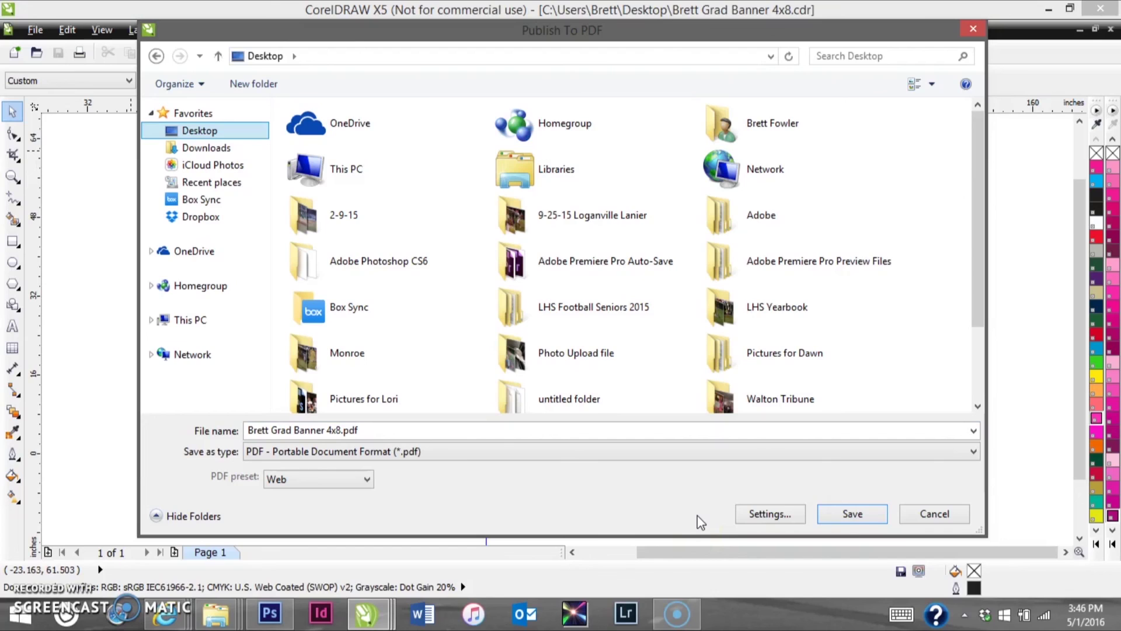
left_click(848, 515)
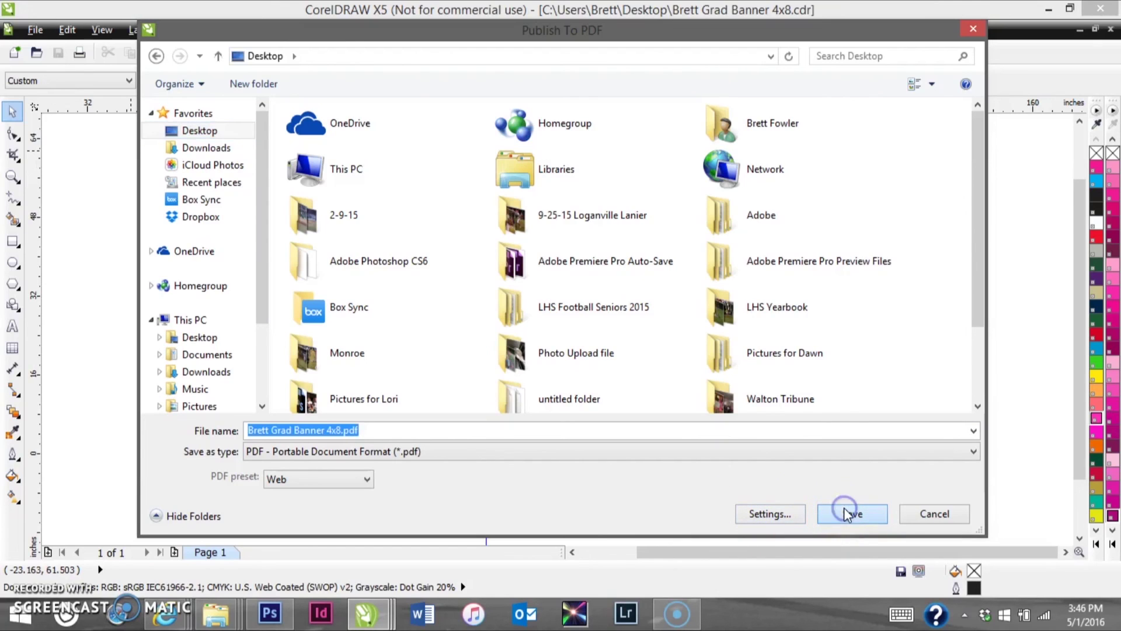